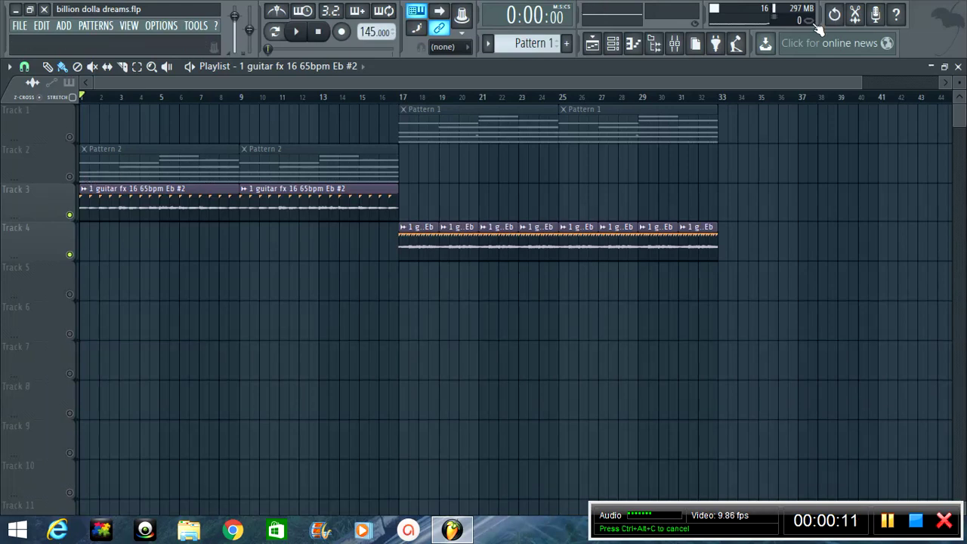
Step: Open the '1 guitar fx 16 65bpm Eb' sample in Edison over the playlist and enable claw machine
click(856, 15)
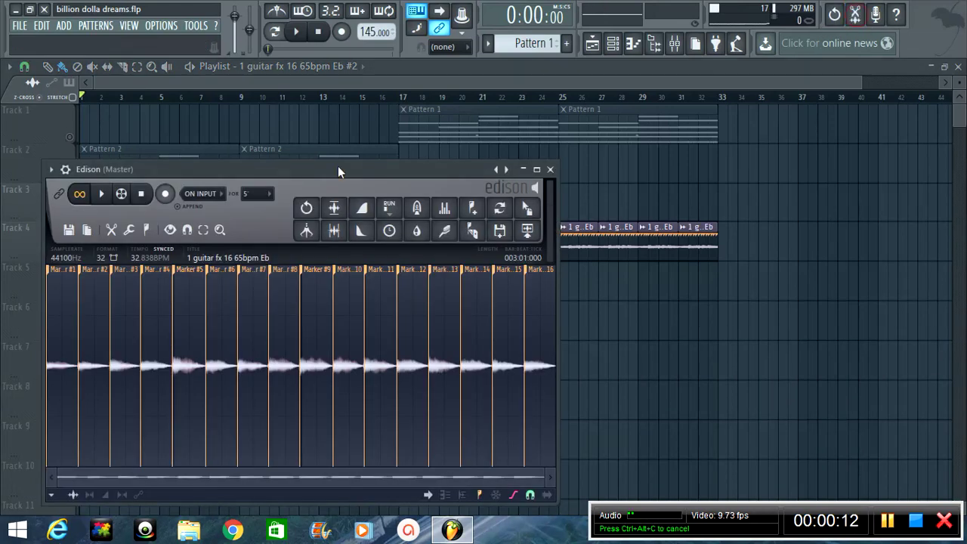
drag(321, 171, 484, 100)
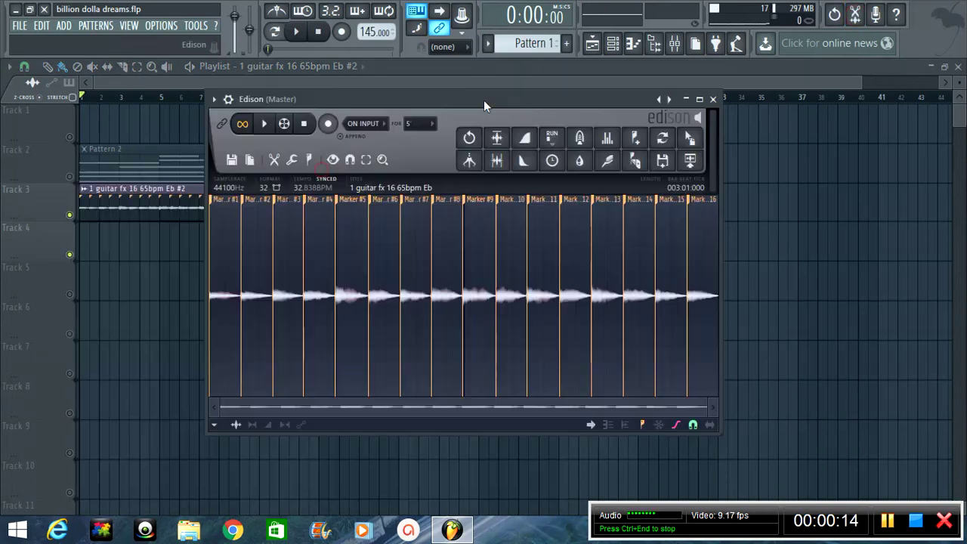
click(471, 170)
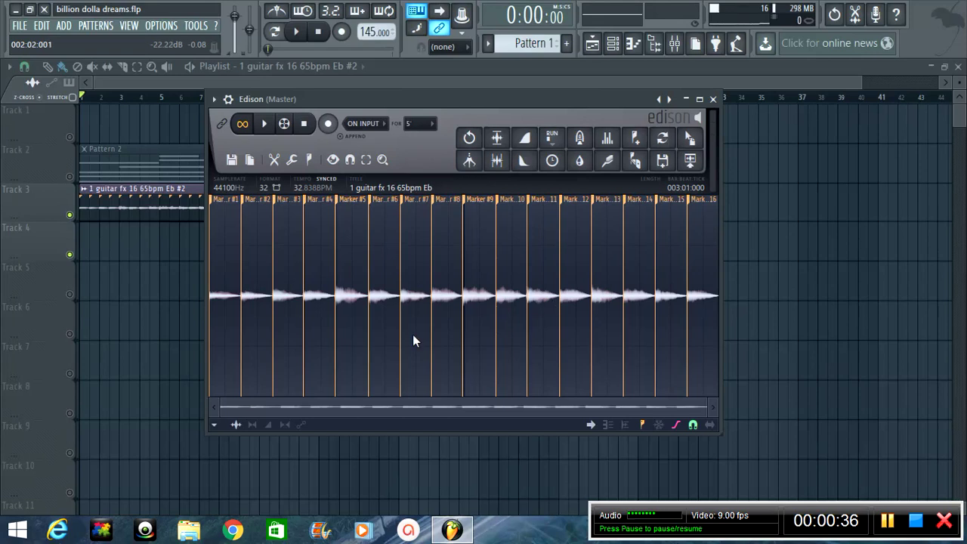
Step: Open the browser and expand, then collapse, the Drums and Legacy Loops pack folders
click(634, 44)
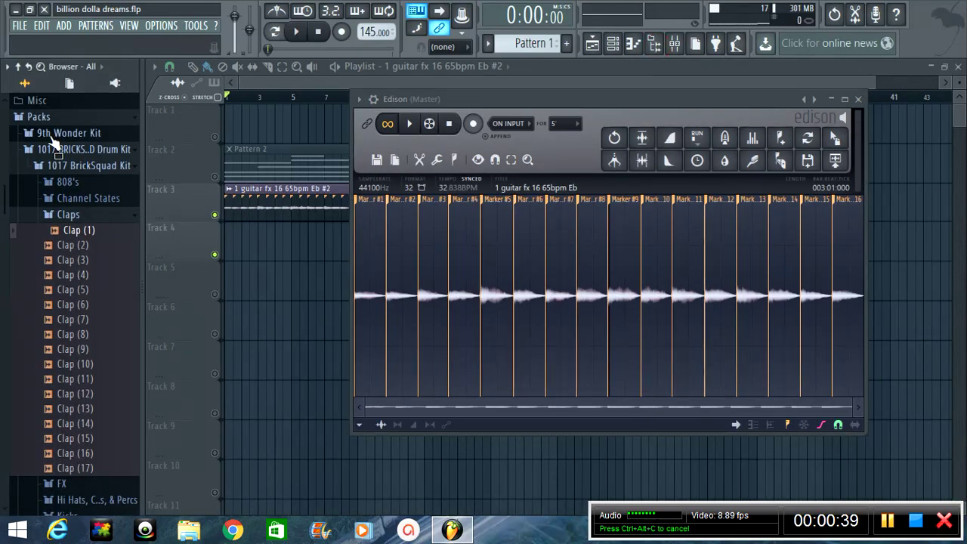
click(44, 152)
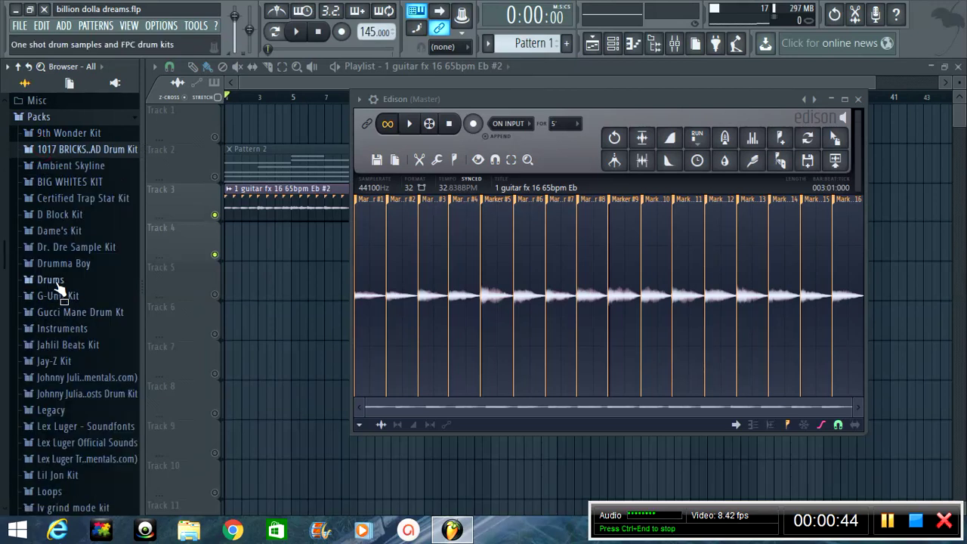
click(57, 284)
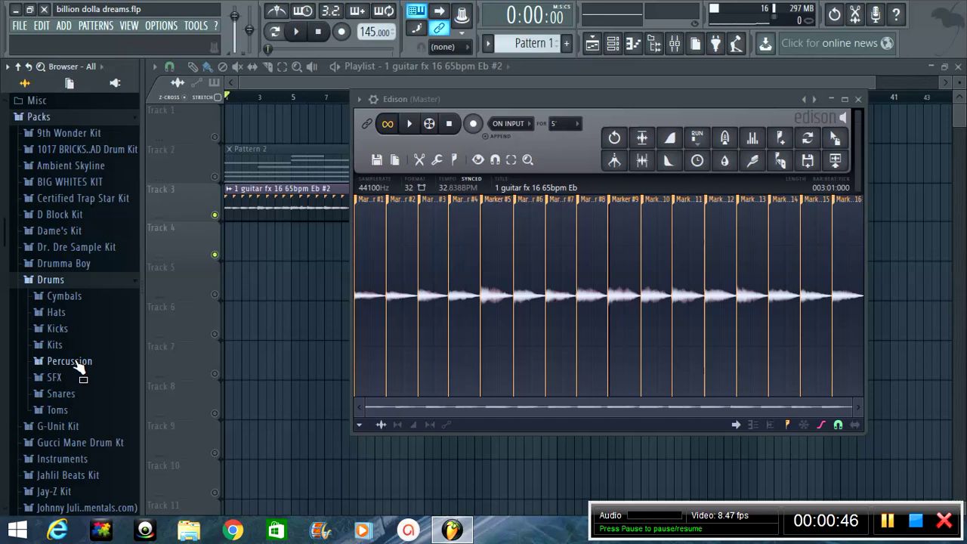
click(71, 280)
scroll(91, 313, down, 5)
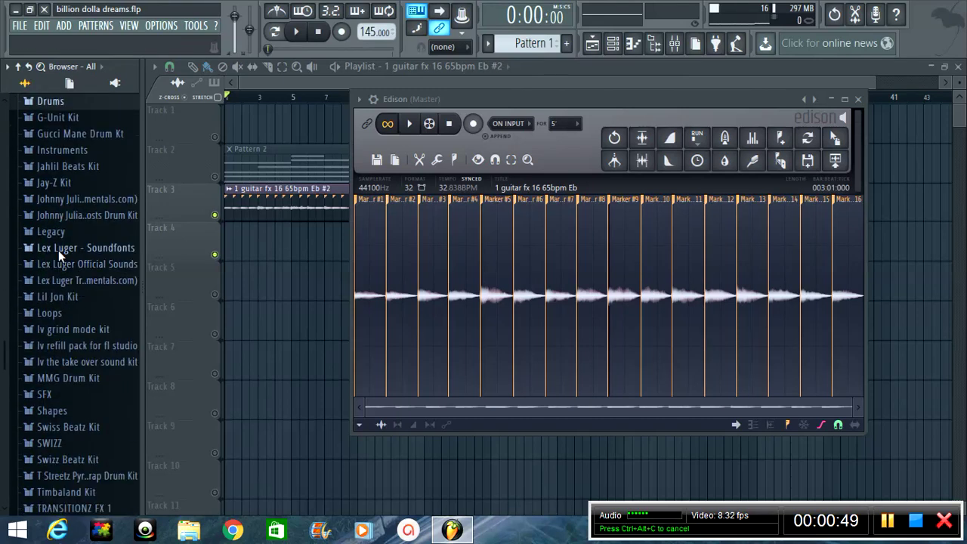
click(55, 232)
click(80, 298)
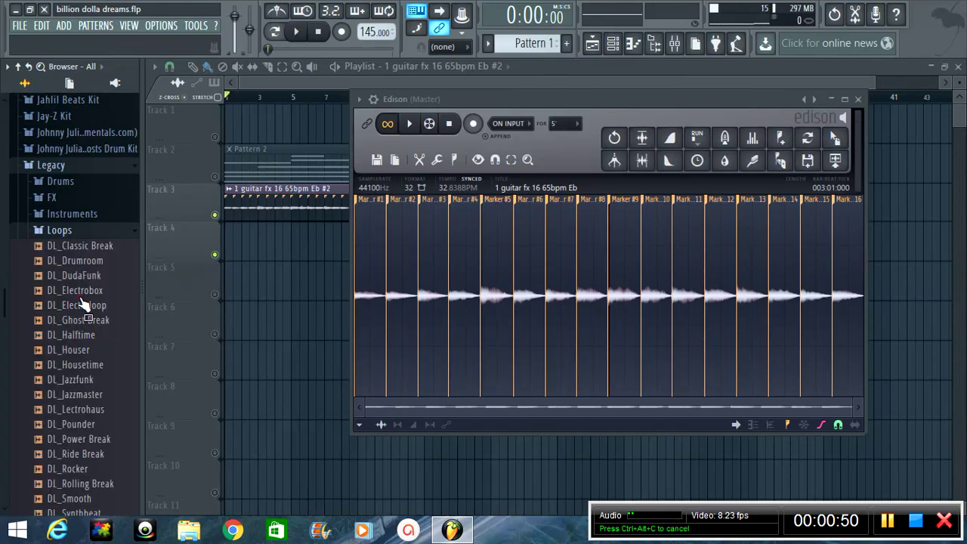
click(62, 192)
Step: Browse Legacy Instruments > Guitar samples, return to the top-level folders, and play the sample in Edison
click(71, 178)
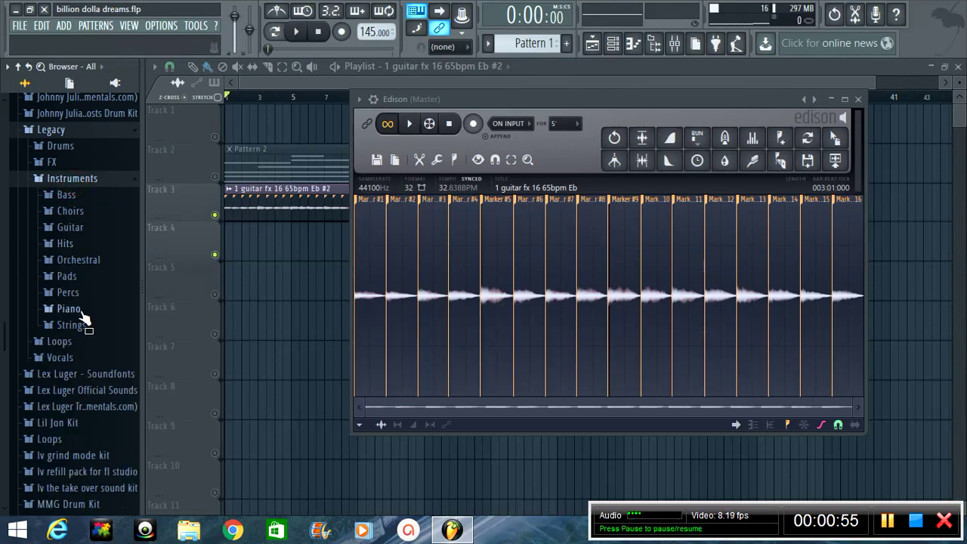
click(70, 228)
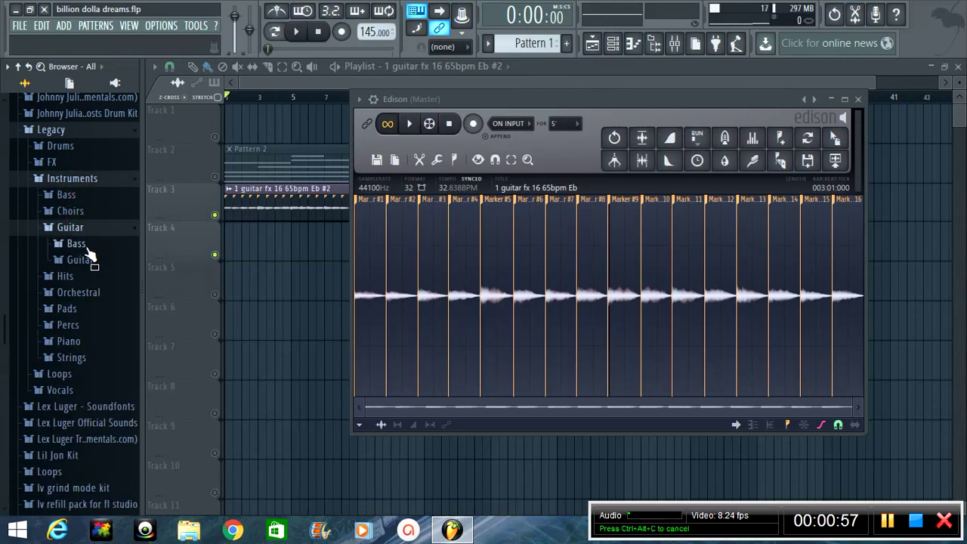
click(84, 259)
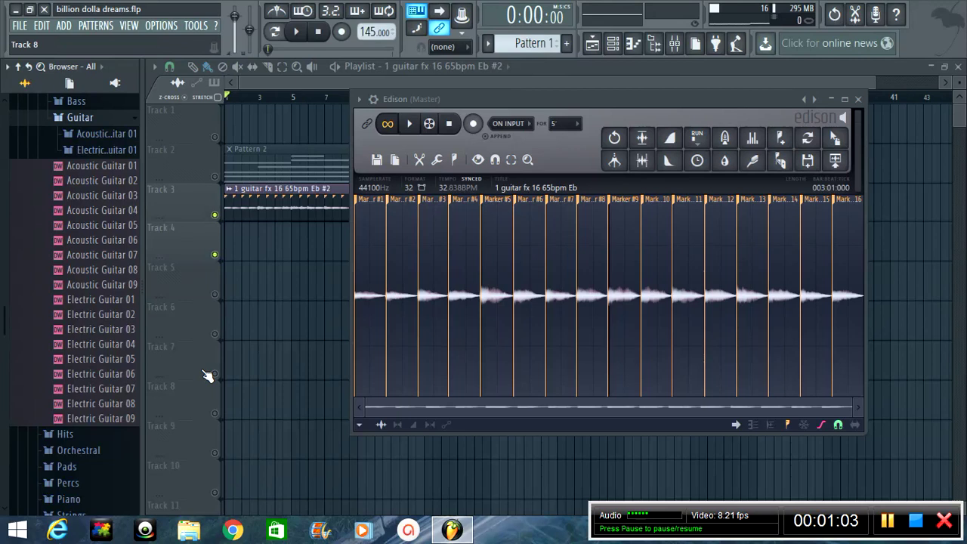
click(106, 135)
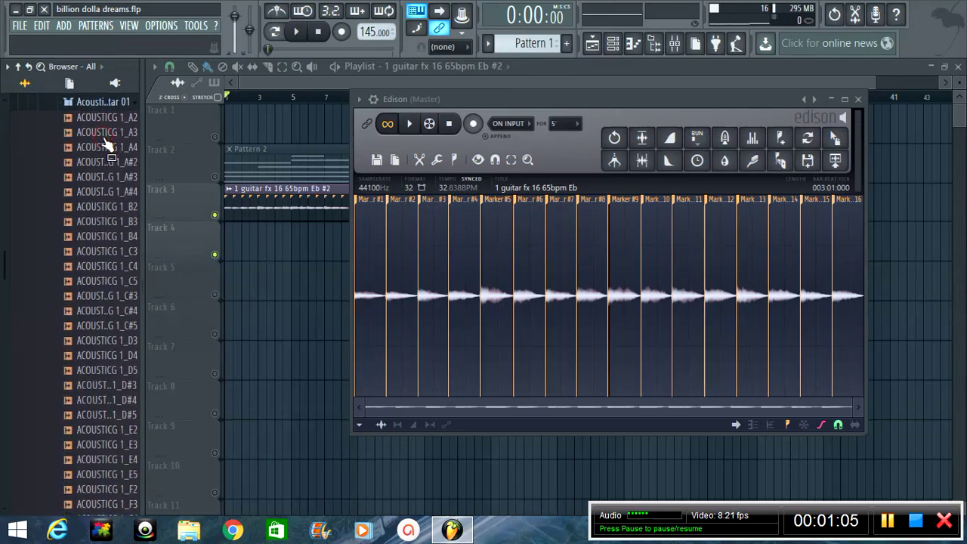
click(24, 84)
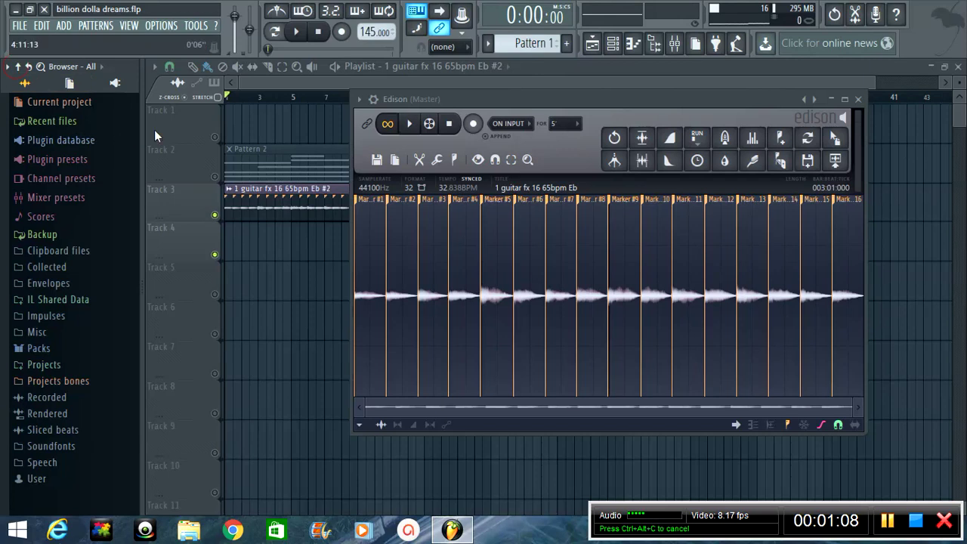
click(409, 125)
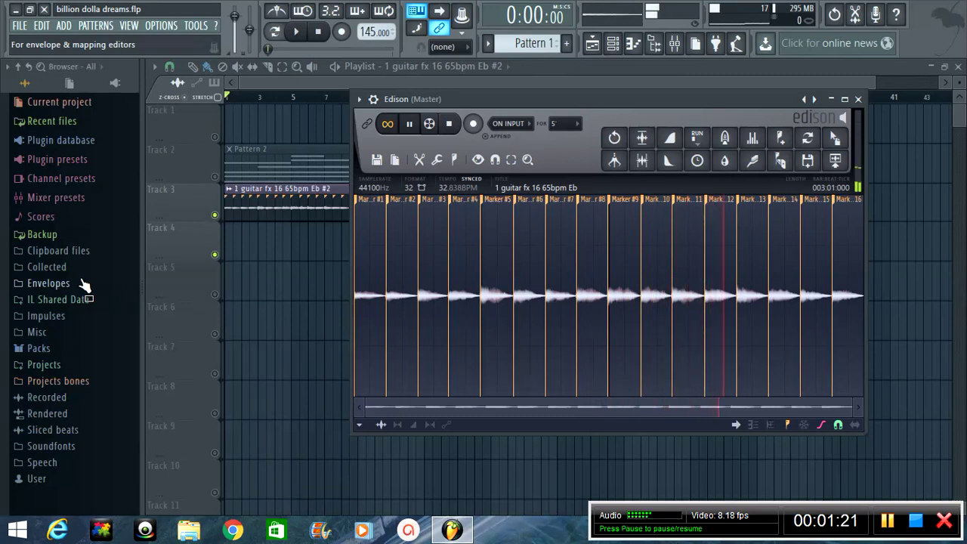
Step: Stop the guitar sample and close both the browser and Edison
click(655, 46)
click(306, 124)
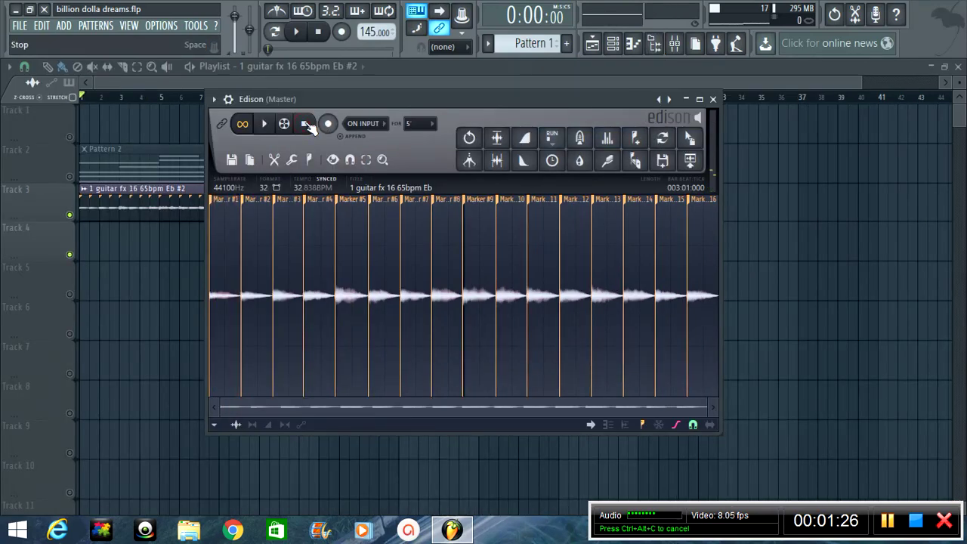
click(465, 68)
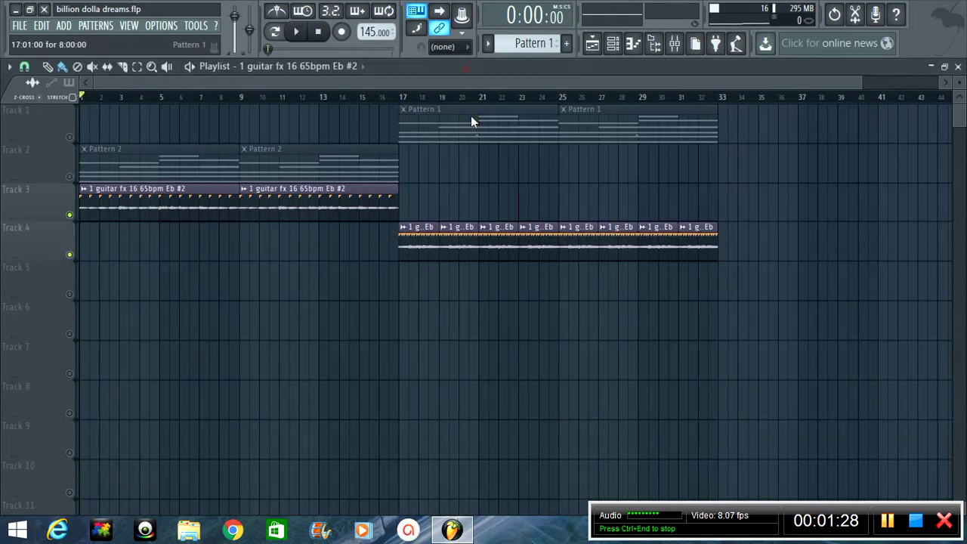
Step: Zoom the playlist and scroll back to bar 1 to show the whole arrangement
scroll(306, 103, up, 1)
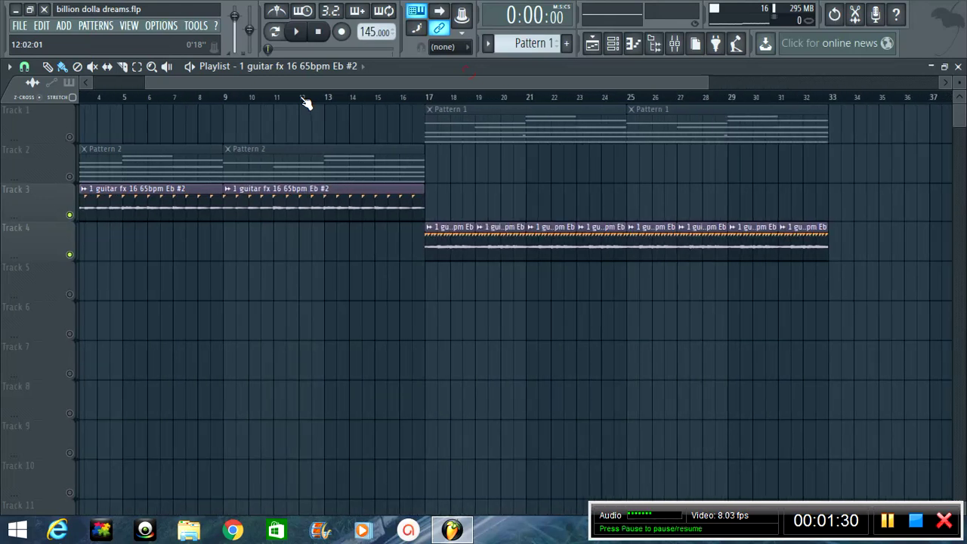
scroll(306, 103, up, 1)
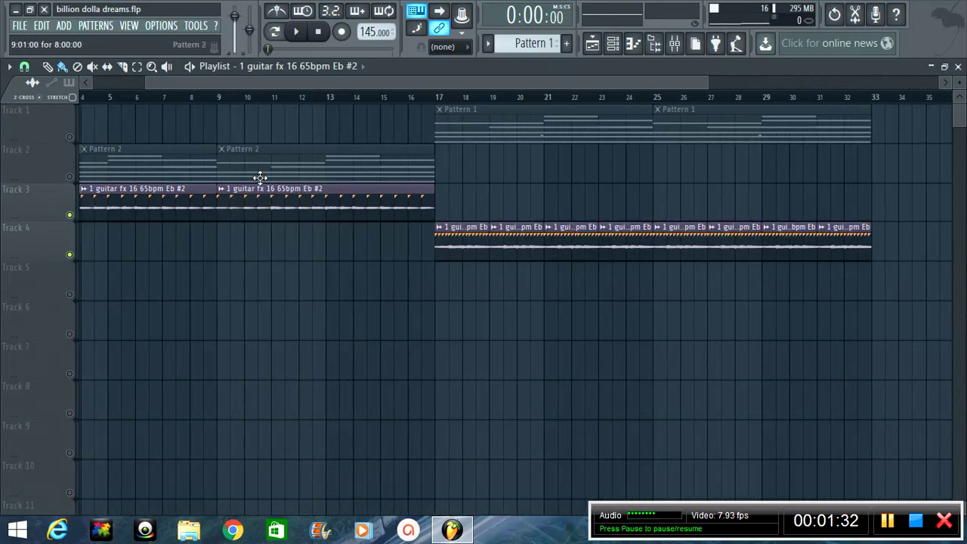
drag(183, 82, 132, 84)
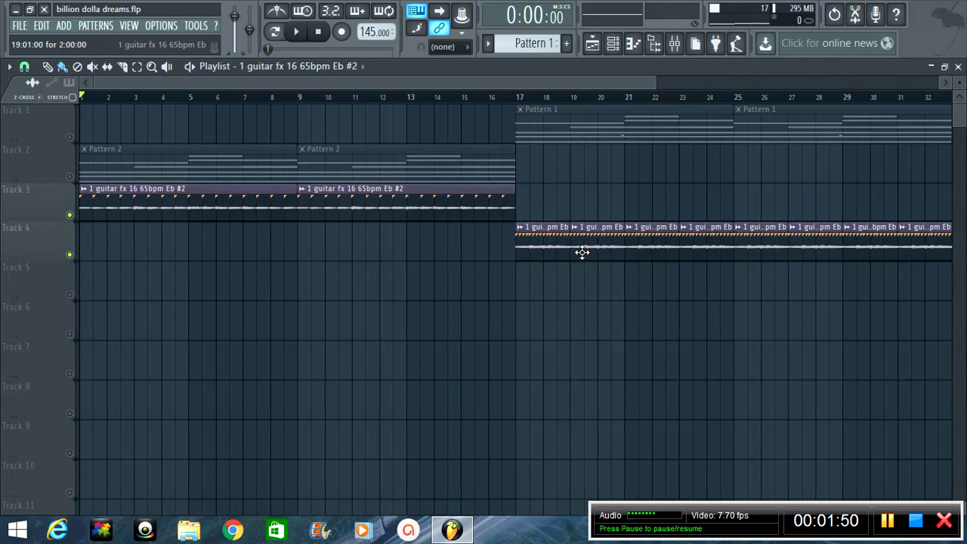
Step: Play the arrangement, unmute Track 2 and Track 1 so Patterns 2 and 1 play, then stop
key(space)
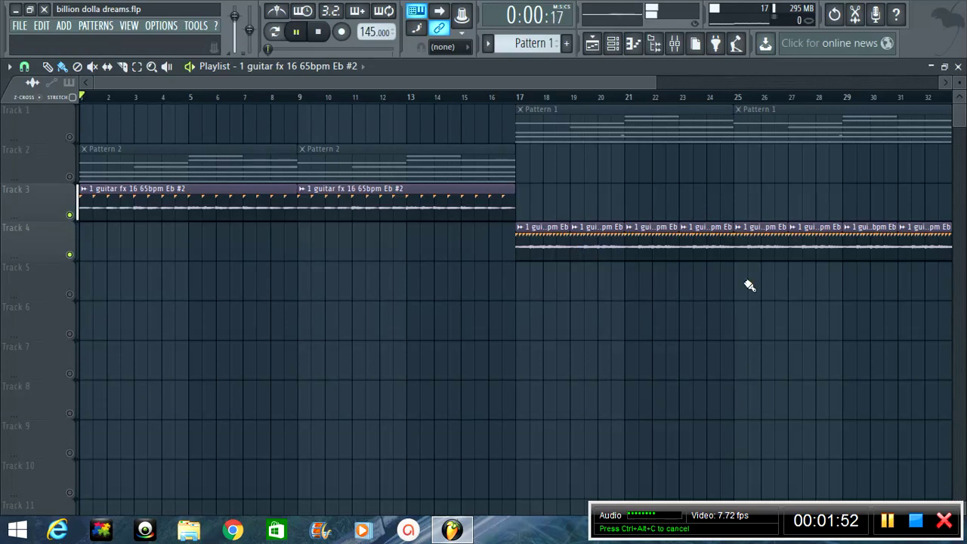
click(612, 46)
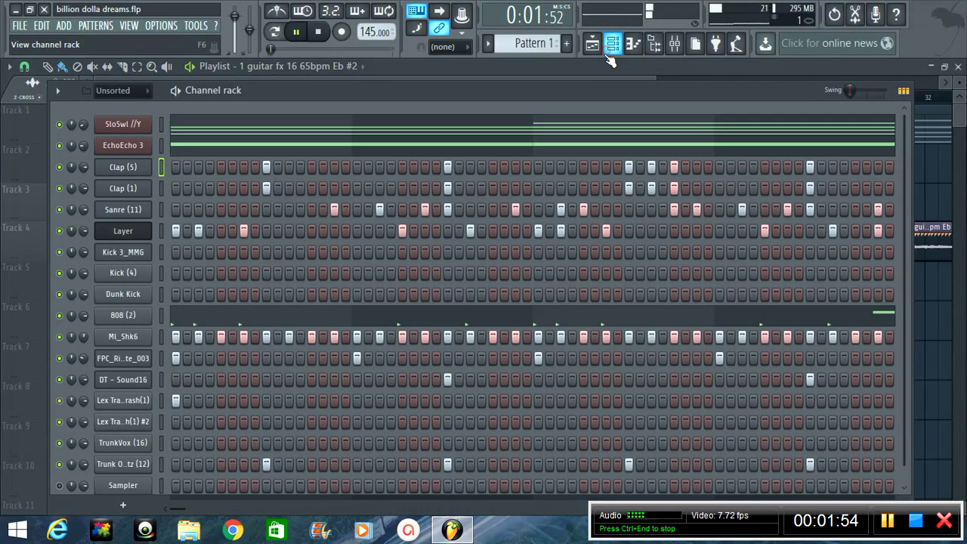
click(612, 44)
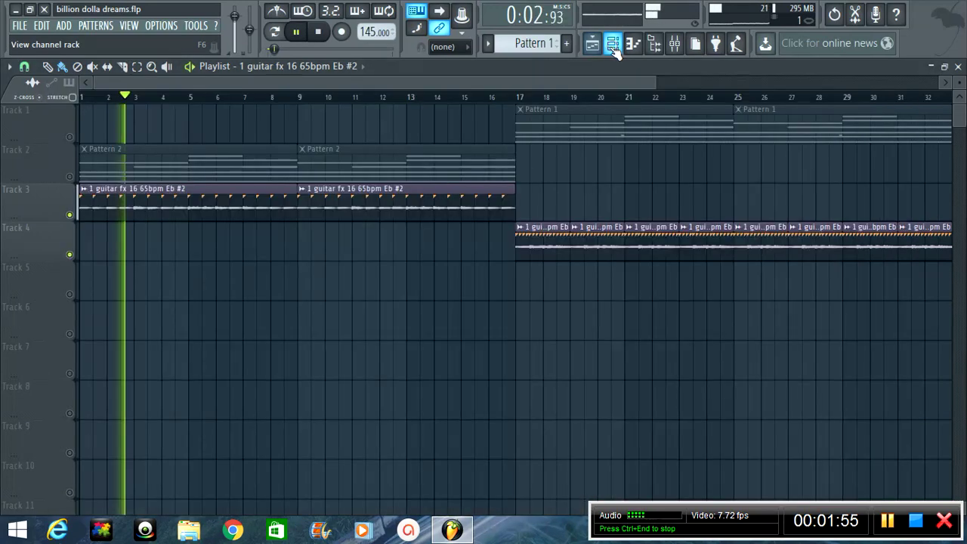
click(70, 179)
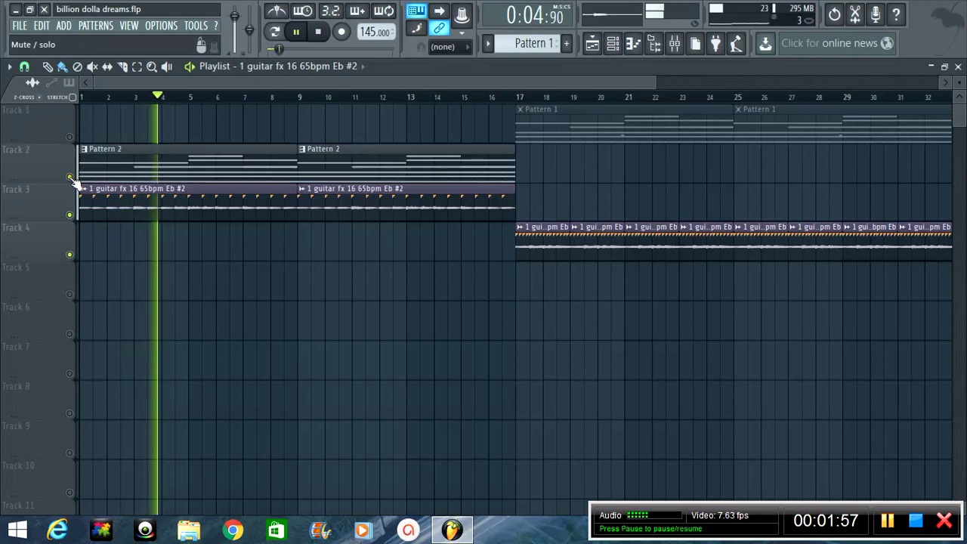
click(612, 44)
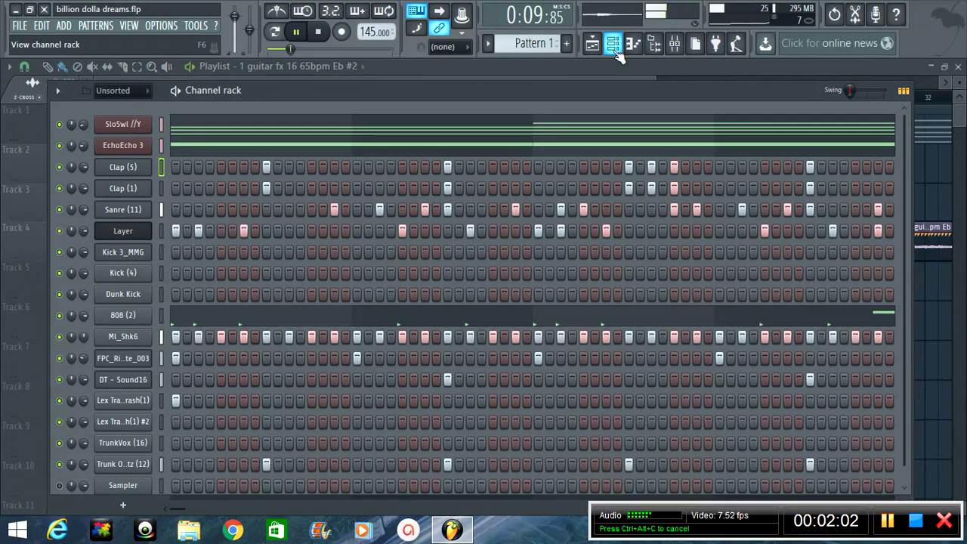
click(617, 53)
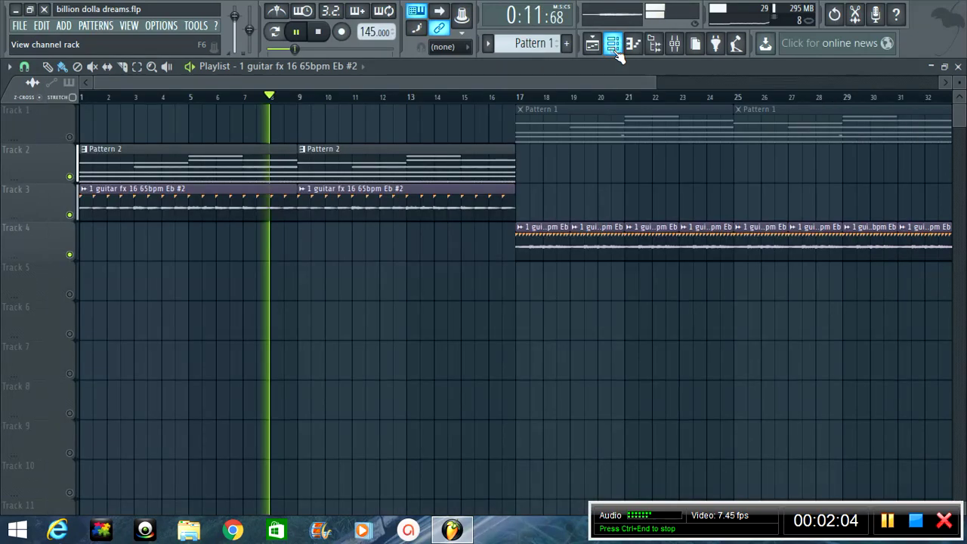
click(69, 137)
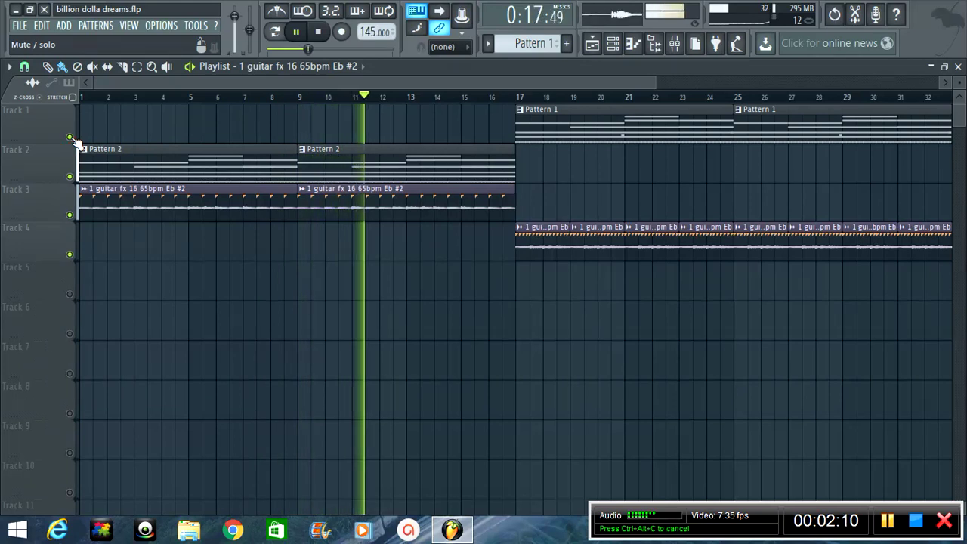
scroll(434, 98, down, 3)
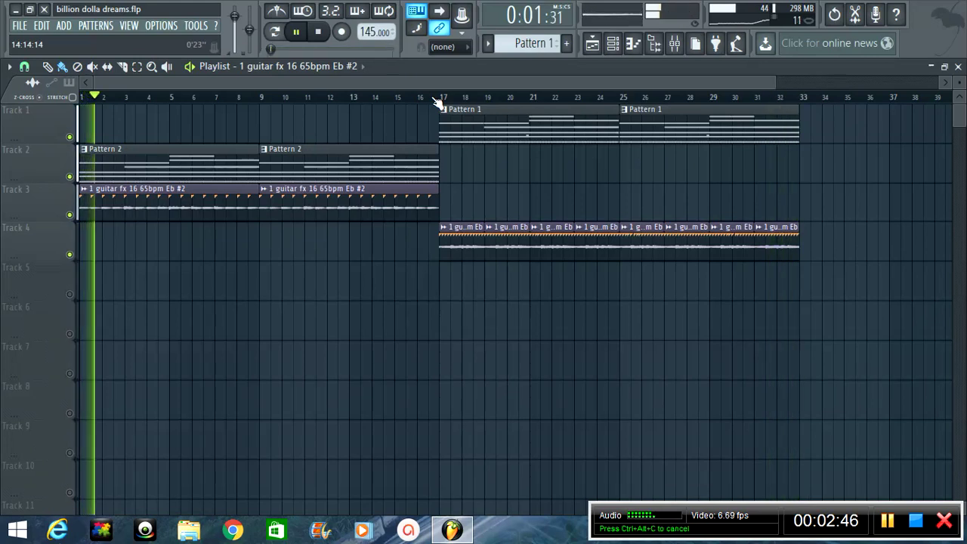
key(space)
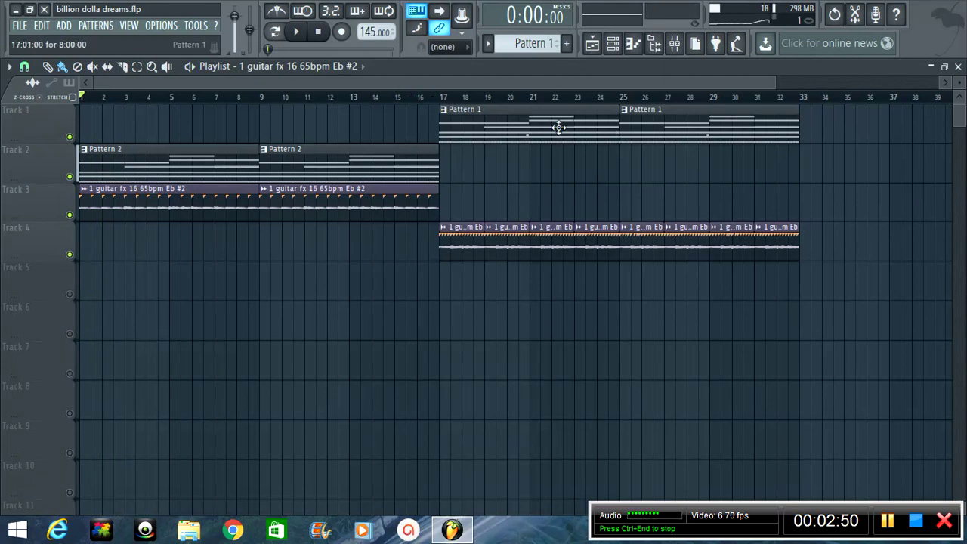
Step: Glance at the mixer, then show the channel rack listing SloSwl //Y down to Sampler
click(614, 46)
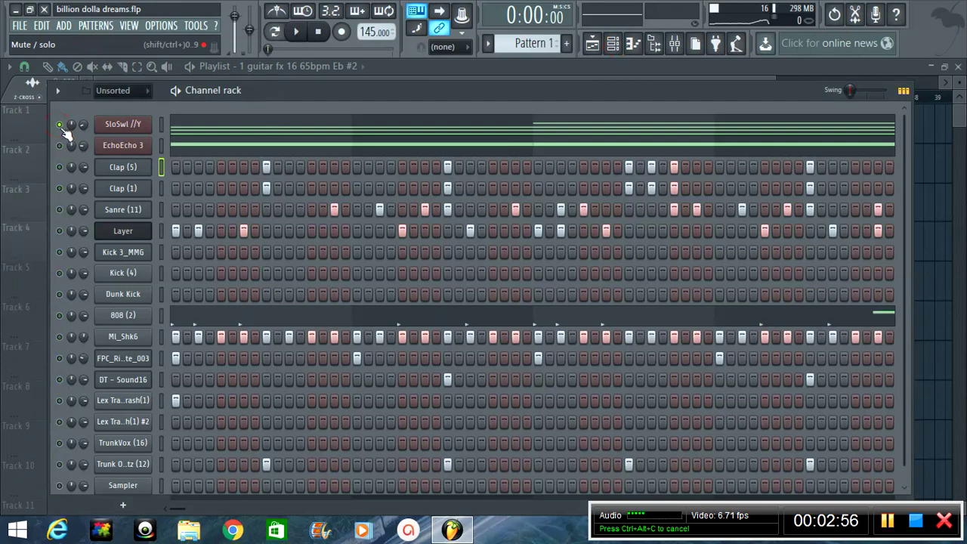
click(673, 43)
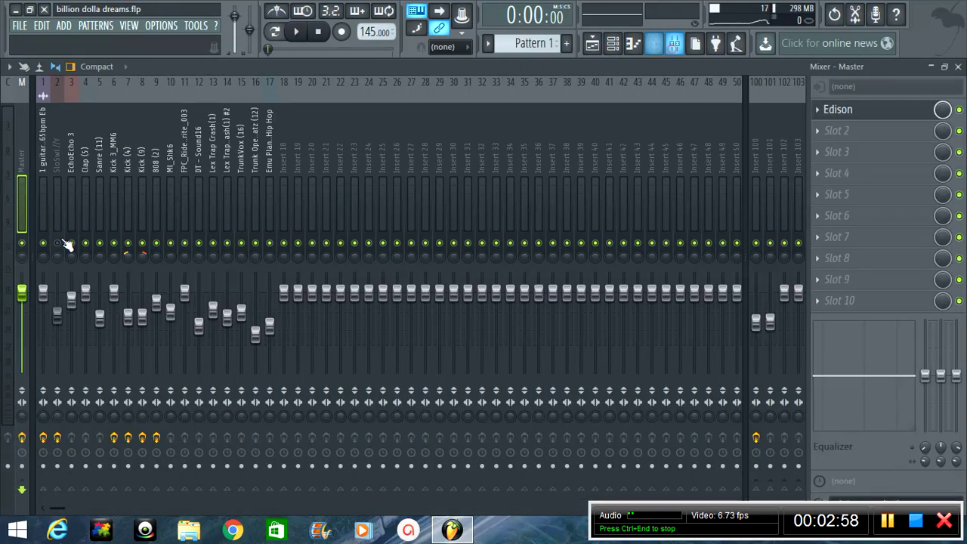
click(614, 44)
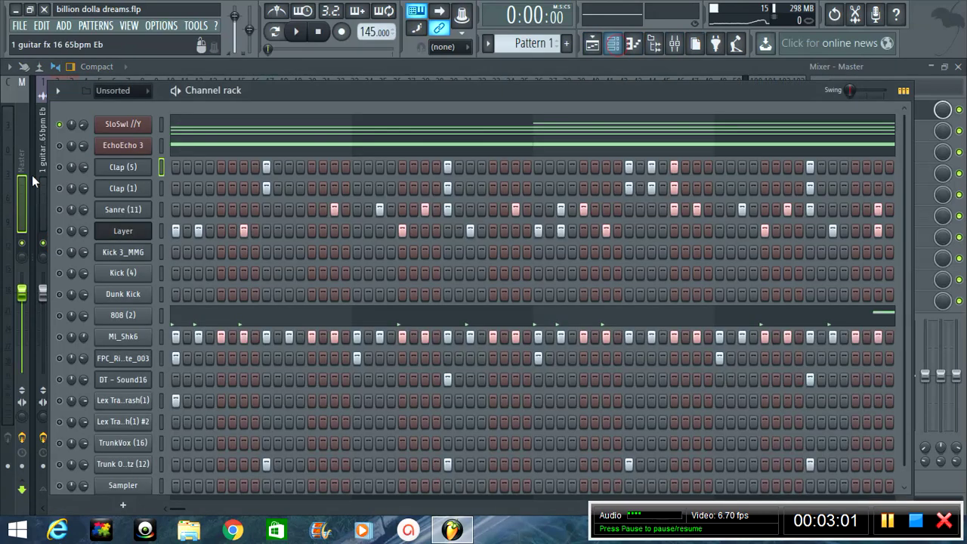
Step: Inspect and close the SloSwl //Y Dexed synth window, then start Pattern 1 playing
click(128, 127)
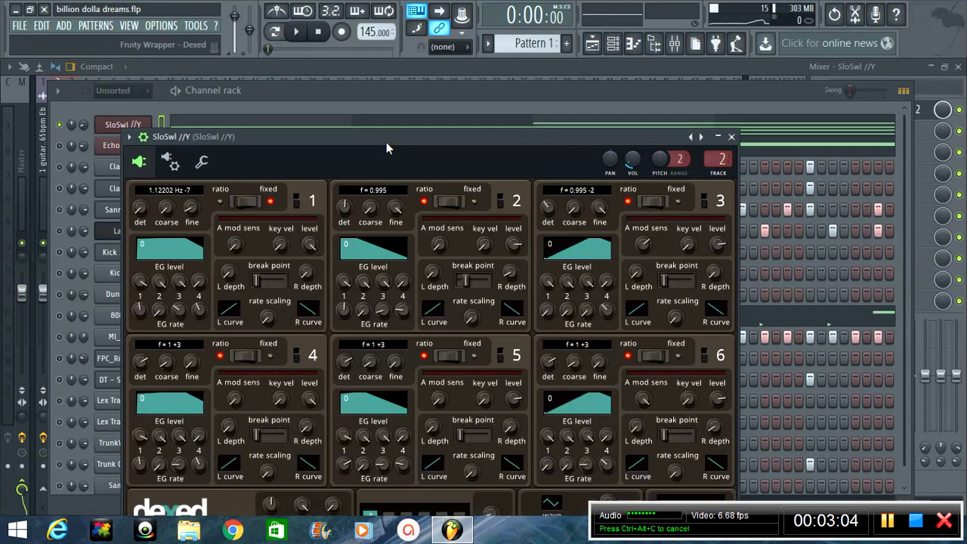
drag(386, 142, 419, 62)
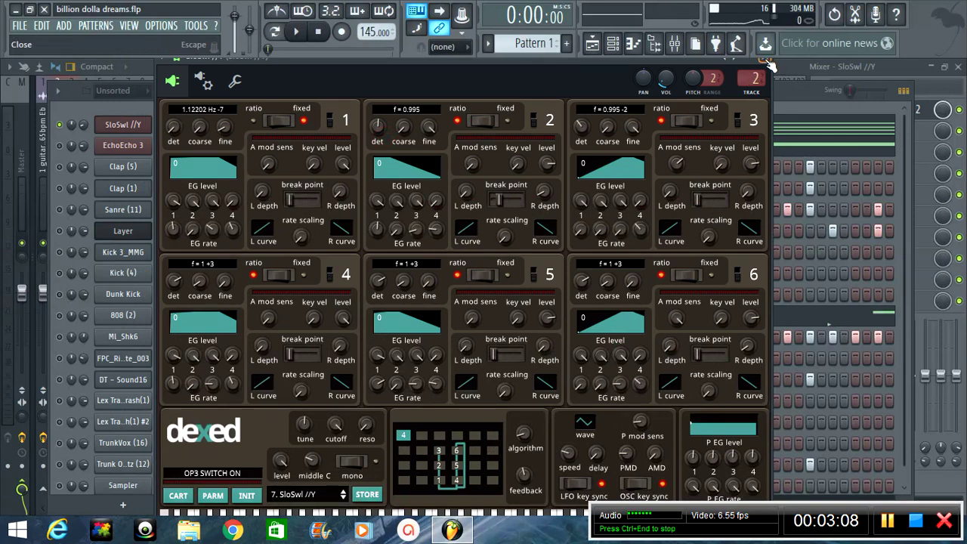
click(765, 60)
key(space)
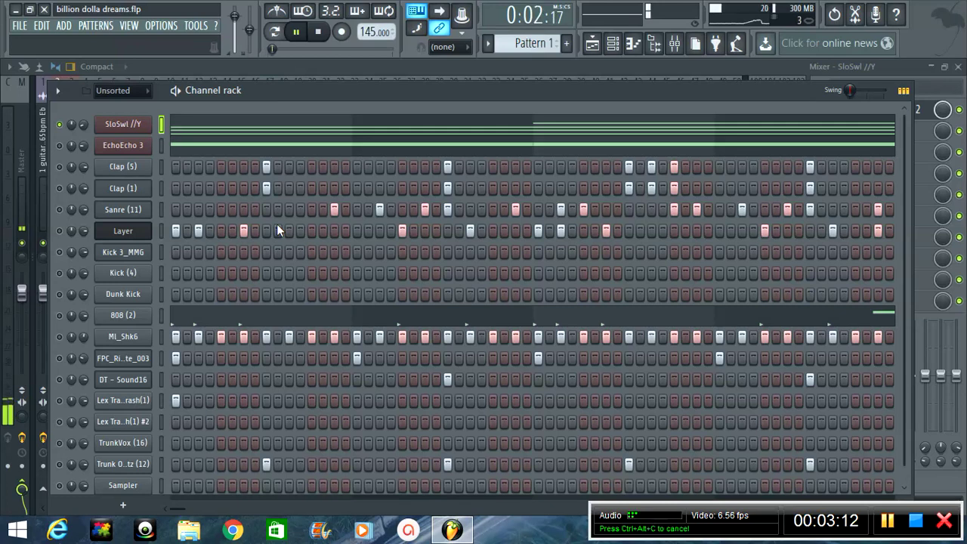
Step: Review the SloSwl //Y chord notes in the piano roll, stop playback, and return to the channel rack
click(494, 129)
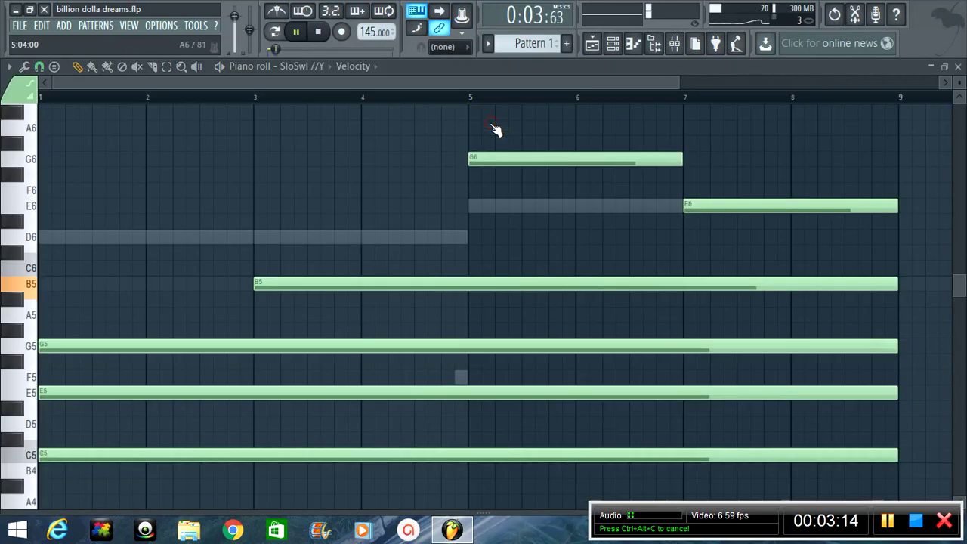
scroll(476, 101, down, 3)
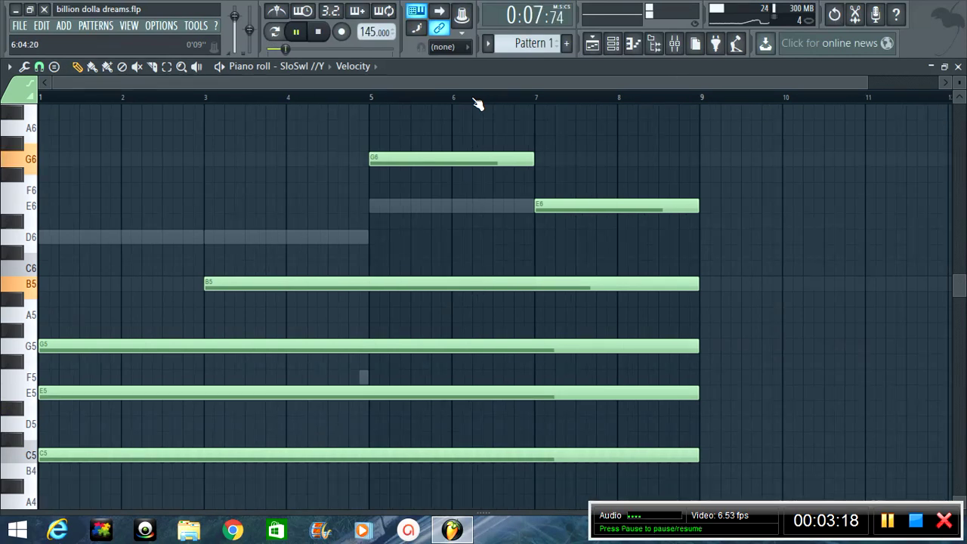
scroll(477, 103, down, 1)
scroll(529, 47, down, 1)
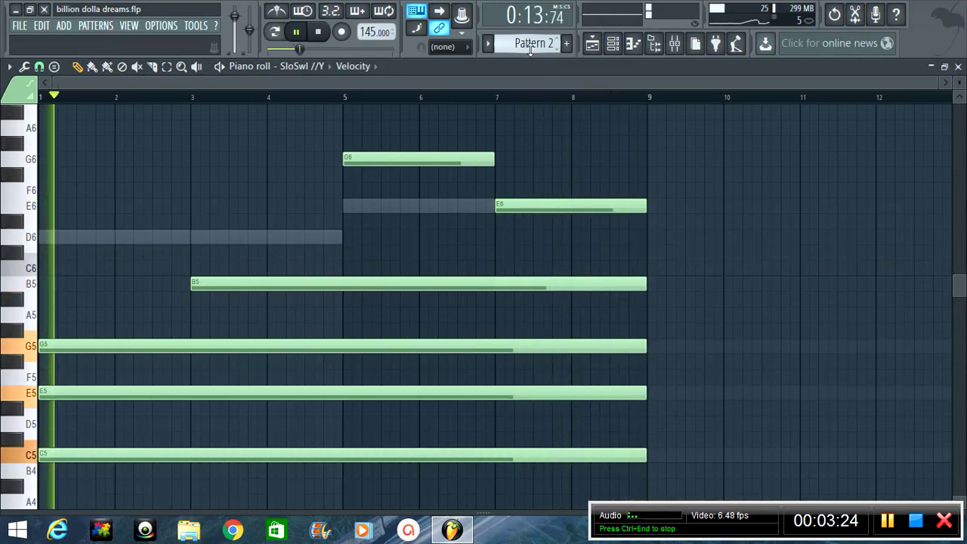
key(space)
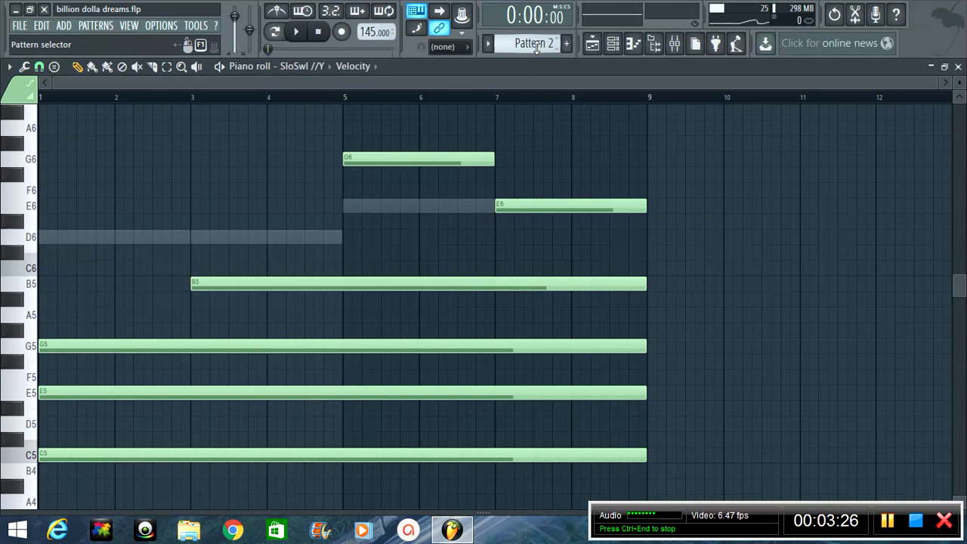
scroll(536, 43, up, 1)
click(613, 43)
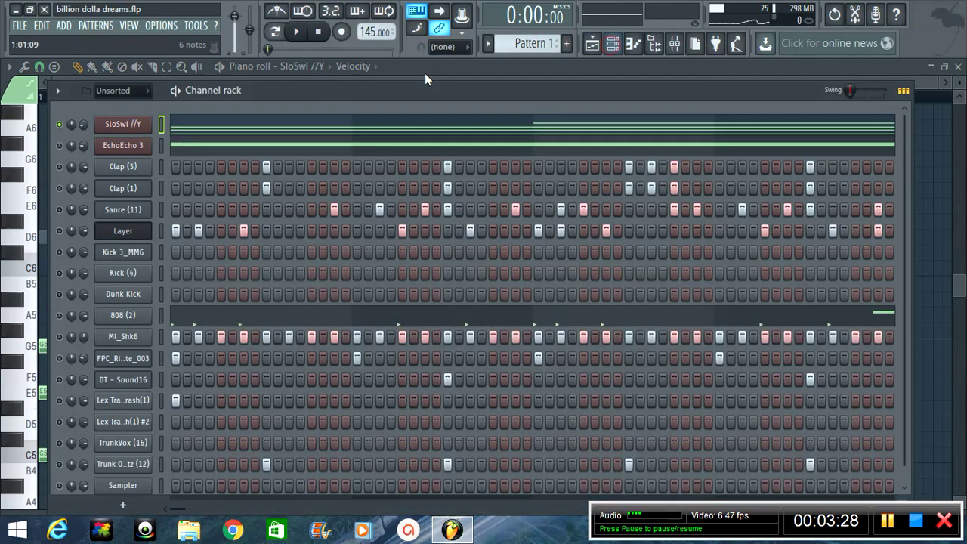
Step: Open EchoEcho 3, mute SloSwl //Y, and briefly play then stop the beat
click(131, 146)
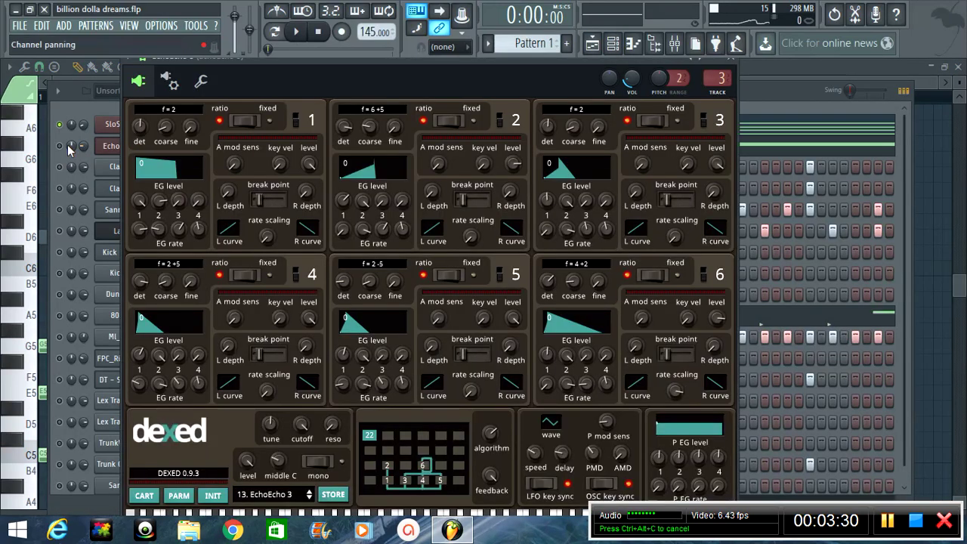
click(65, 151)
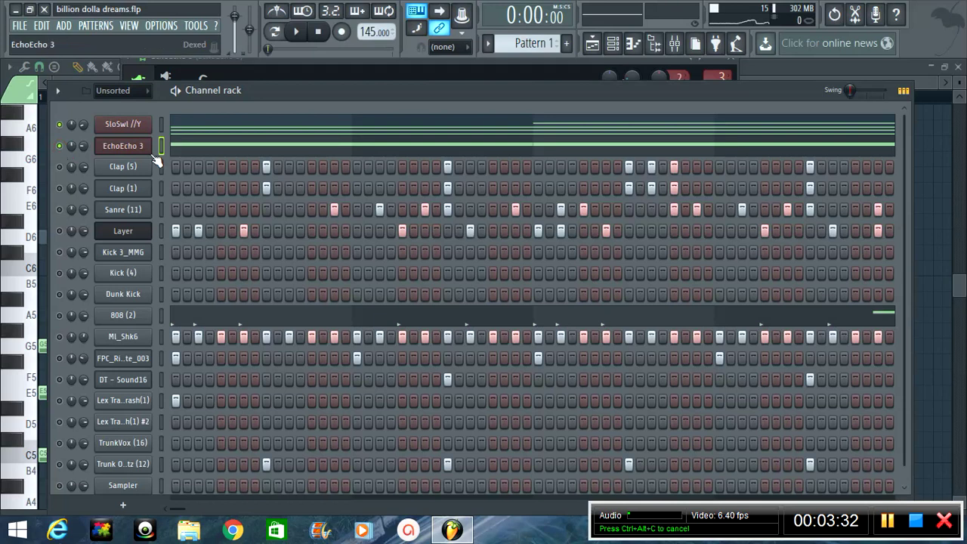
click(60, 125)
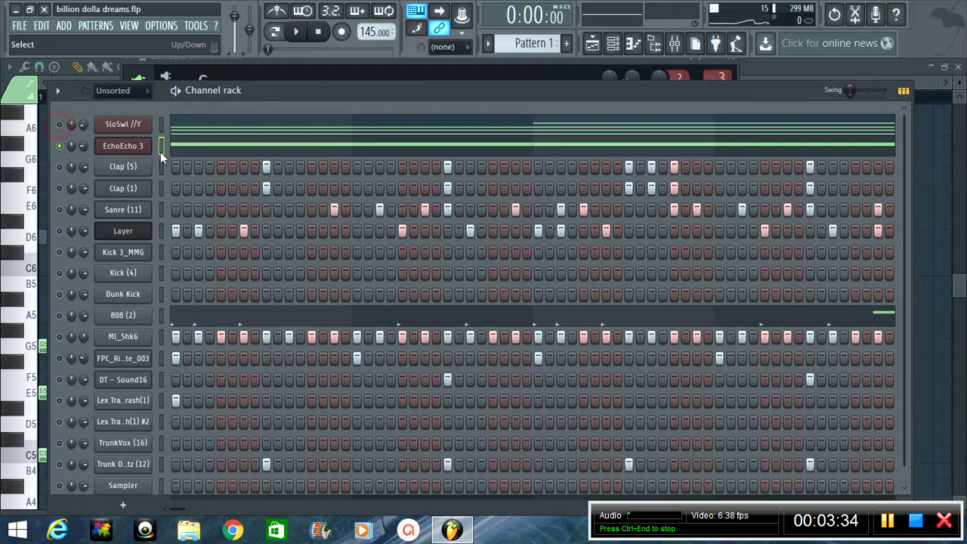
key(space)
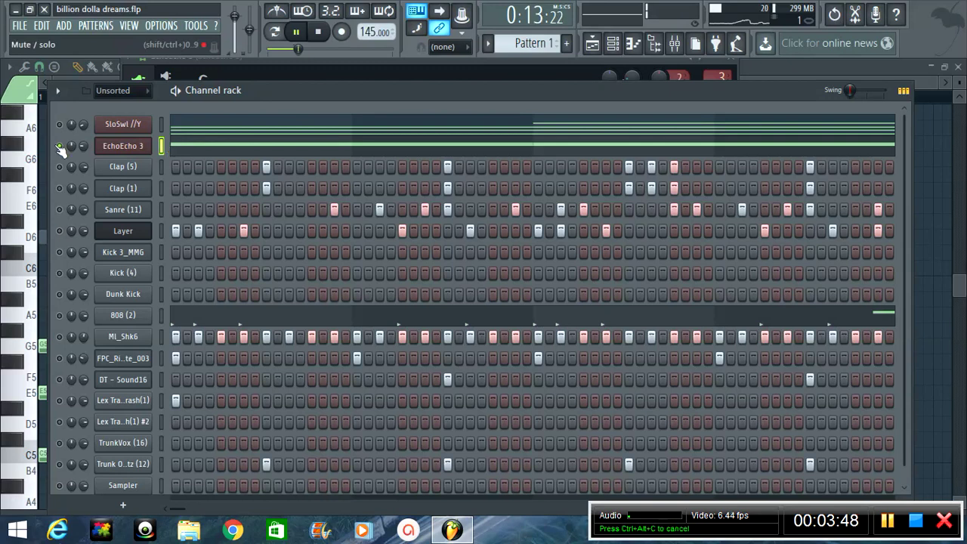
key(space)
Step: In song mode, play while unmuting Clap (5), Clap (1), Sanre (11), Kick 3_MMG, Kick (4), Dunk Kick and Layer
scroll(134, 219, down, 1)
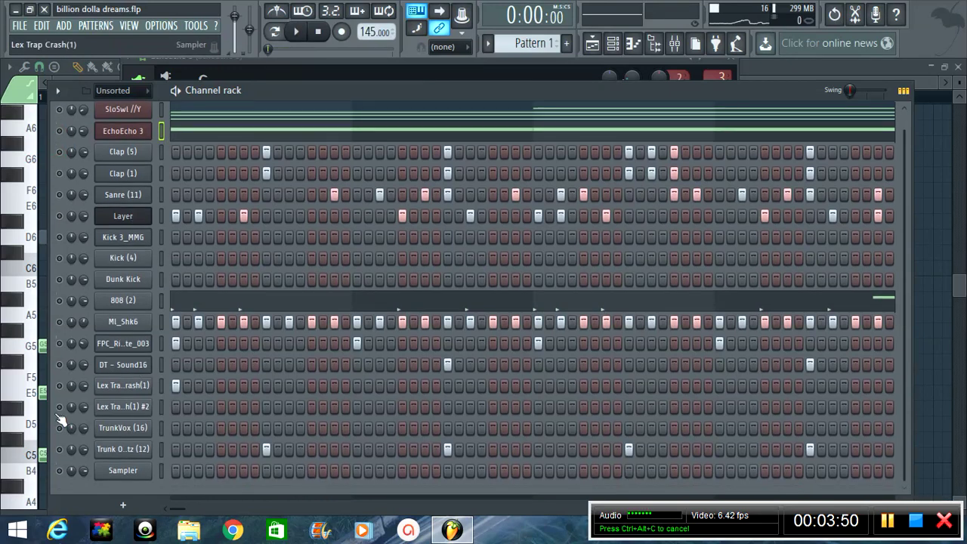
click(60, 152)
click(274, 31)
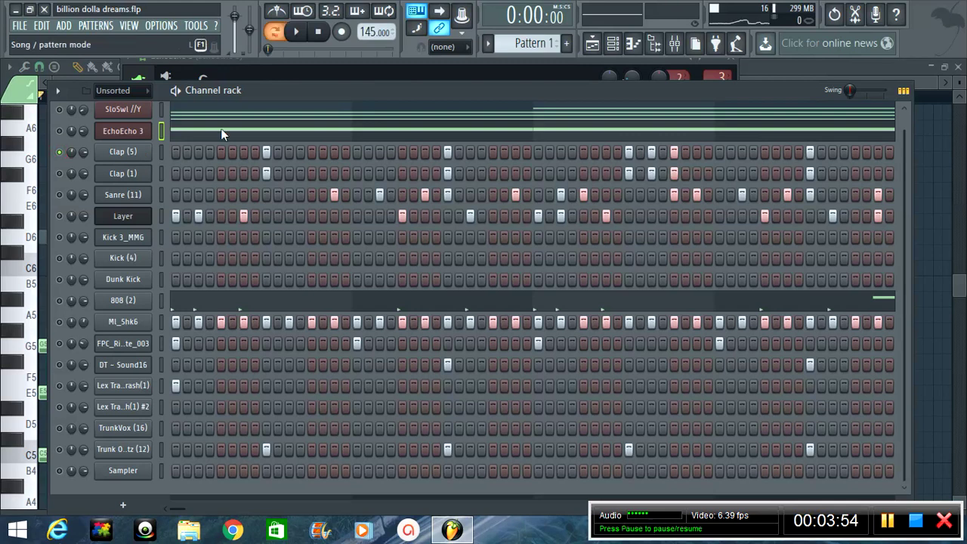
click(60, 173)
key(space)
click(59, 194)
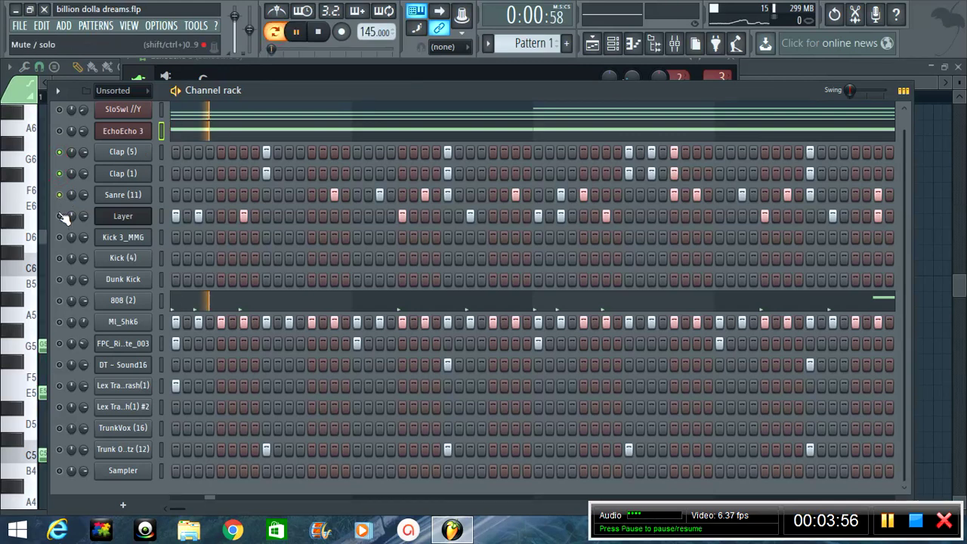
click(60, 236)
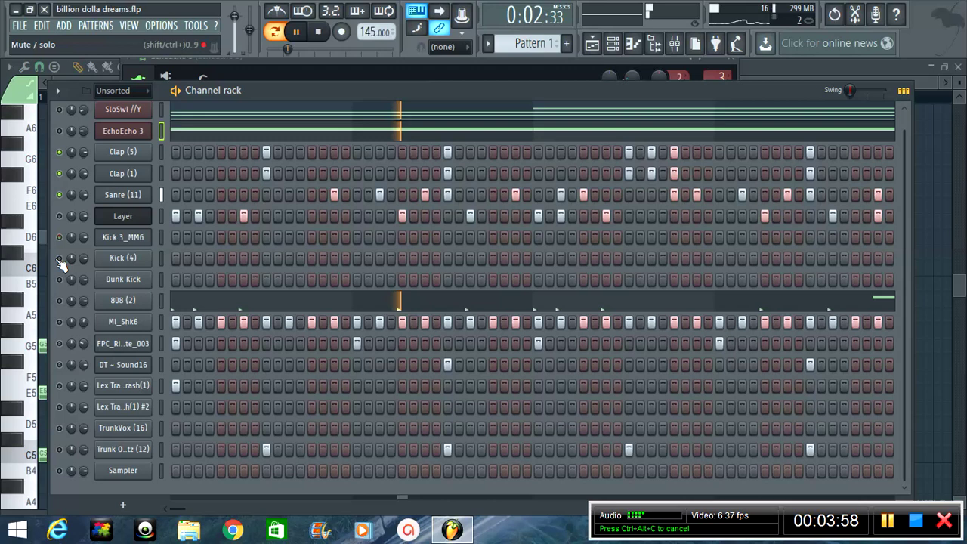
click(60, 258)
click(60, 278)
click(60, 216)
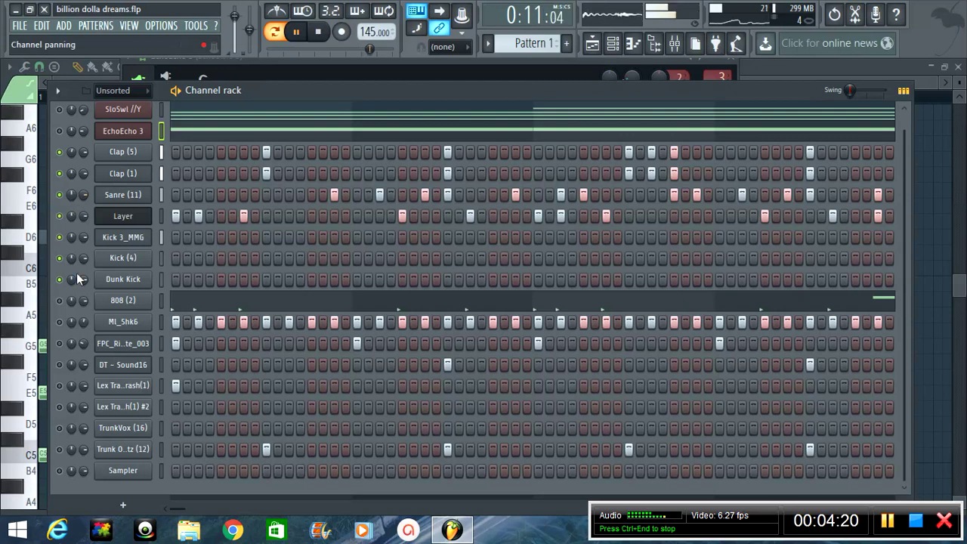
Step: Unmute 808 (2), both Trunk channels, both Lex Trap crash channels, and MI_Shk6
click(59, 301)
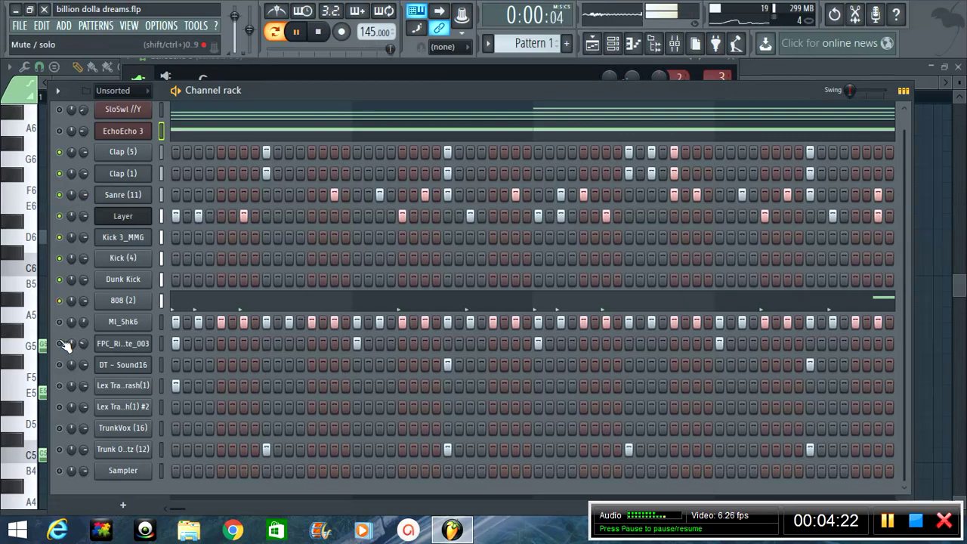
click(60, 449)
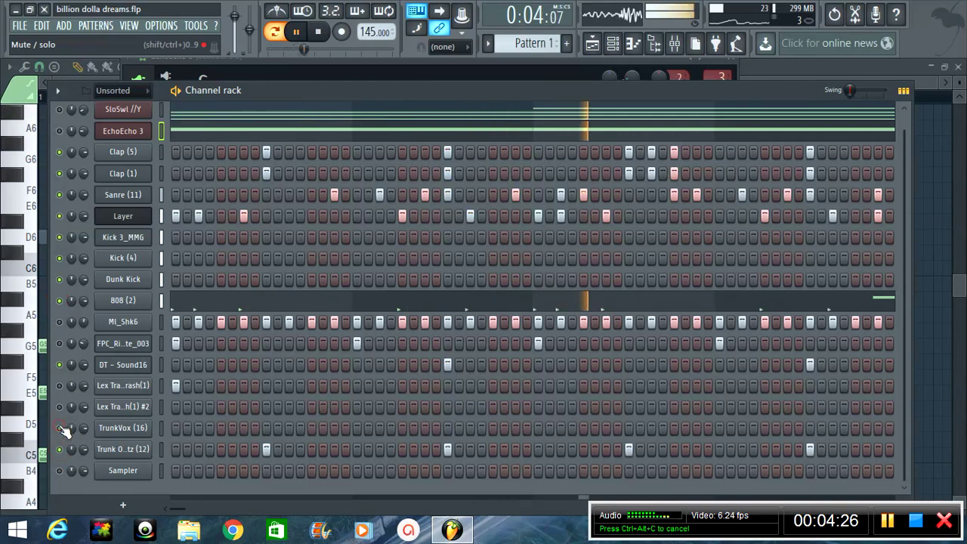
click(59, 428)
click(60, 406)
click(59, 385)
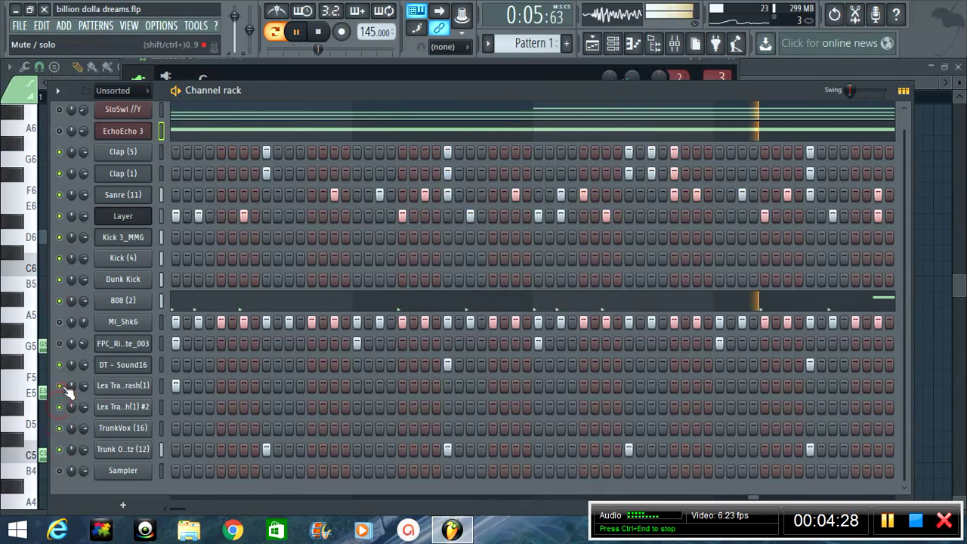
click(60, 323)
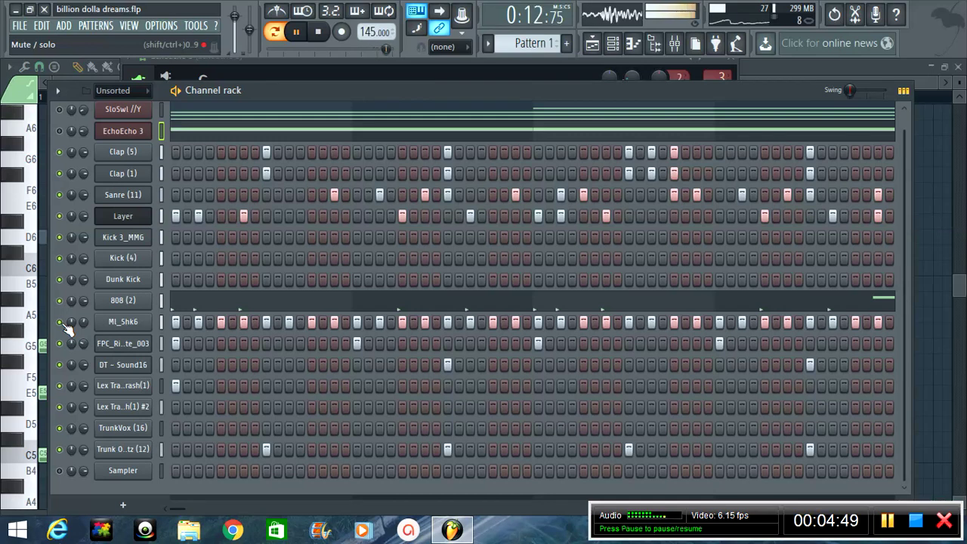
Step: Stop playback, unmute SloSwl //Y and EchoEcho 3, and mute Layer
key(space)
click(59, 110)
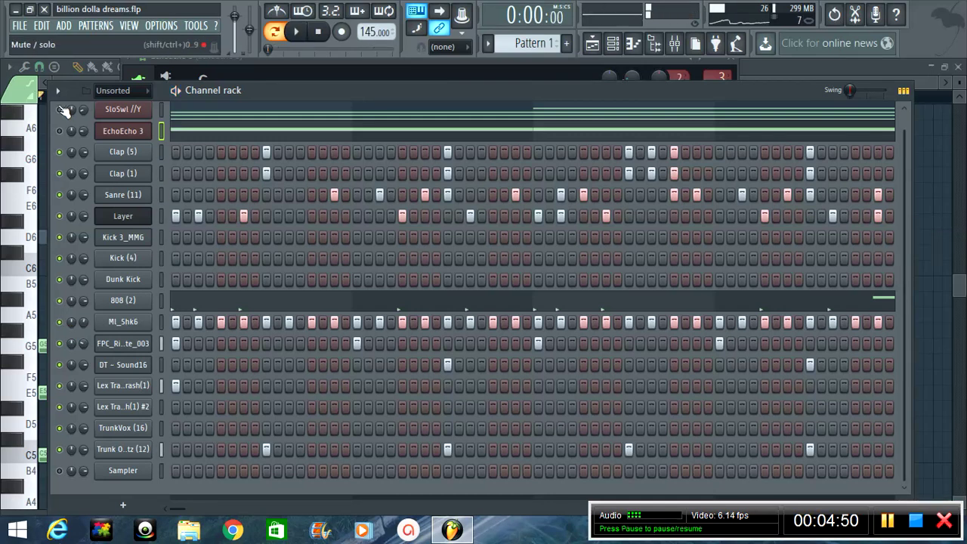
click(59, 130)
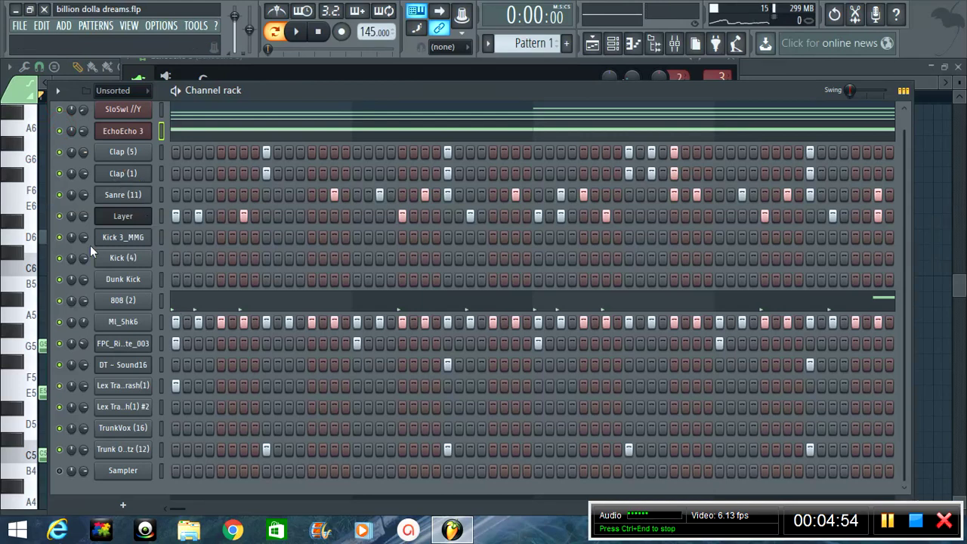
click(60, 215)
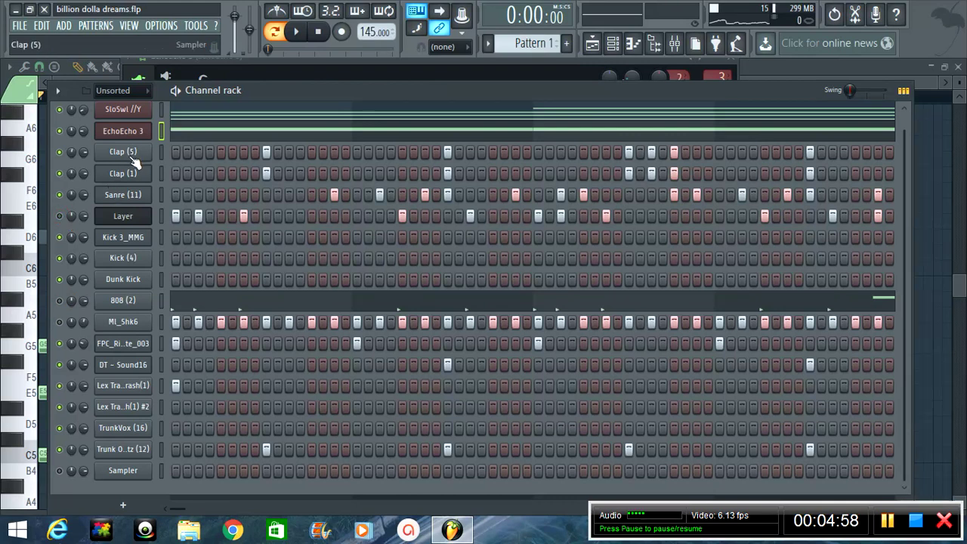
Step: Open Clap (5) in the piano roll, play the beat, and reveal the note velocity lane
right_click(133, 159)
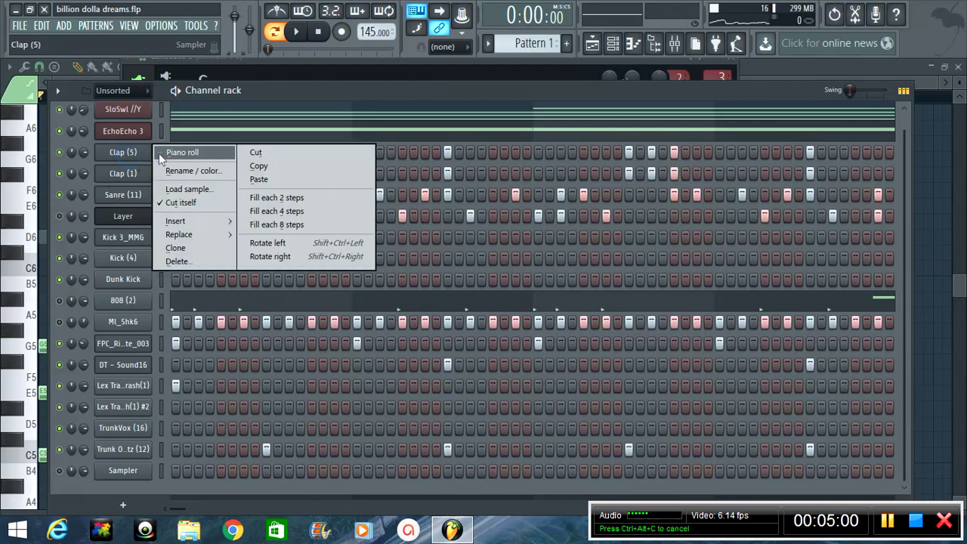
click(159, 154)
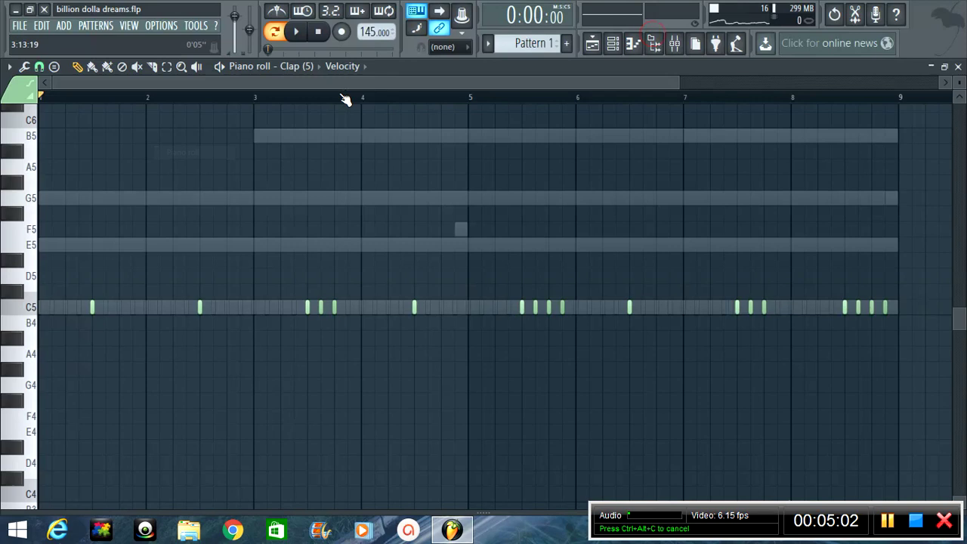
key(space)
drag(453, 511, 426, 235)
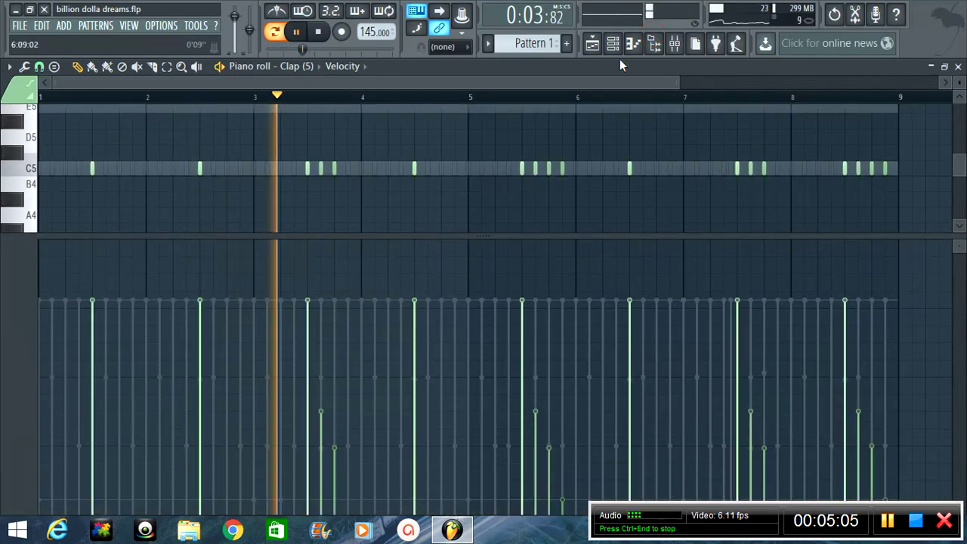
Step: Bring the channel rack back over the Clap (5) notes and open the mixer behind it
key(F6)
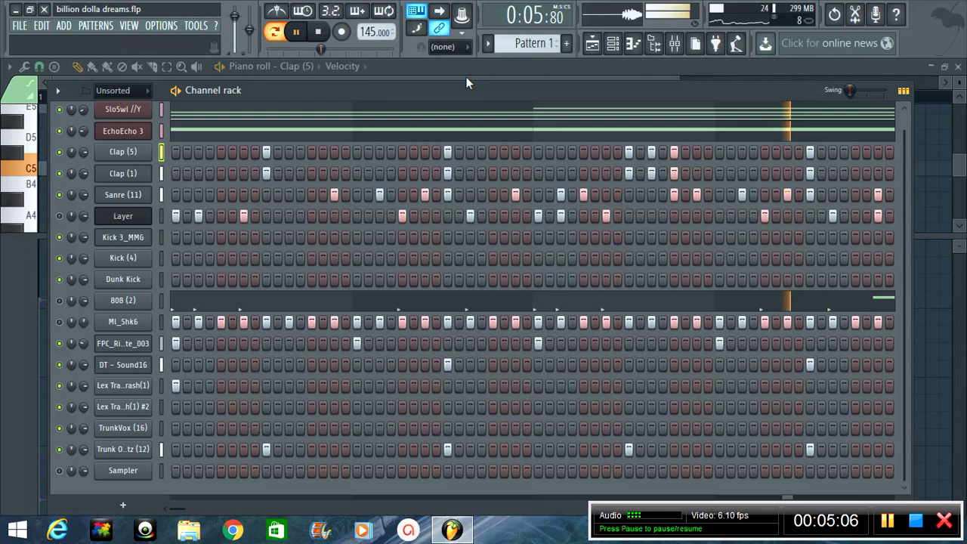
key(F6)
scroll(620, 102, down, 3)
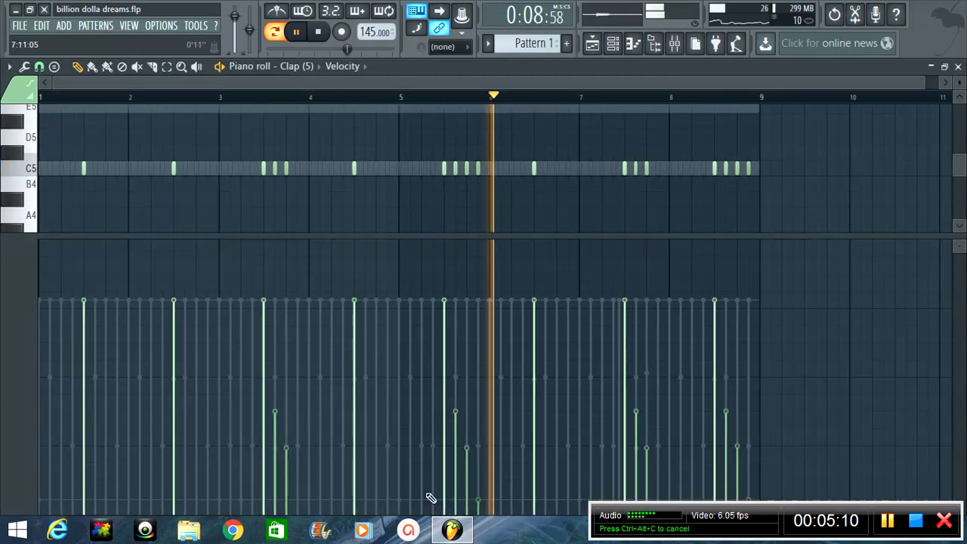
scroll(430, 498, down, 2)
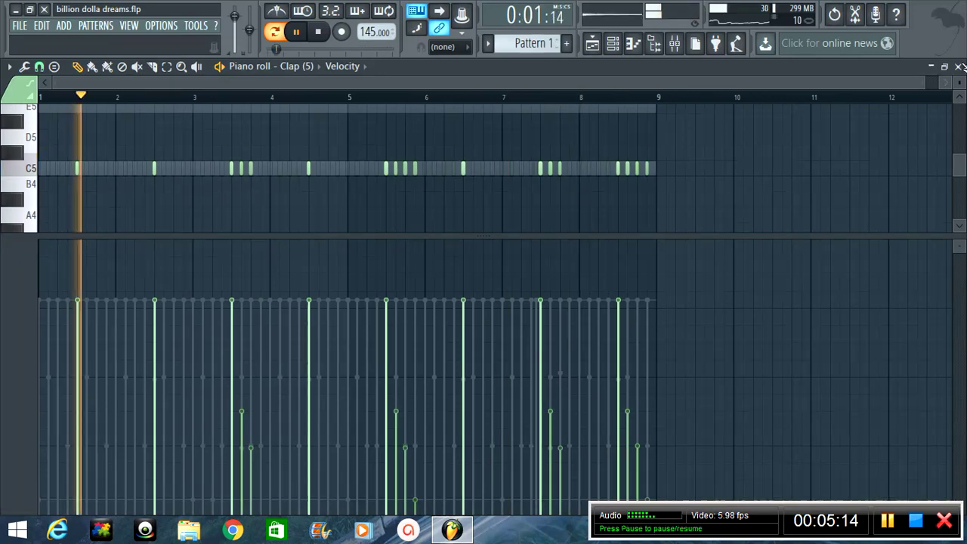
key(F6)
key(F9)
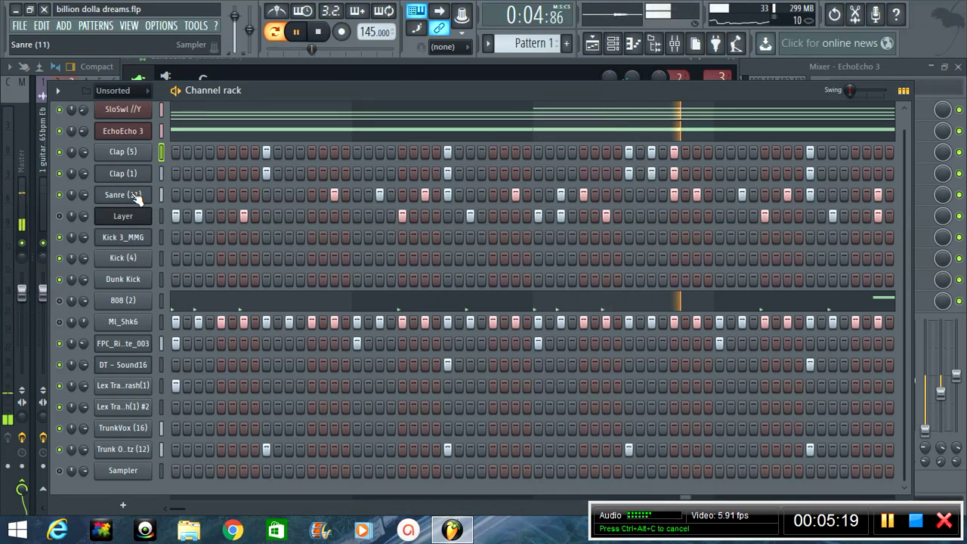
click(128, 173)
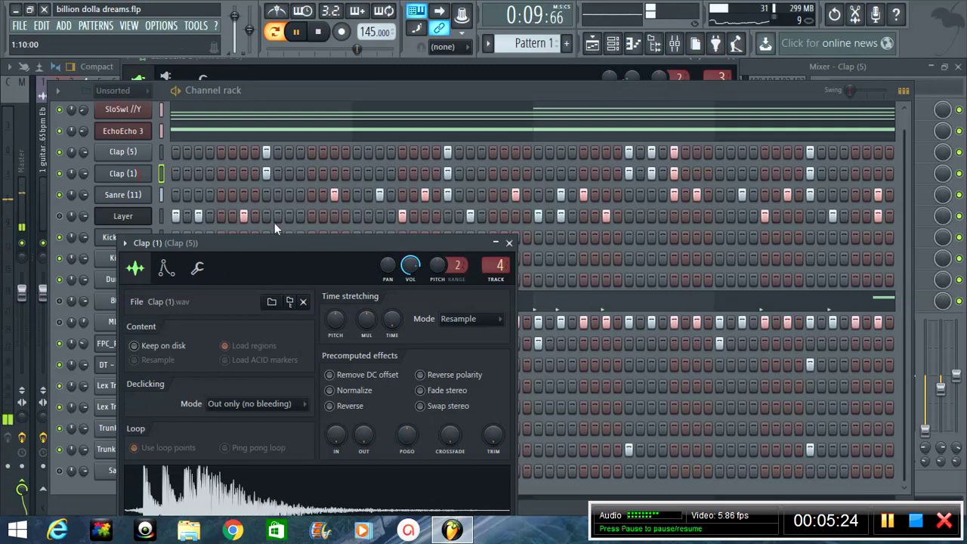
drag(284, 241, 405, 116)
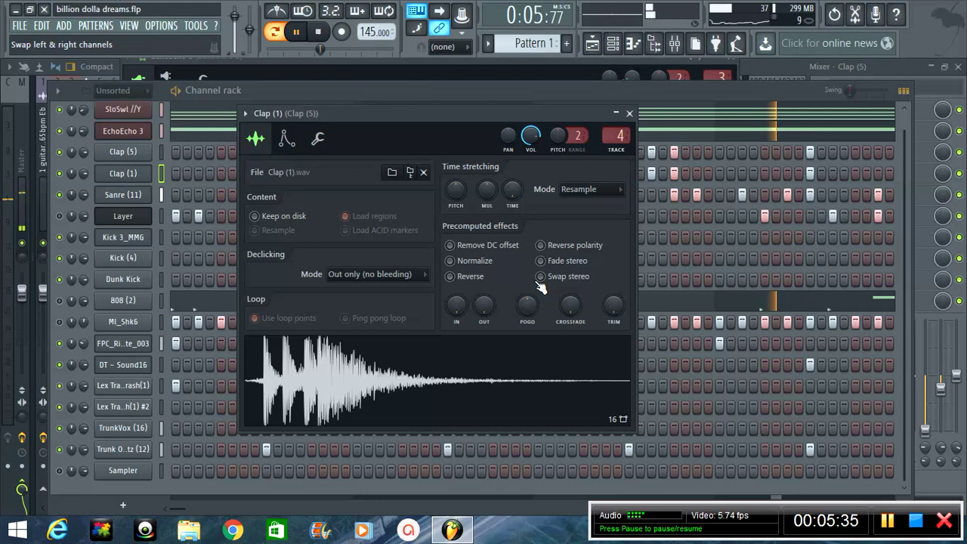
click(630, 114)
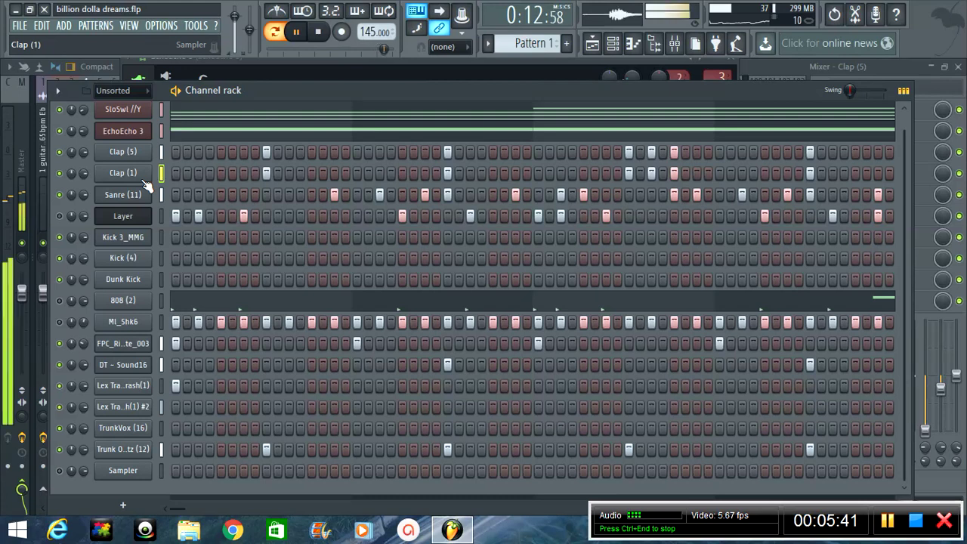
Step: Open Clap (5)'s piano roll and show per-note panning in the event lane
click(130, 154)
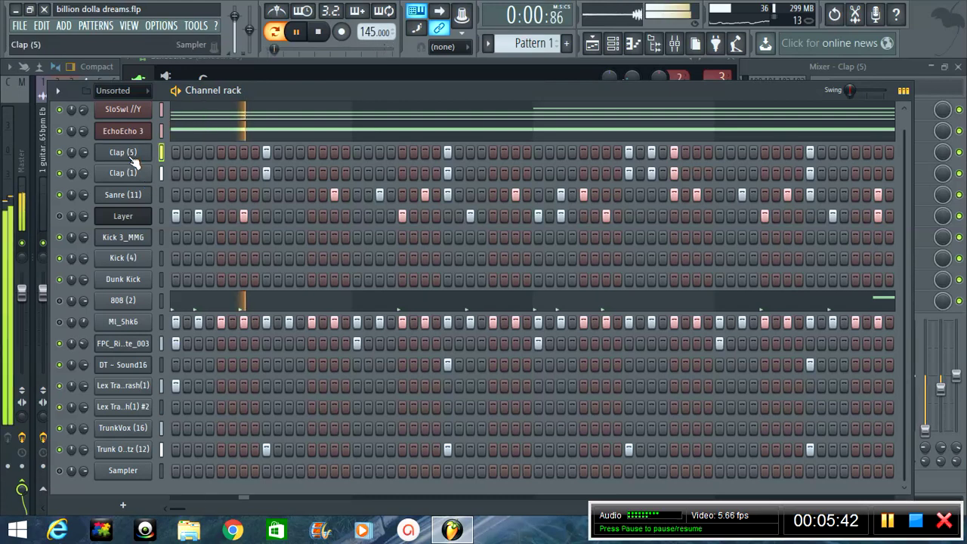
right_click(133, 162)
click(181, 152)
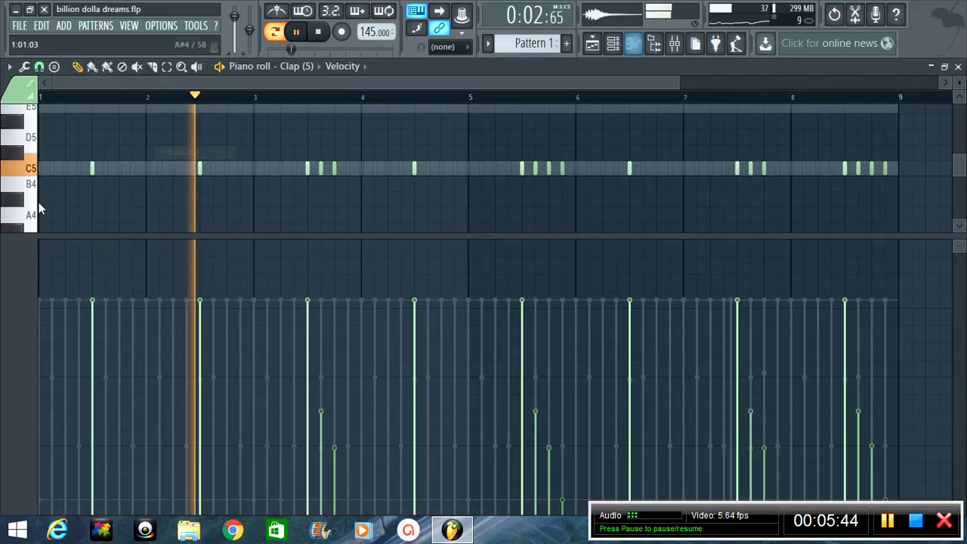
click(346, 66)
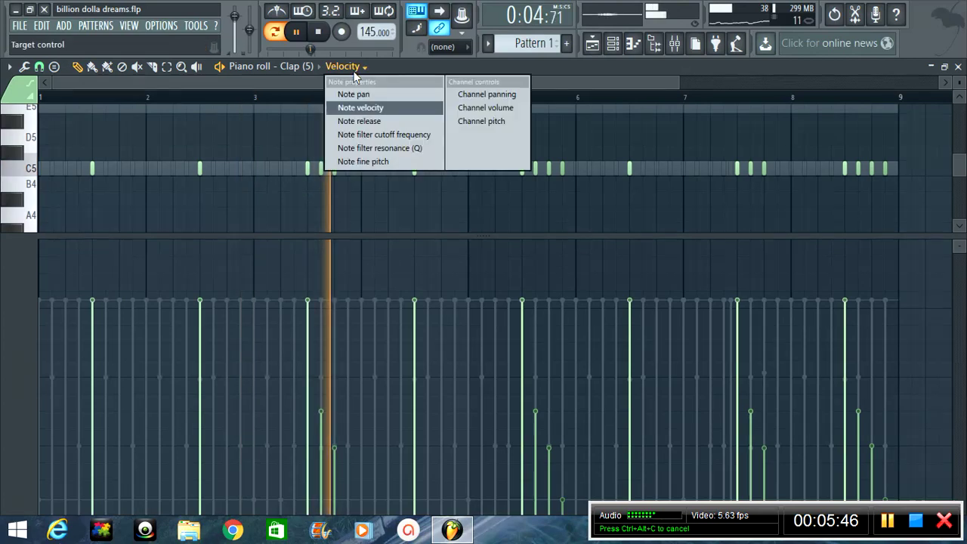
click(353, 93)
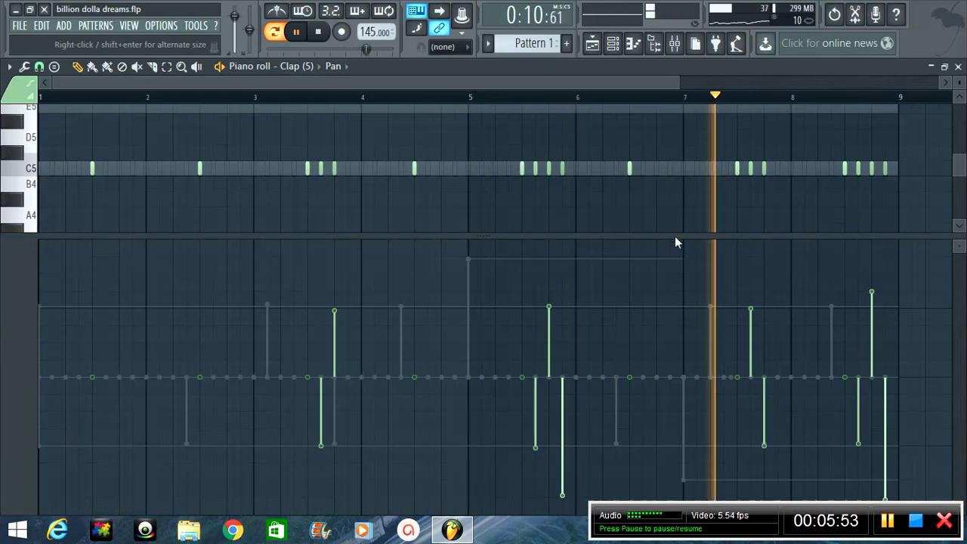
Step: Enlarge the pan lane slightly, then bring up Clap (1)'s sampler with Swap stereo enabled
drag(674, 236, 676, 229)
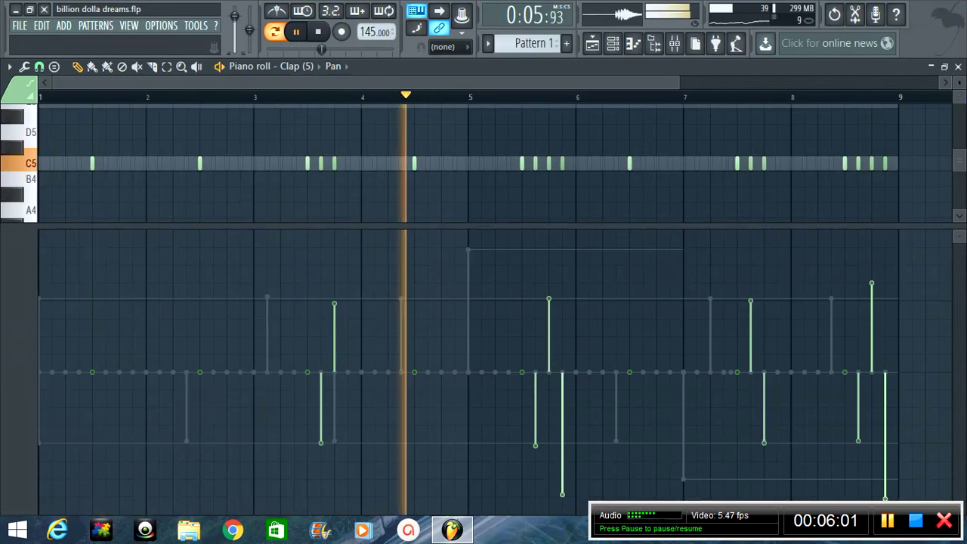
click(957, 67)
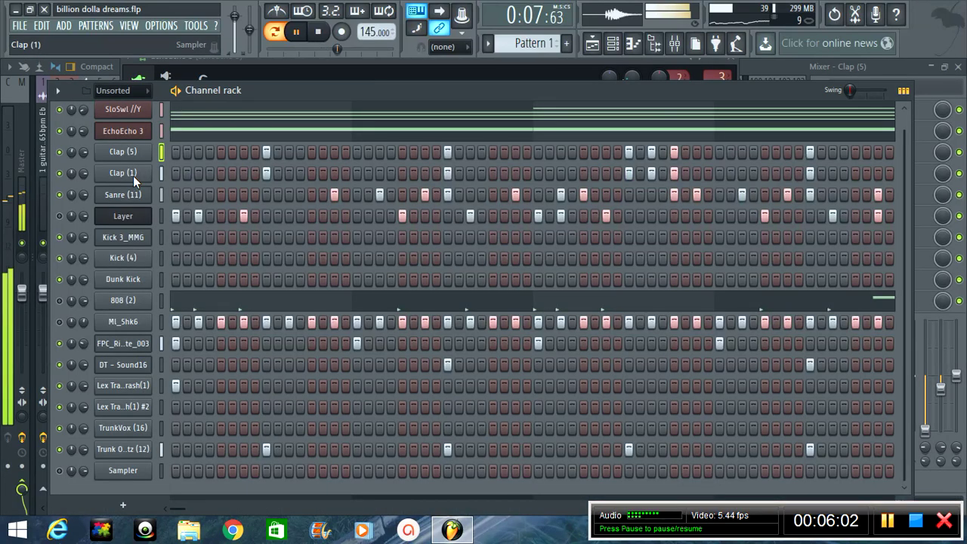
click(132, 175)
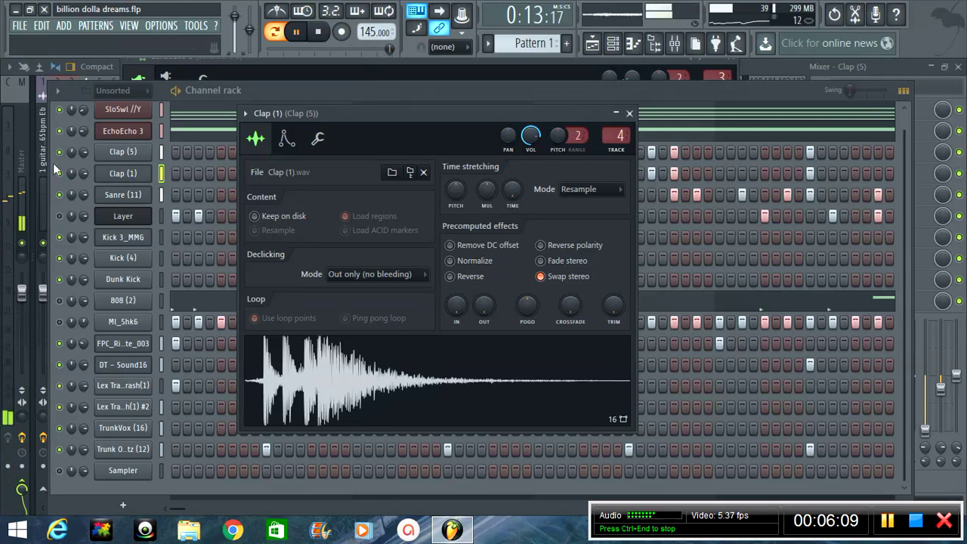
Step: Open Sanre (11)'s piano roll and check its note panning, then its note velocities
right_click(114, 196)
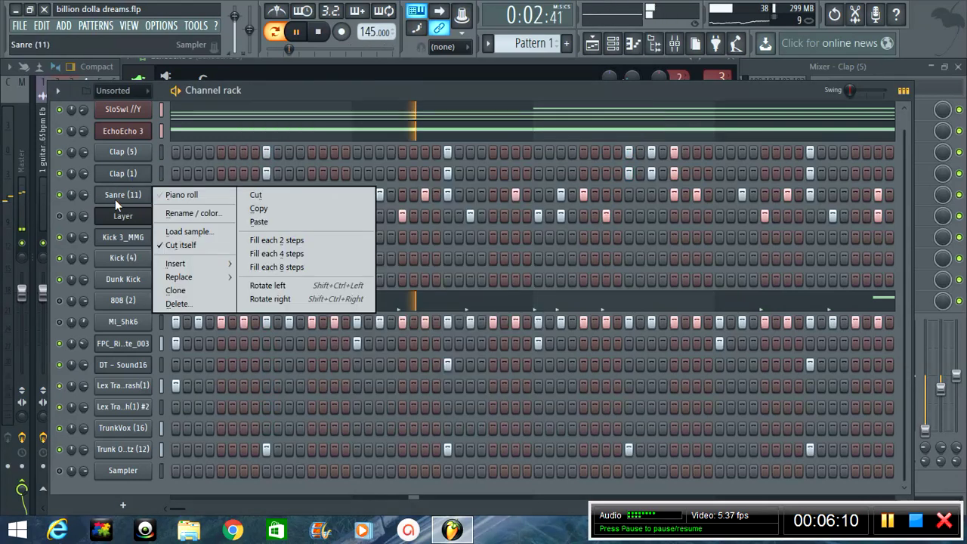
click(179, 196)
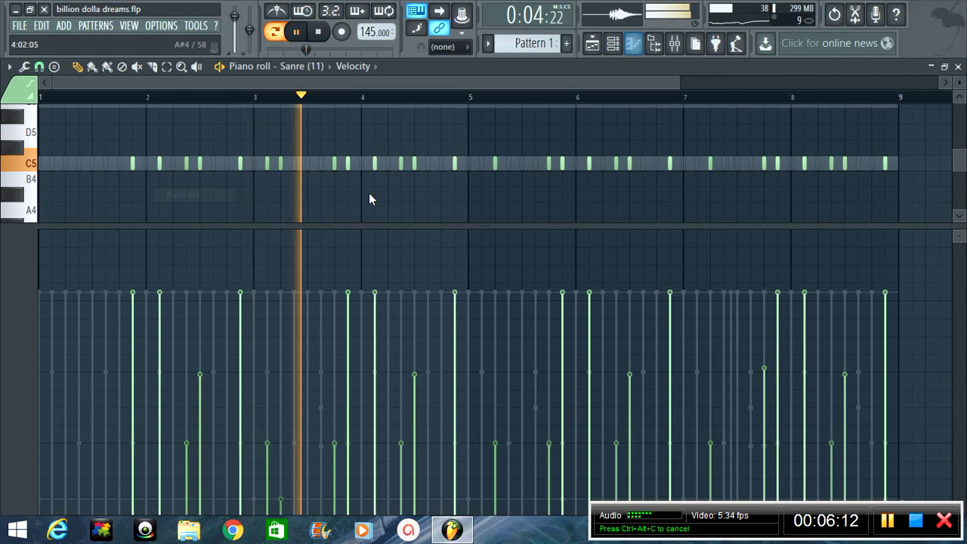
click(353, 66)
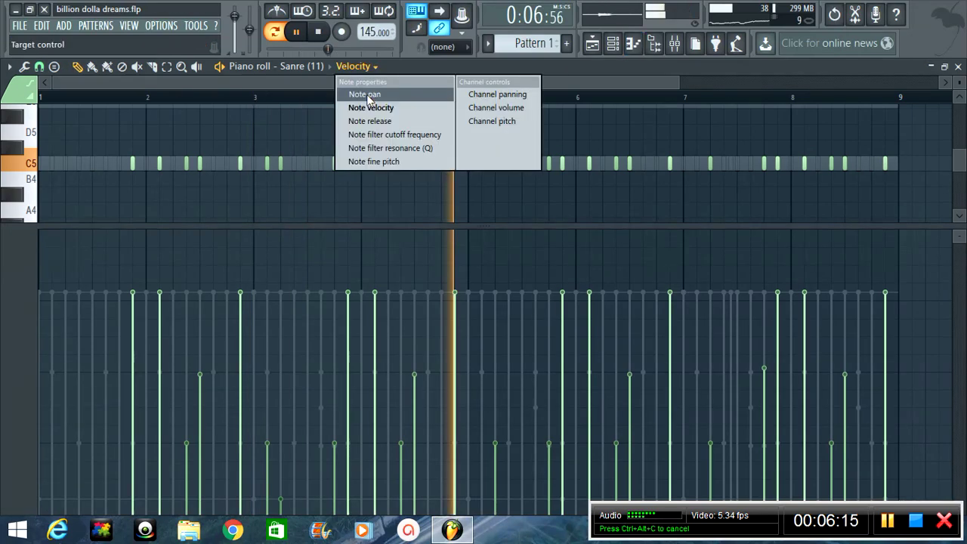
click(367, 95)
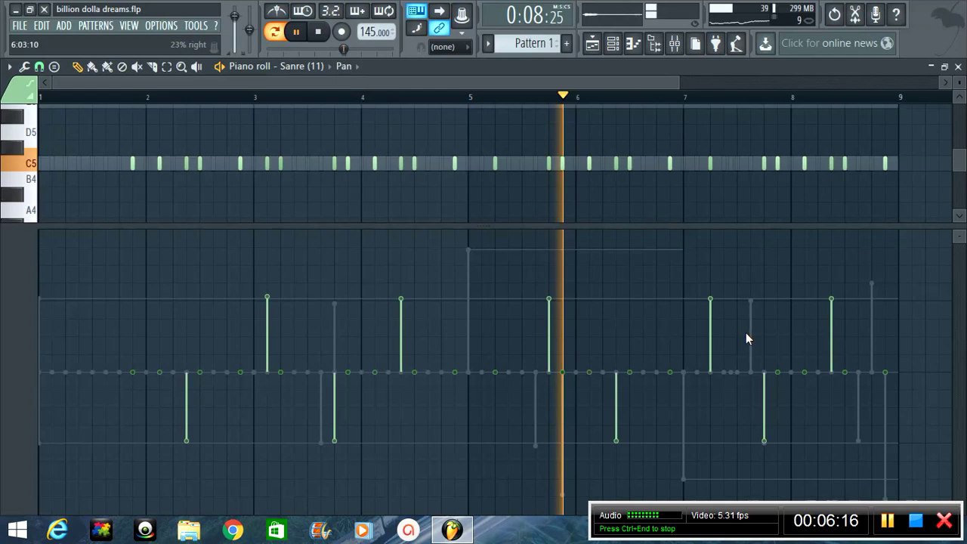
click(347, 66)
click(371, 107)
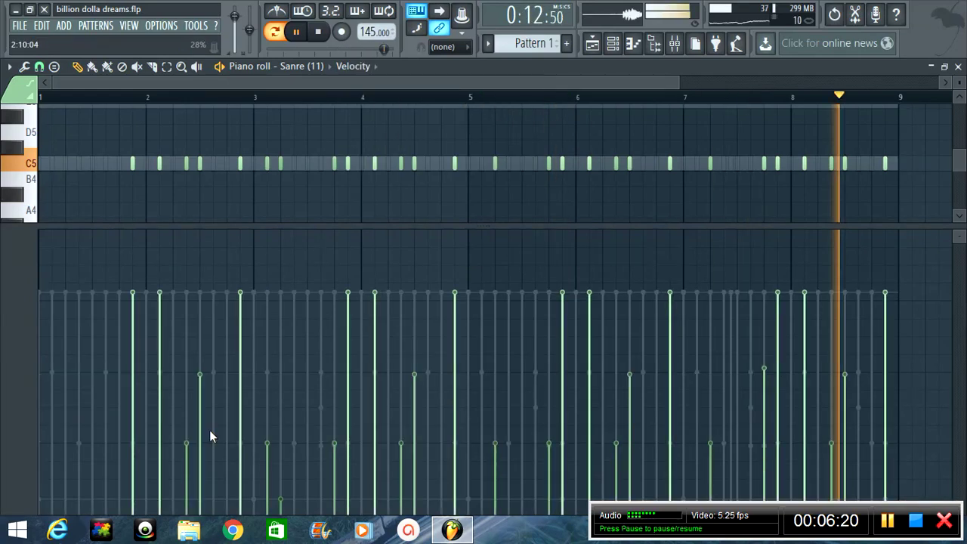
Step: Mute the SloSwl //Y channel and collapse the velocity lane to enlarge the note grid
key(F6)
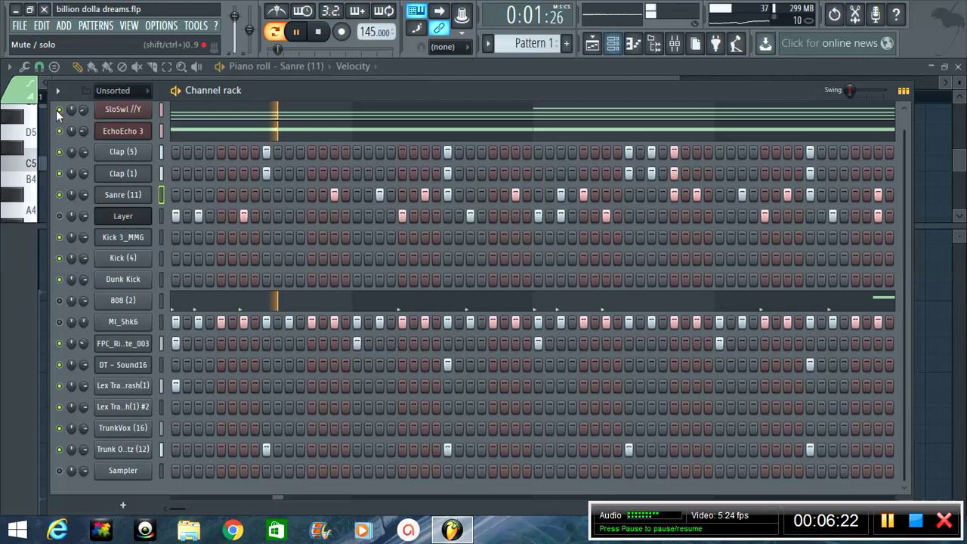
click(59, 111)
click(614, 45)
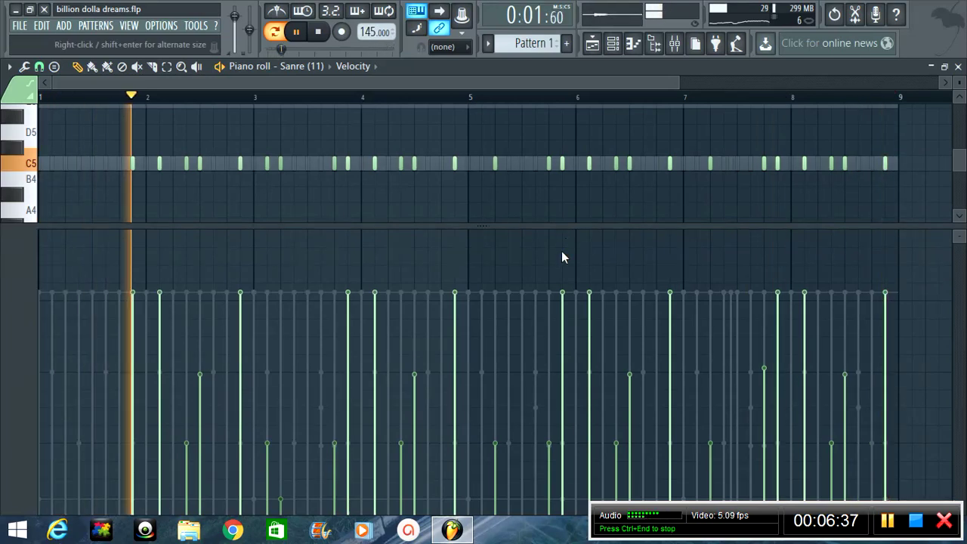
drag(559, 226, 552, 514)
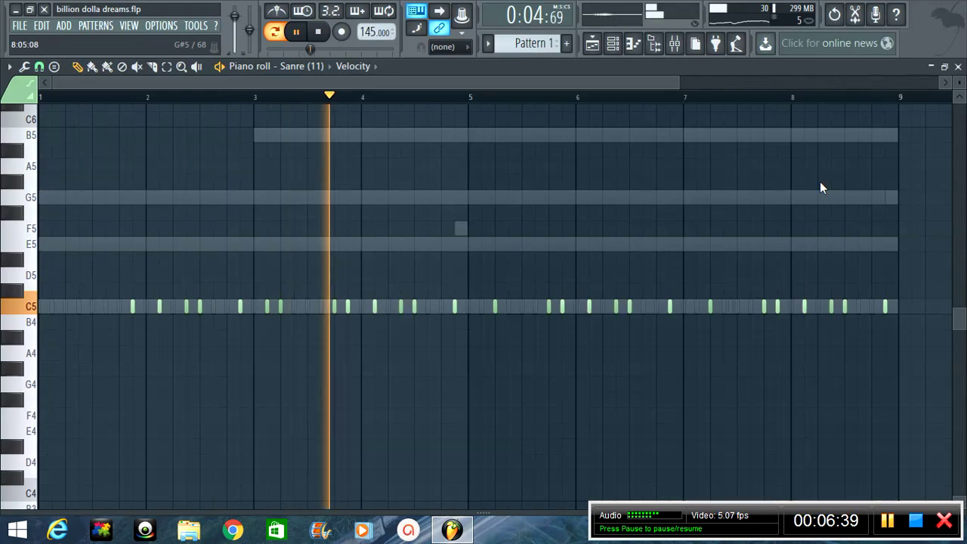
Step: Close the Sanre (11) notes and unmute the SloSwl //Y channel in the channel rack
key(F7)
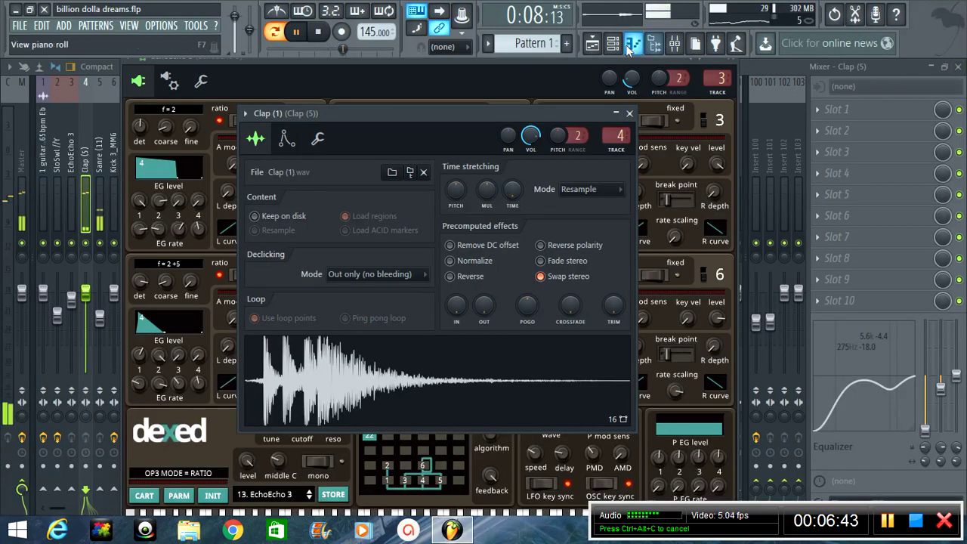
click(112, 81)
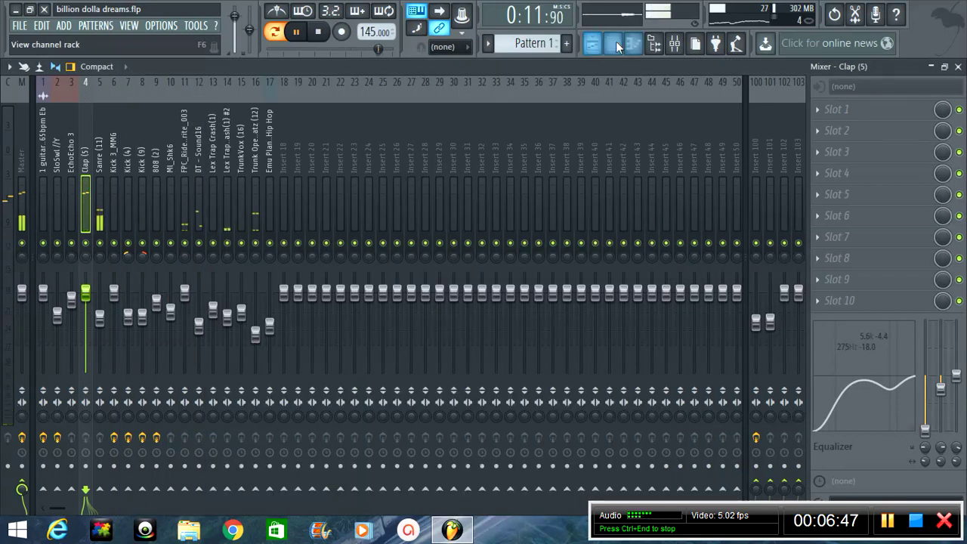
click(615, 41)
click(58, 111)
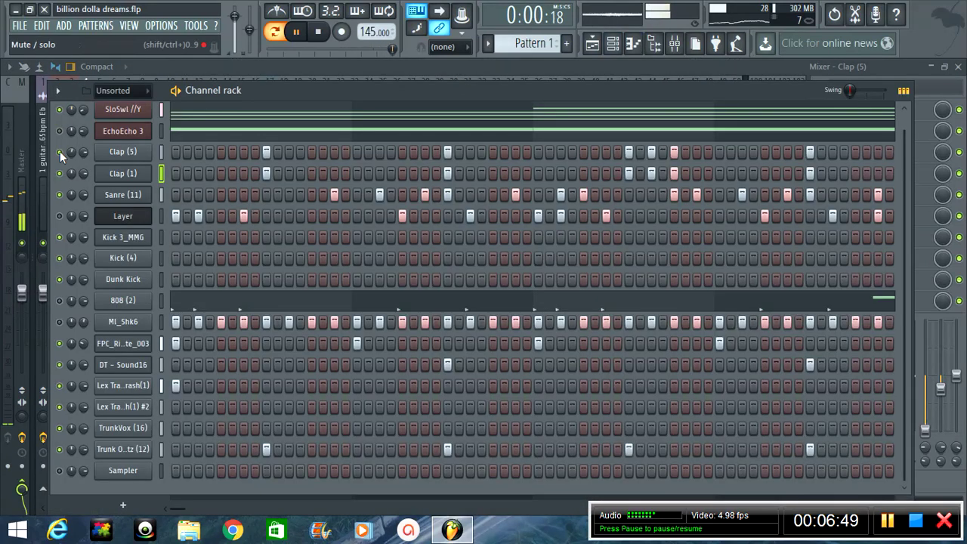
click(59, 303)
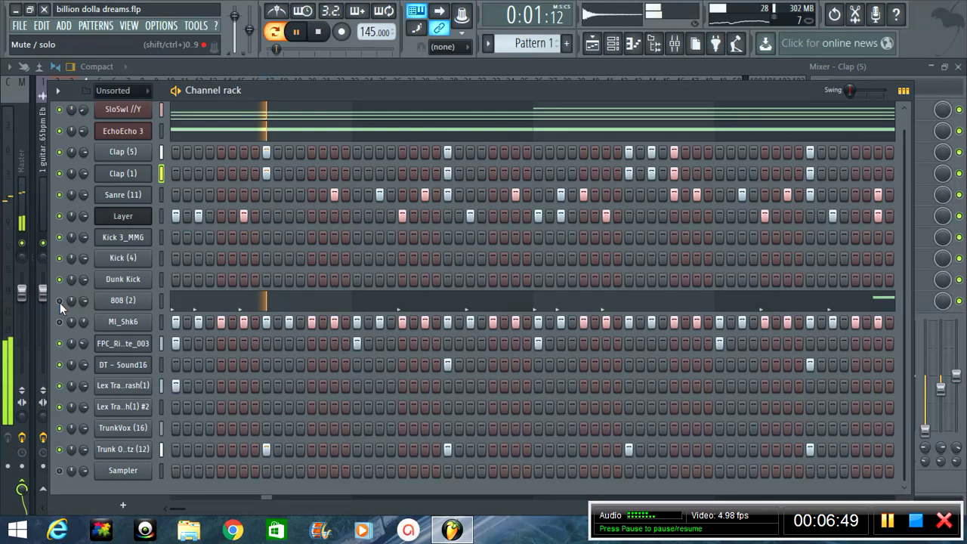
Step: Stop playback back at 0:00:00 and bring up the mixer
click(612, 44)
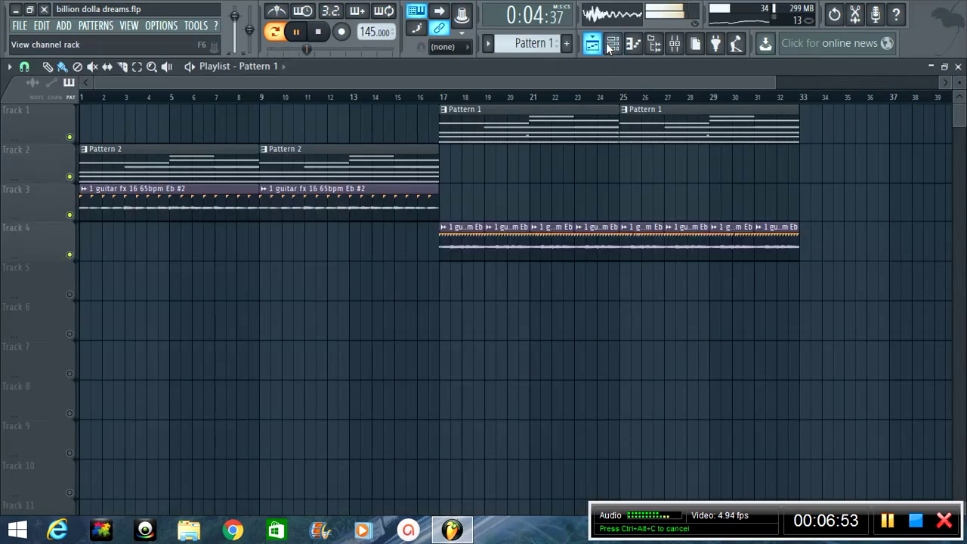
click(610, 46)
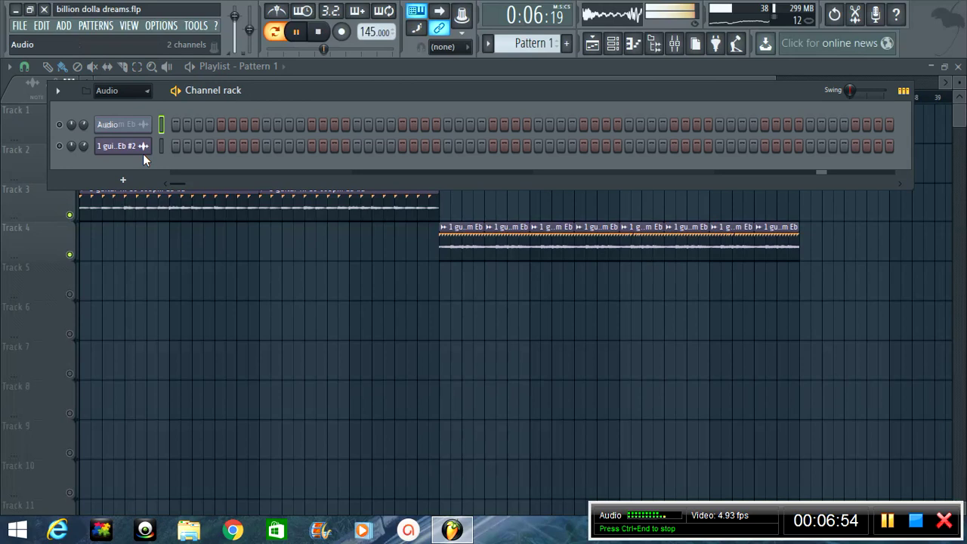
click(40, 218)
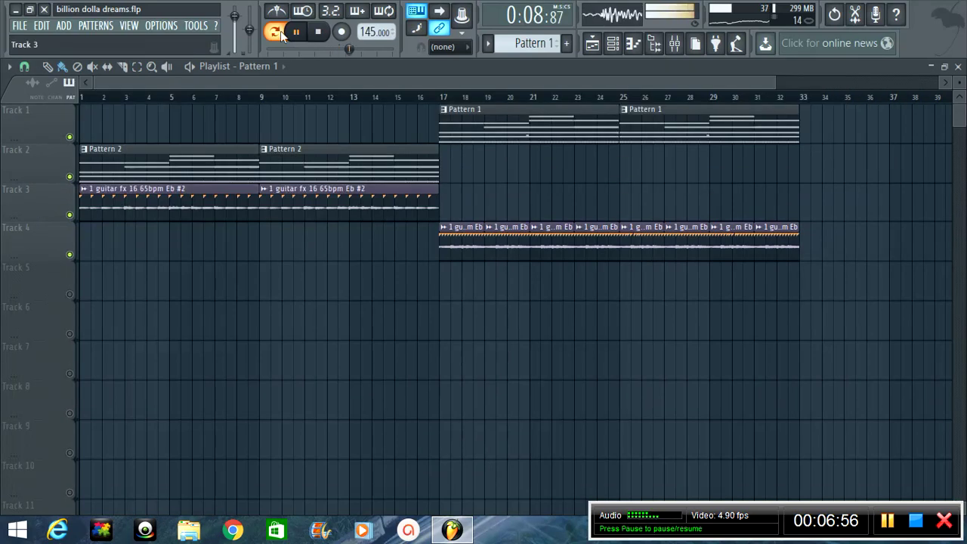
key(space)
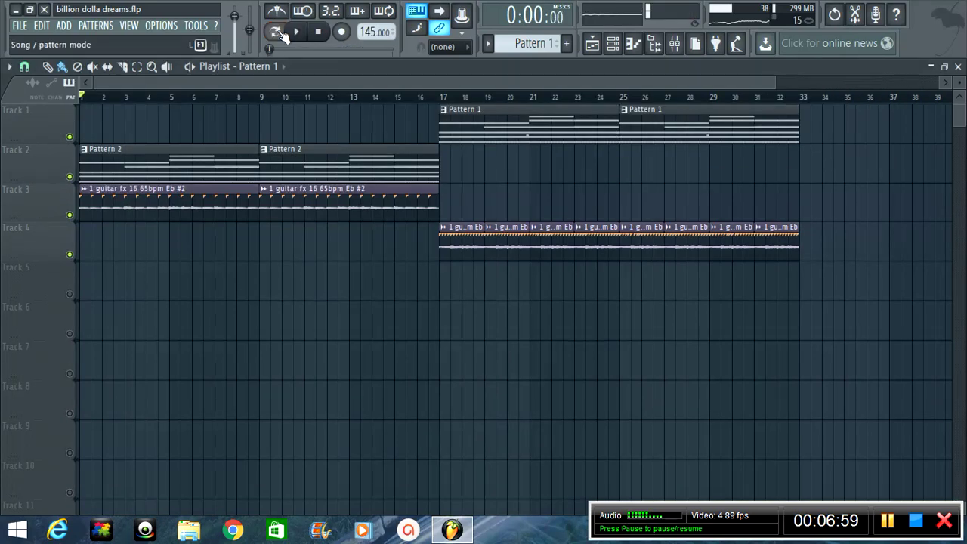
click(675, 44)
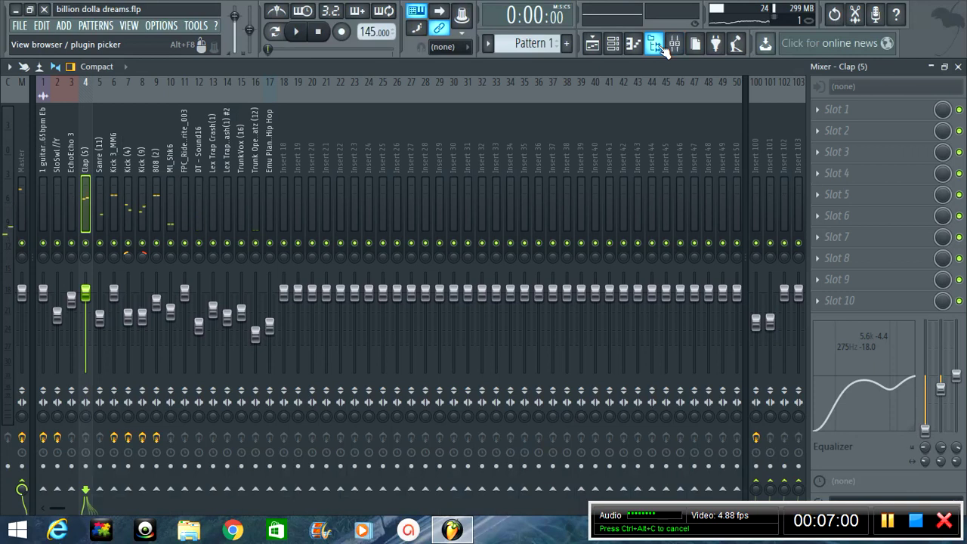
Step: Solo the 1 guitar fx insert, start playback, and open its Parametric EQ 2
click(53, 162)
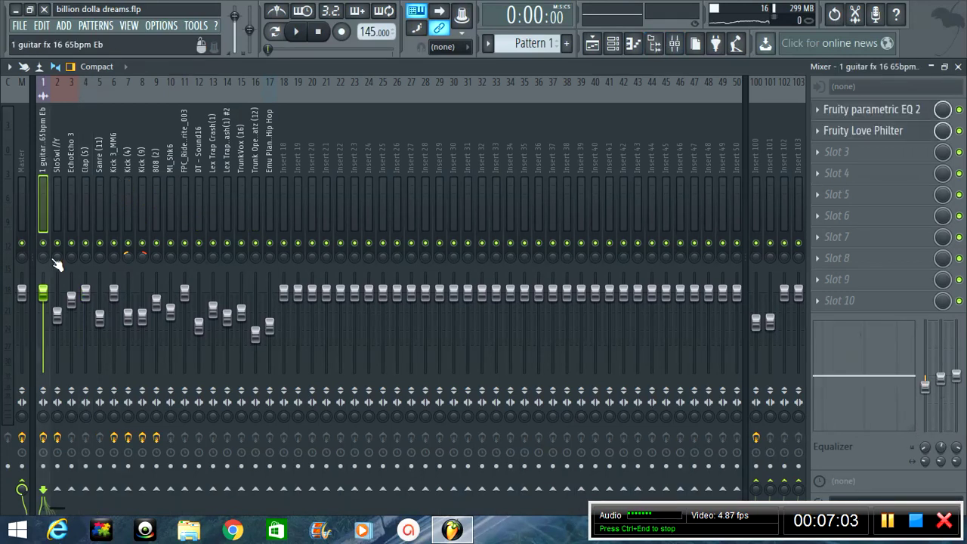
right_click(43, 243)
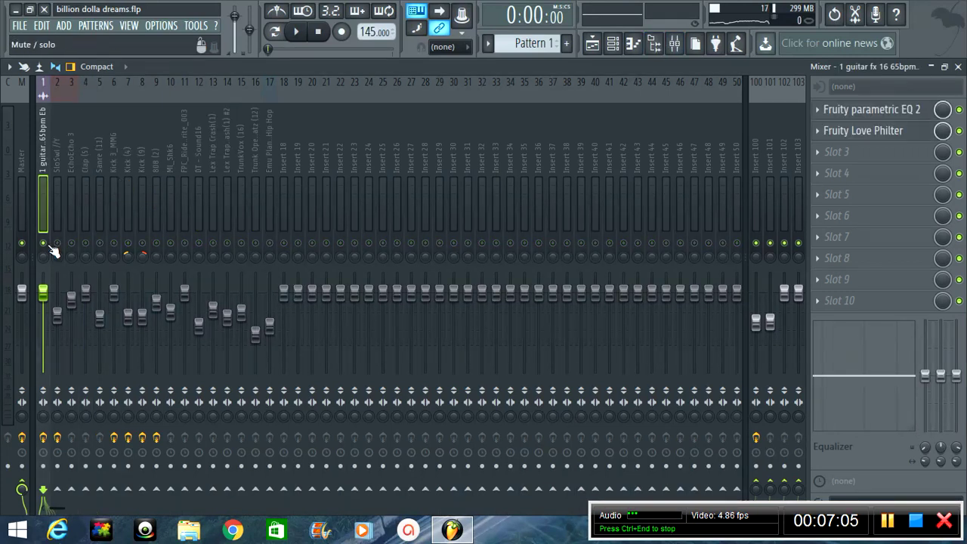
key(space)
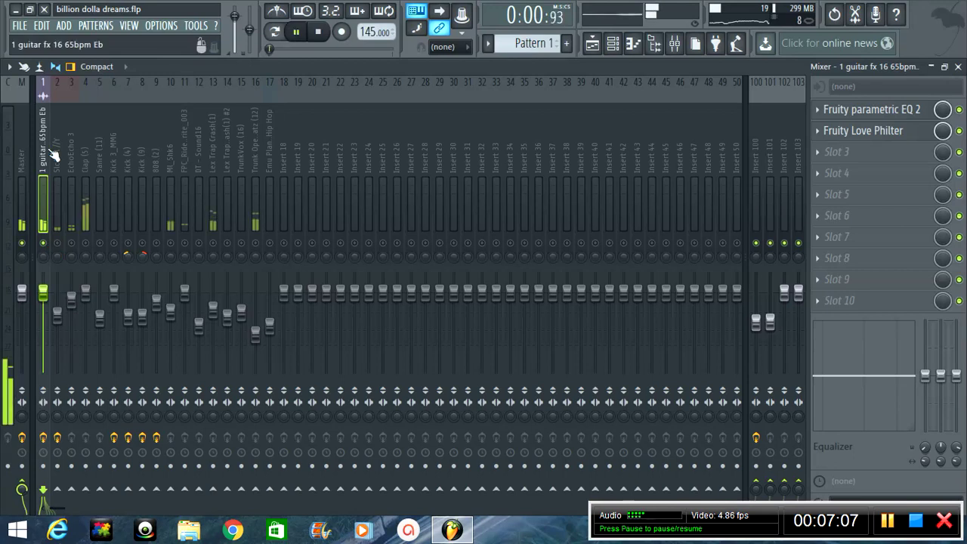
click(873, 109)
click(879, 111)
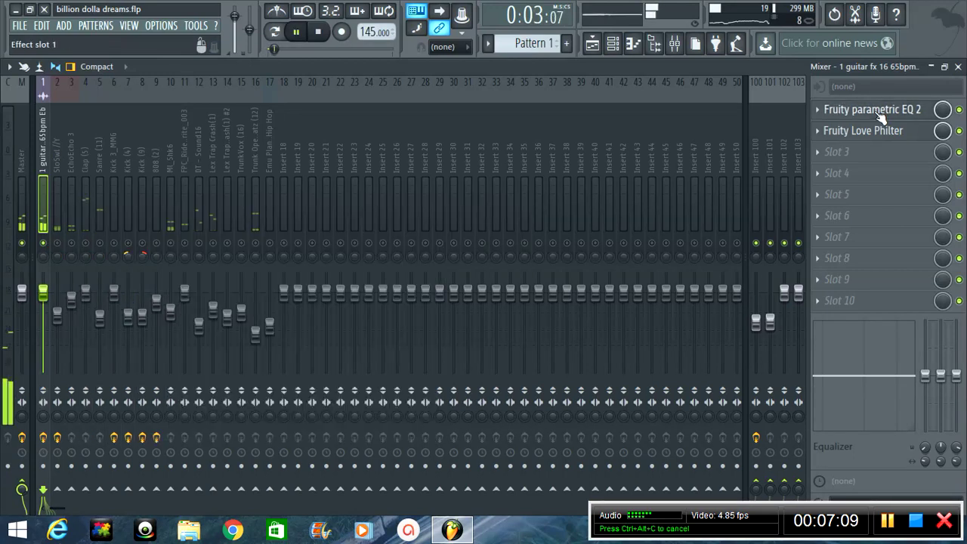
click(879, 112)
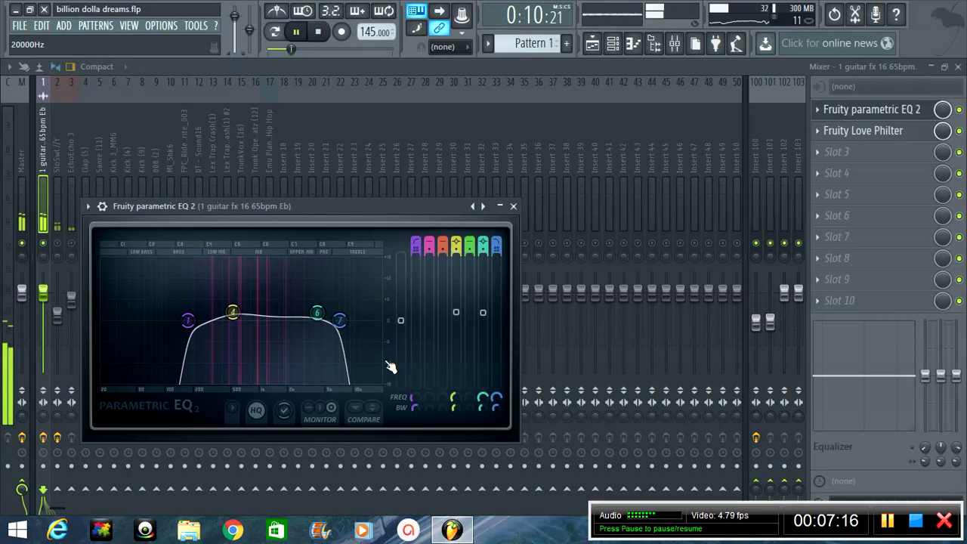
Step: Shift EQ band 4 slightly higher and boost band 6 around 5.6 kHz, then close the EQ
drag(234, 312, 214, 318)
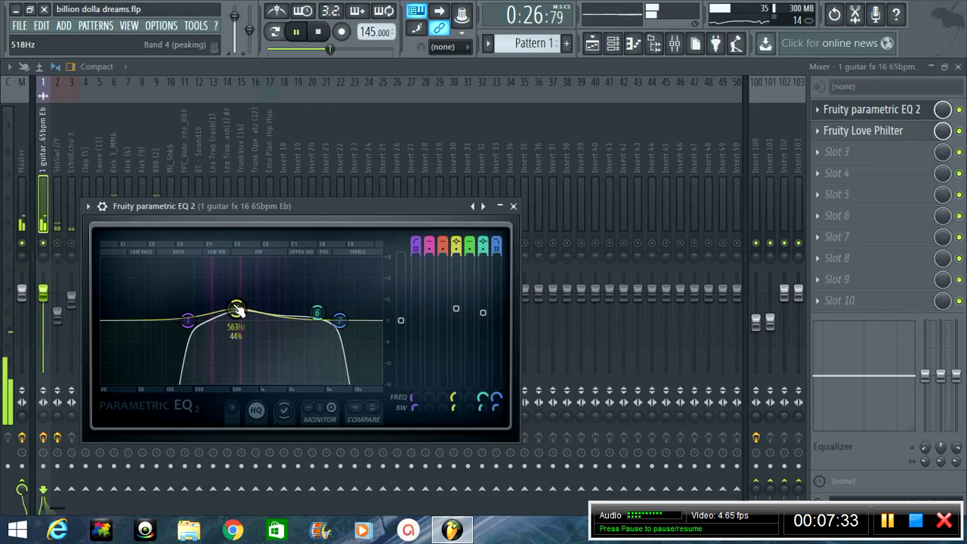
drag(317, 312, 340, 308)
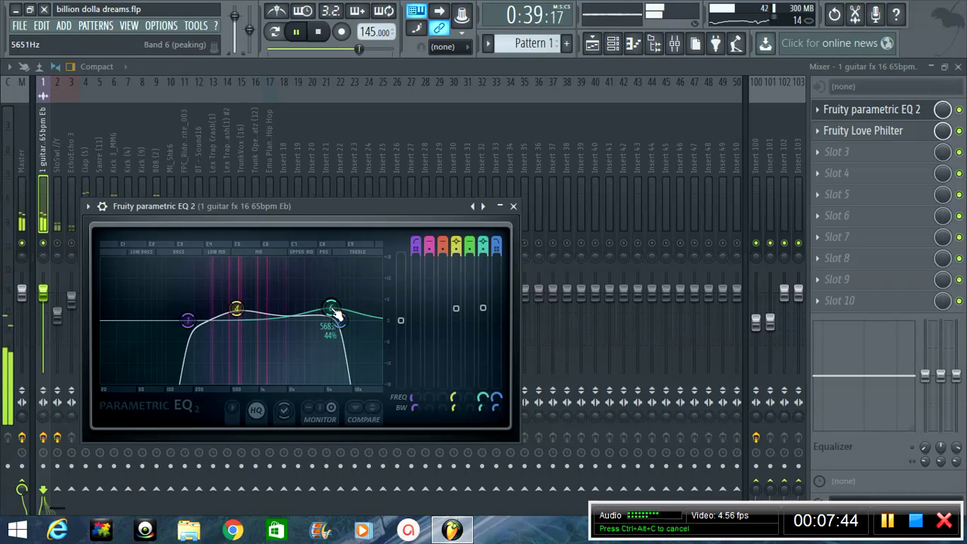
drag(331, 308, 327, 313)
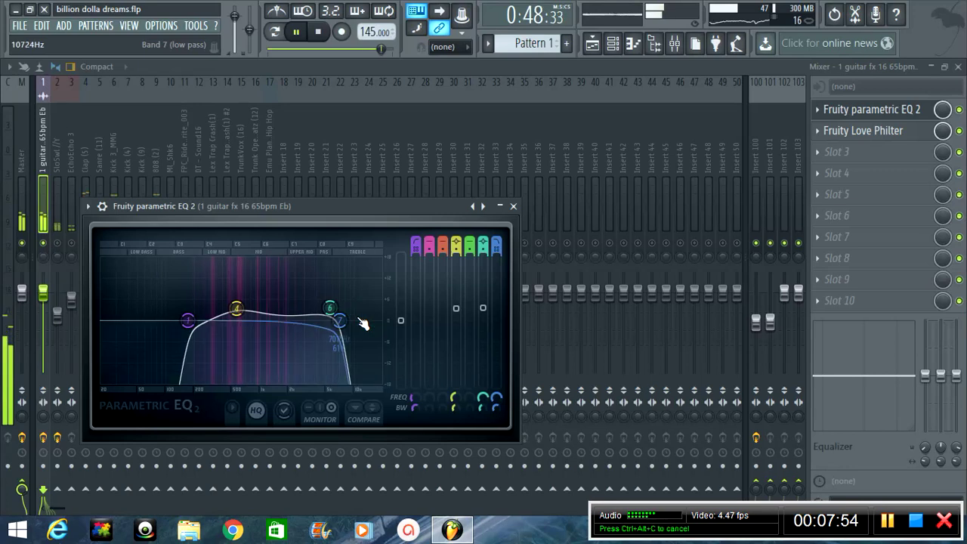
click(513, 205)
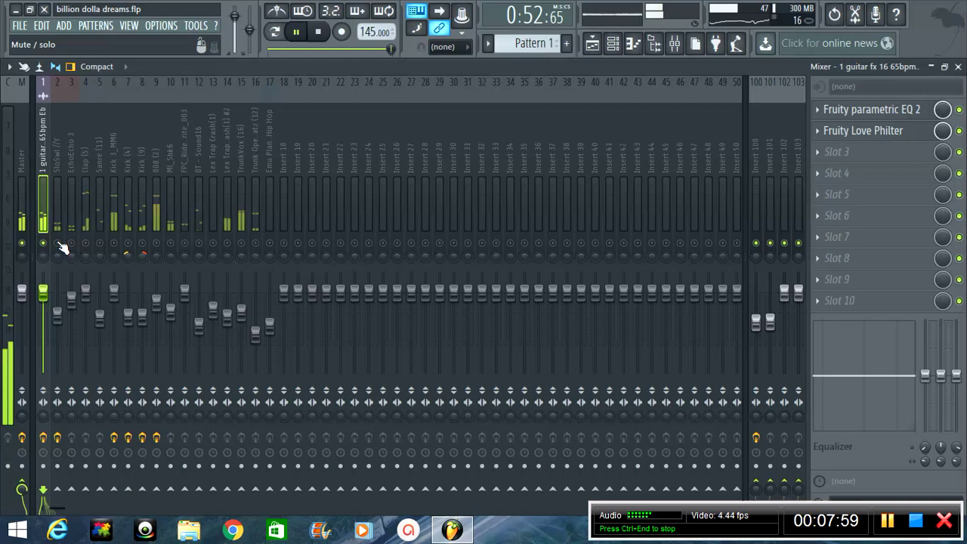
Step: Turn up the CUT knob on the guitar insert's Fruity Love Philter, then close it
click(878, 140)
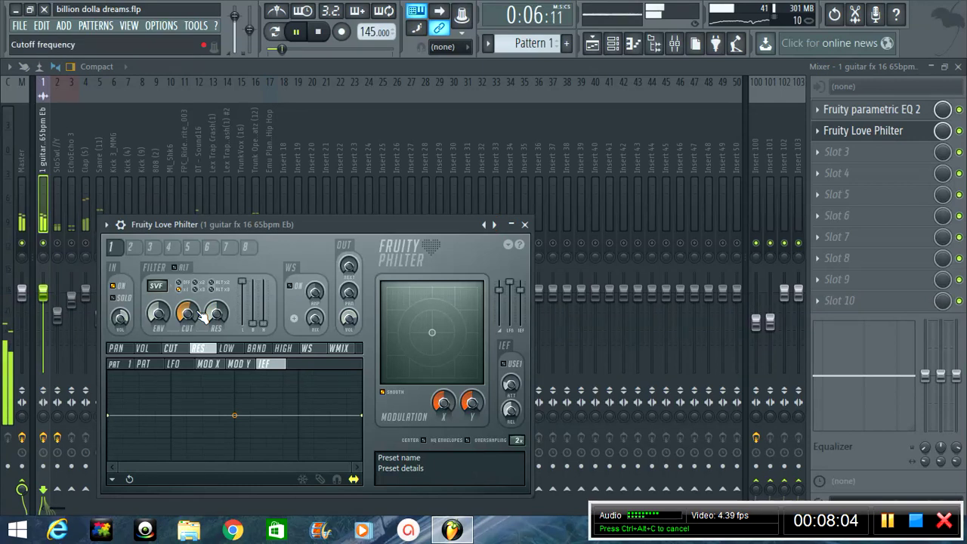
drag(192, 321, 195, 248)
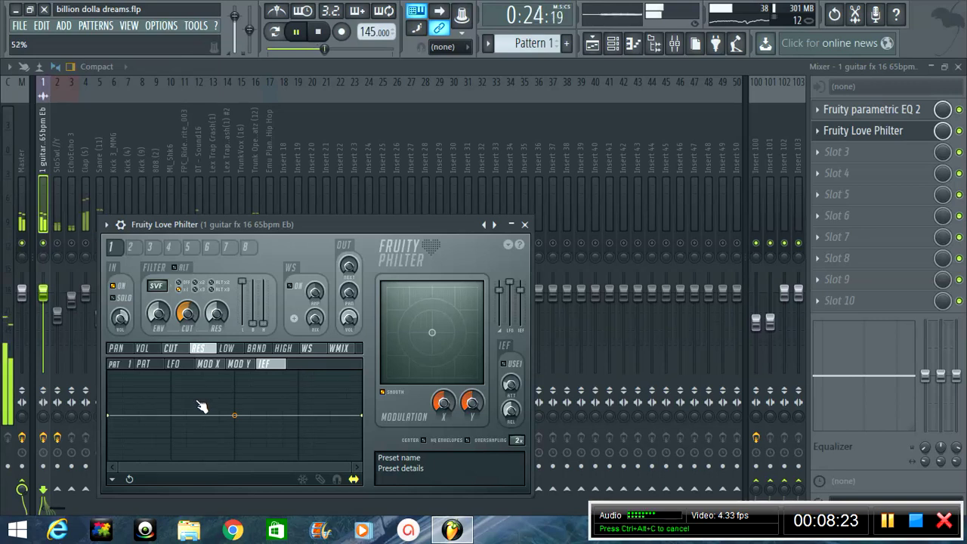
click(525, 226)
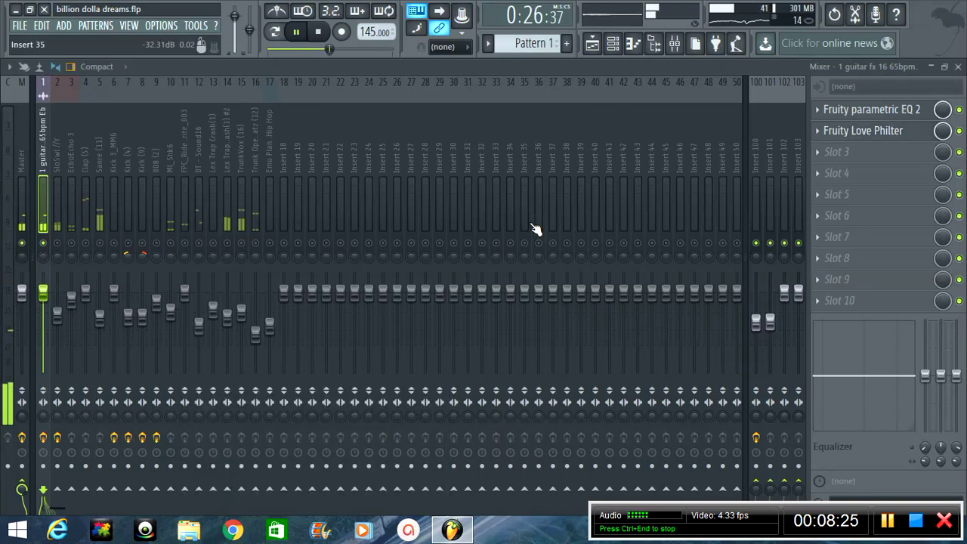
Step: Restart playback and pull the SloSwl //Y Parametric EQ 2 low-pass band to about 3.4 kHz, then stop
click(64, 170)
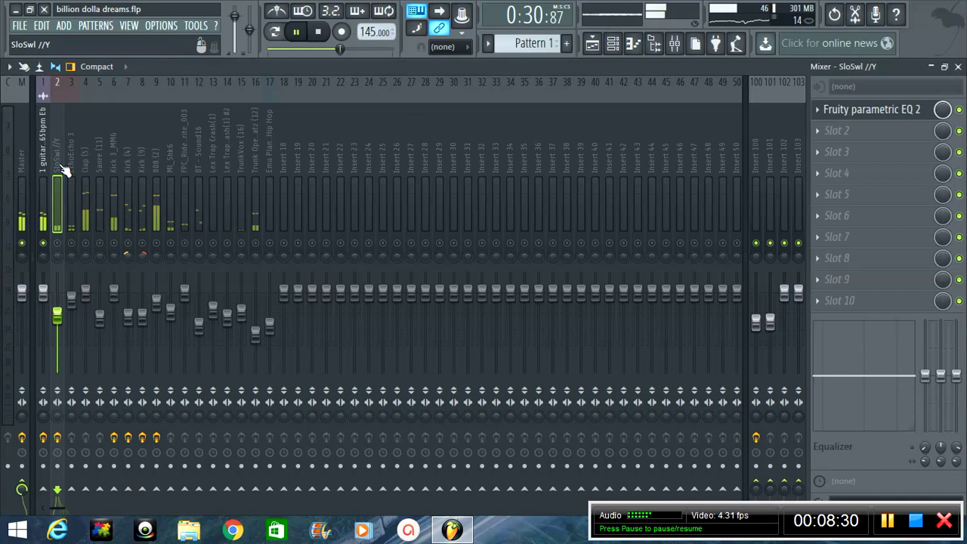
key(space)
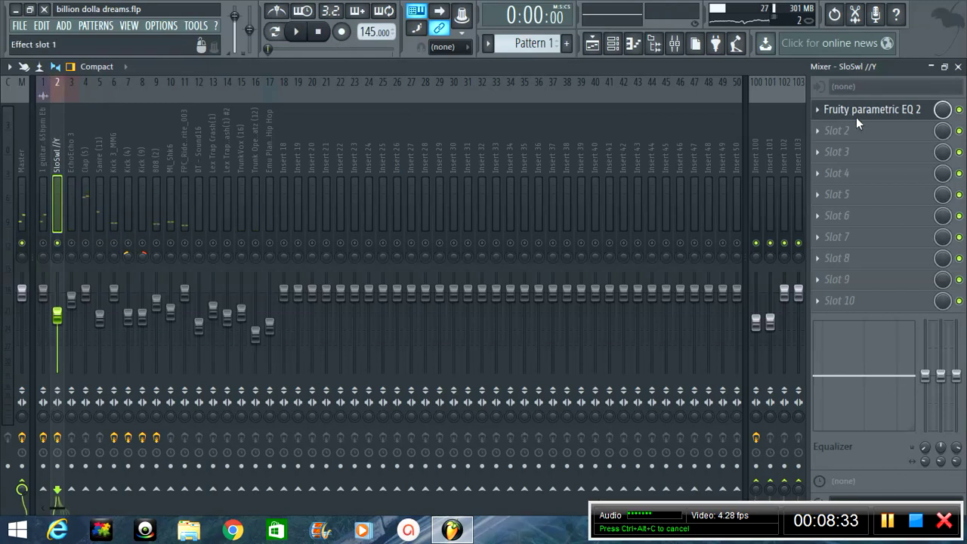
key(space)
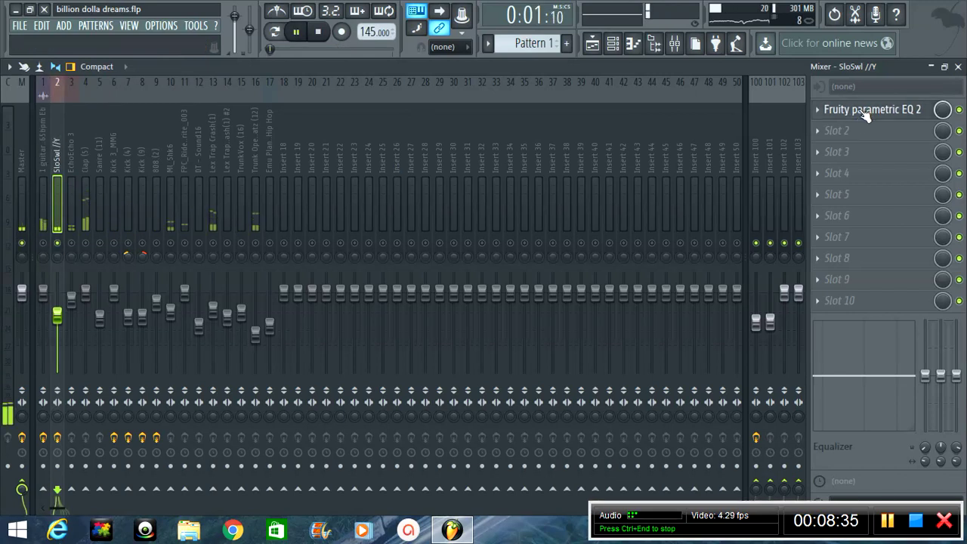
click(866, 112)
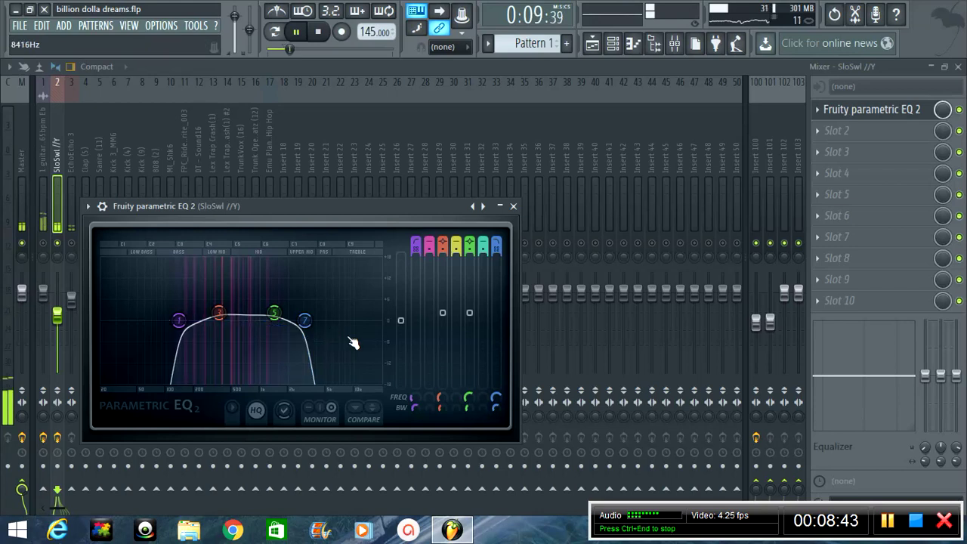
drag(354, 343, 414, 340)
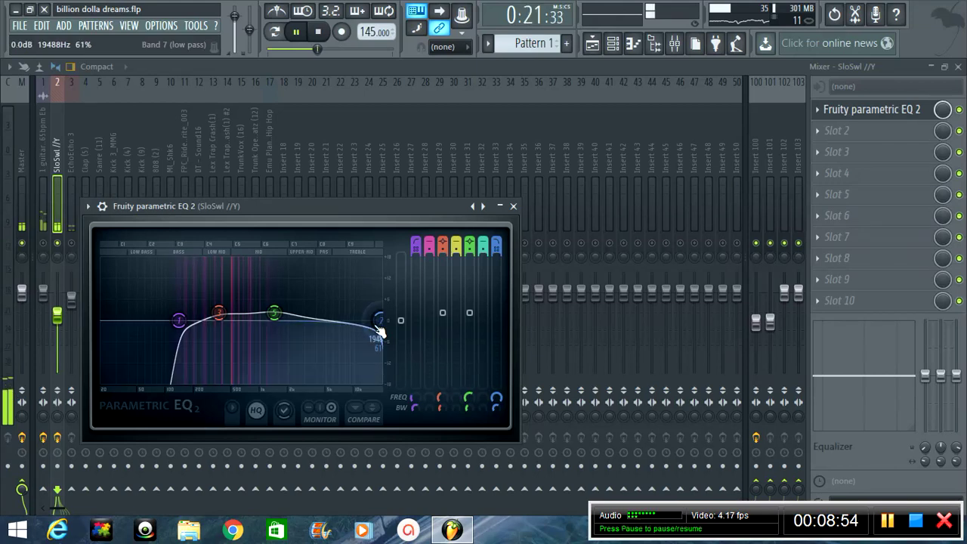
drag(379, 329, 276, 315)
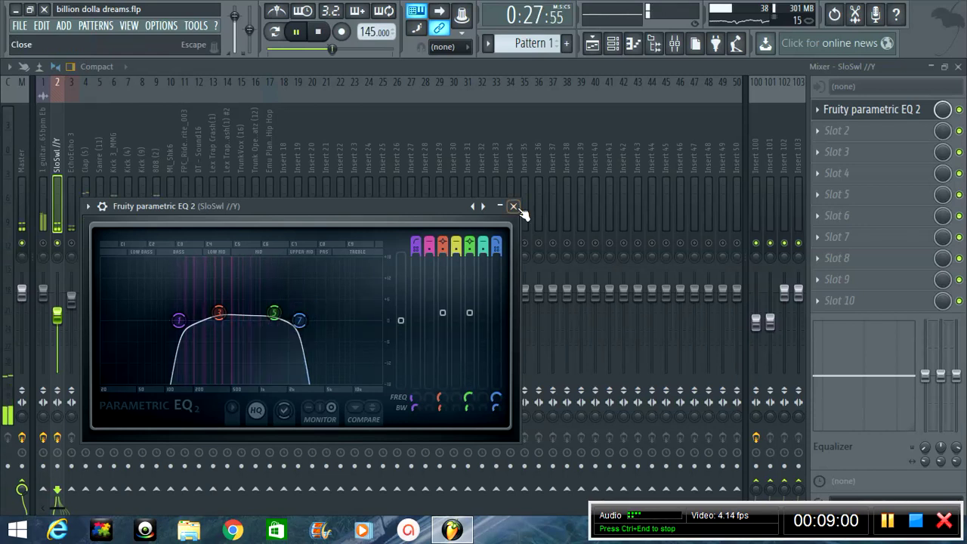
click(514, 206)
key(space)
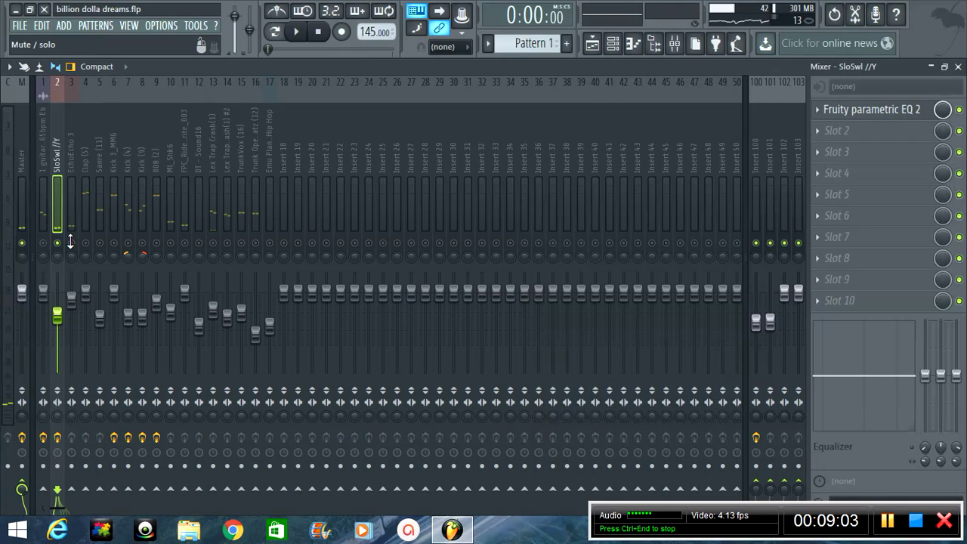
Step: Solo EchoEcho 3, start playback, and reset its equalizer band 1 and band 2 levels to neutral
right_click(70, 241)
click(71, 148)
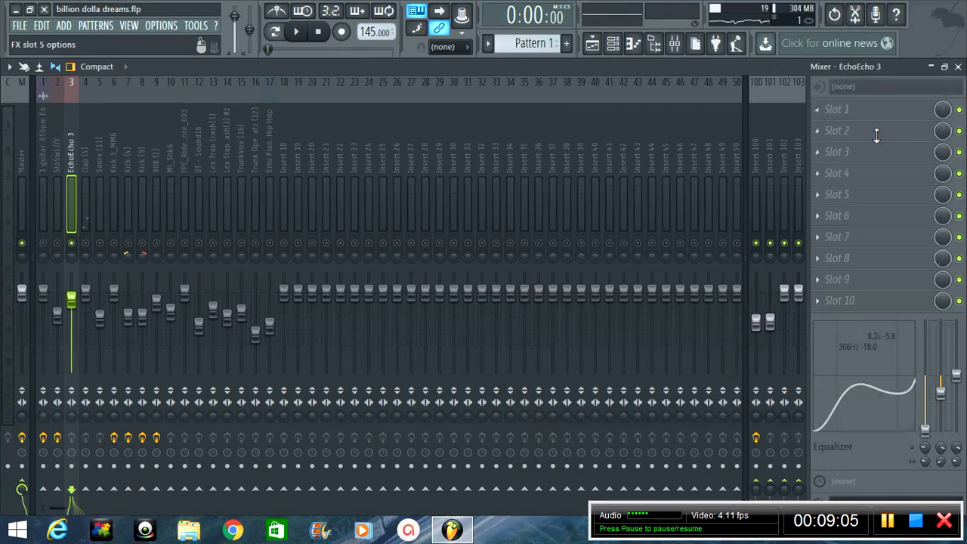
key(space)
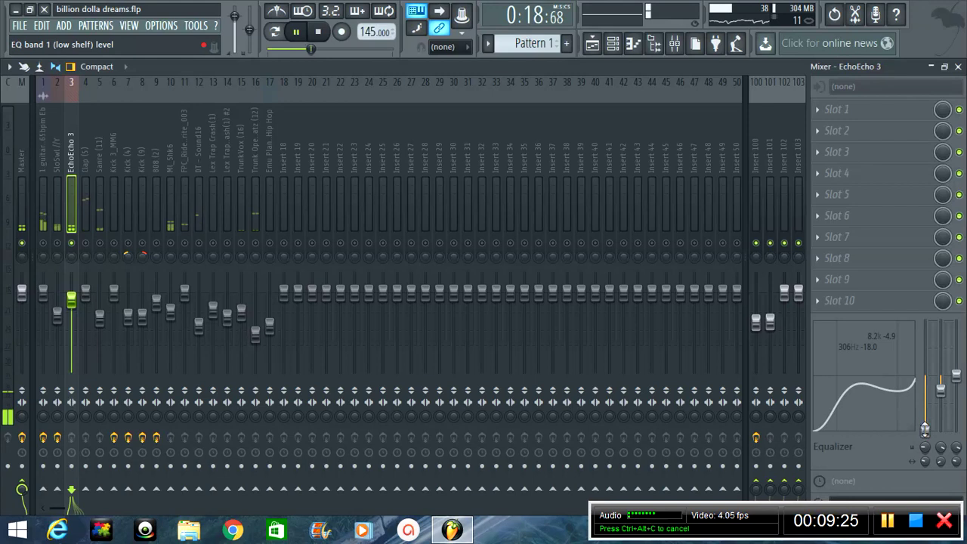
right_click(927, 428)
click(869, 307)
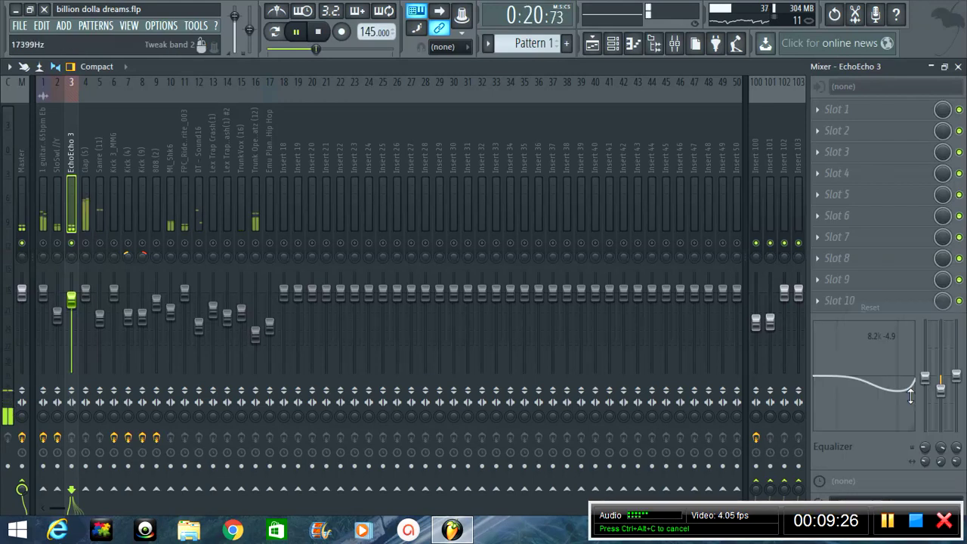
right_click(940, 388)
click(869, 310)
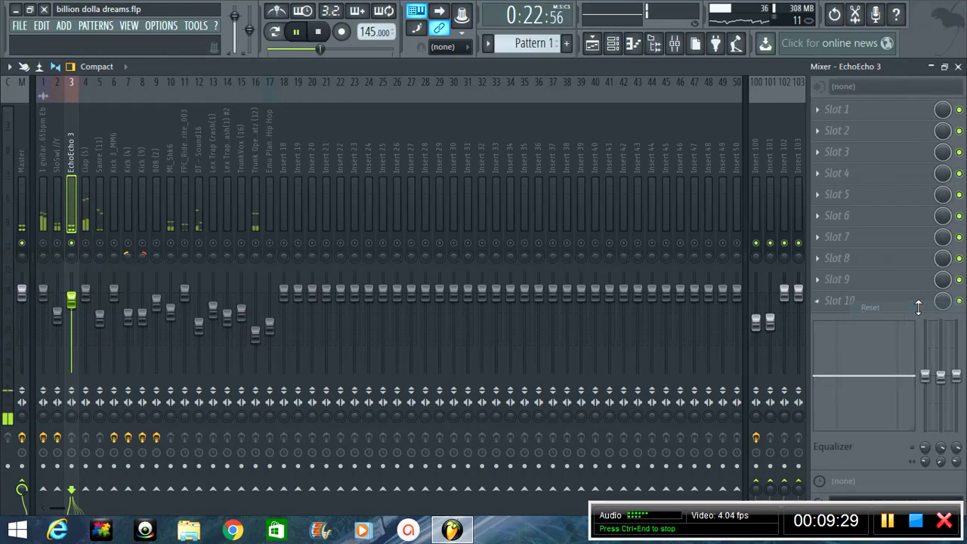
Step: Cut the low end below about 451 Hz and drop band 2 to about 2.9 kHz, slightly lower
drag(925, 382, 925, 429)
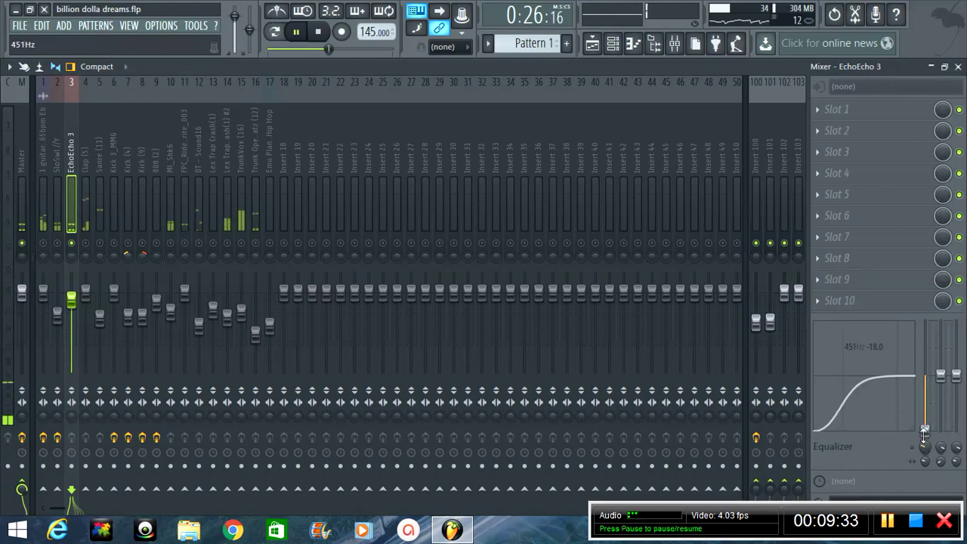
drag(941, 375, 943, 396)
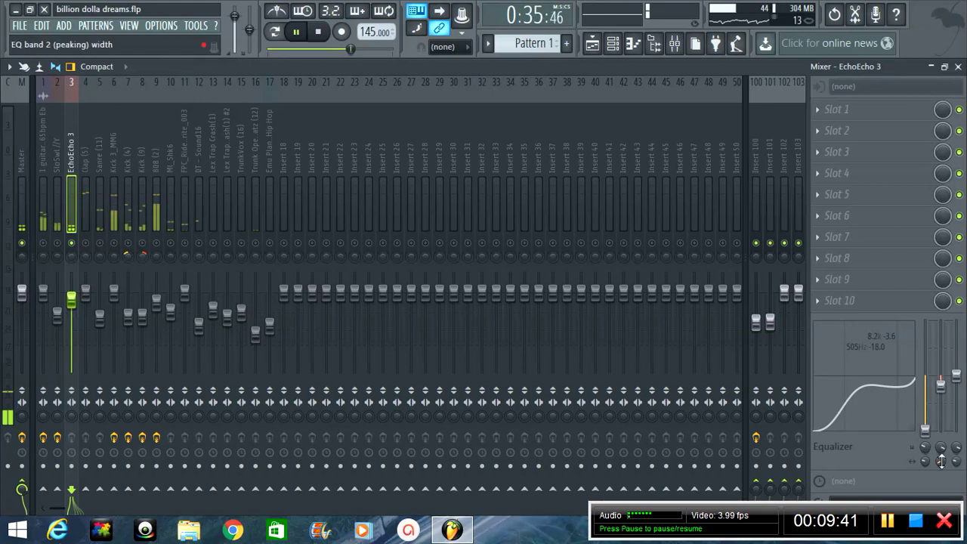
click(942, 450)
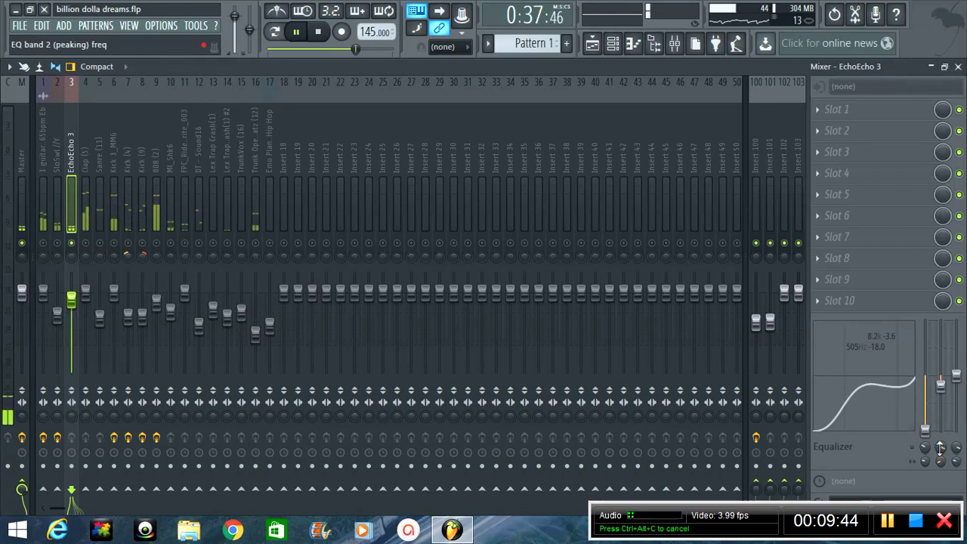
drag(941, 447, 931, 502)
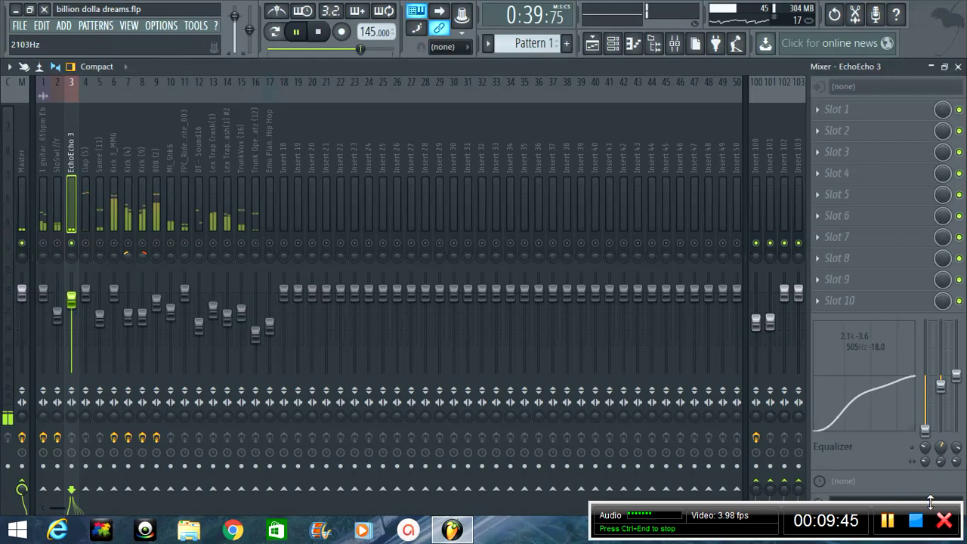
Step: Raise band 2 to about 5 kHz with a -4.4 dB cut, then open SloSwl //Y's parametric EQ
right_click(941, 447)
key(Escape)
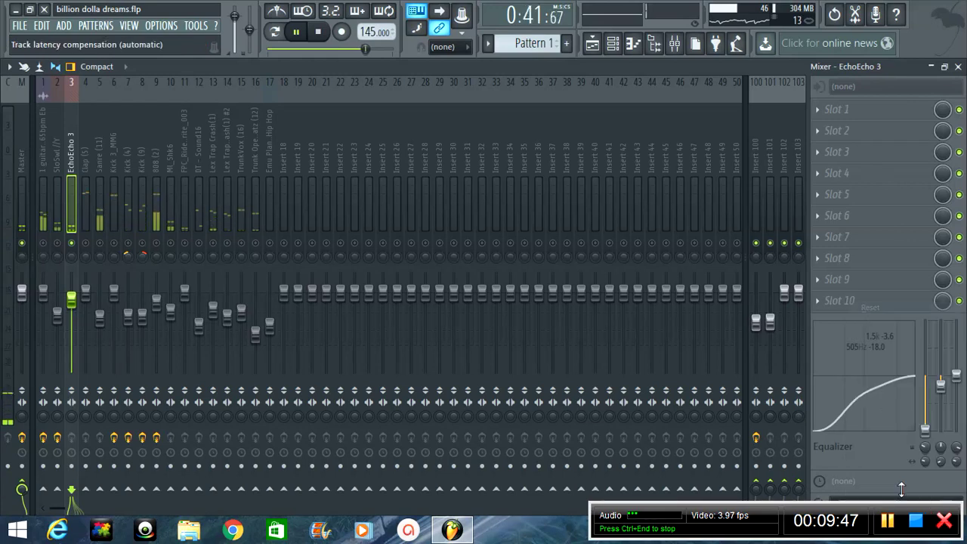
click(940, 445)
drag(940, 444, 940, 383)
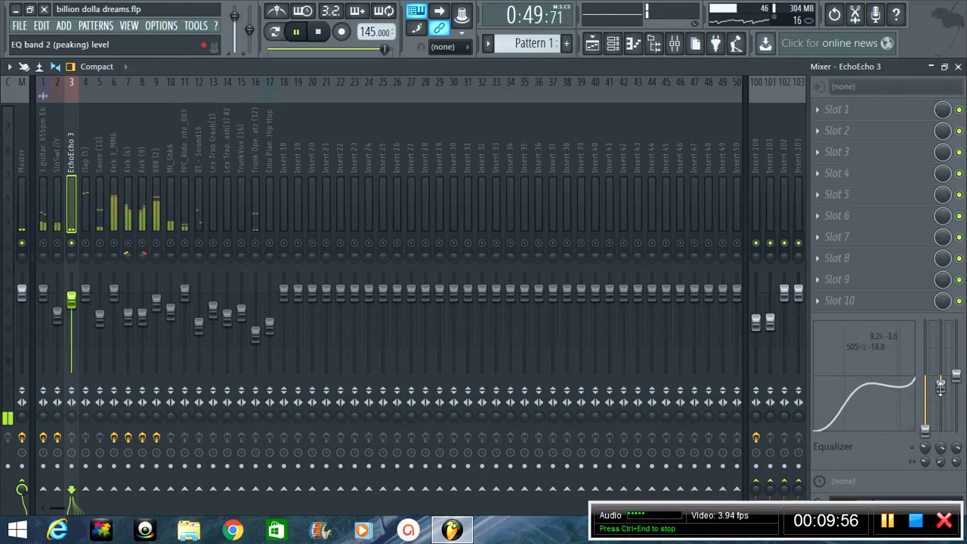
drag(940, 382, 940, 391)
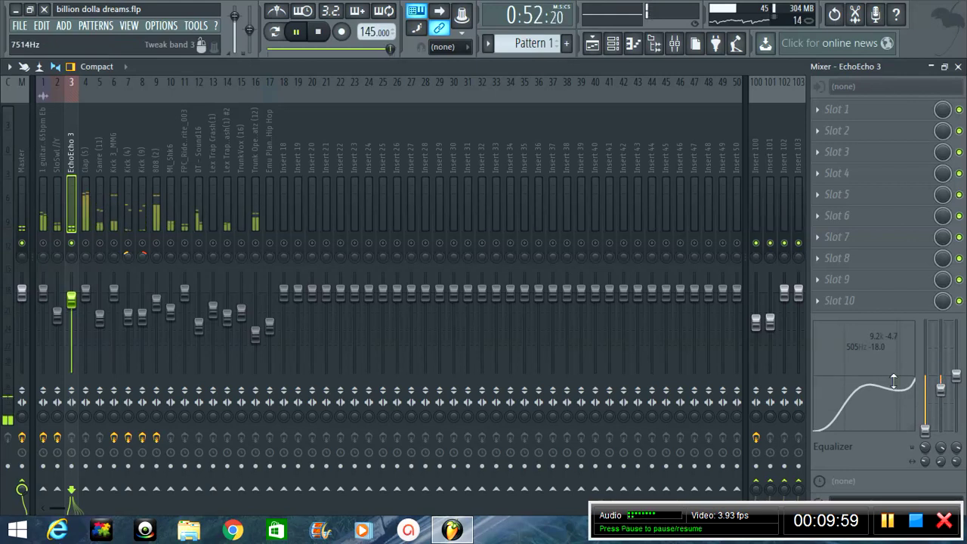
key(Left)
click(867, 114)
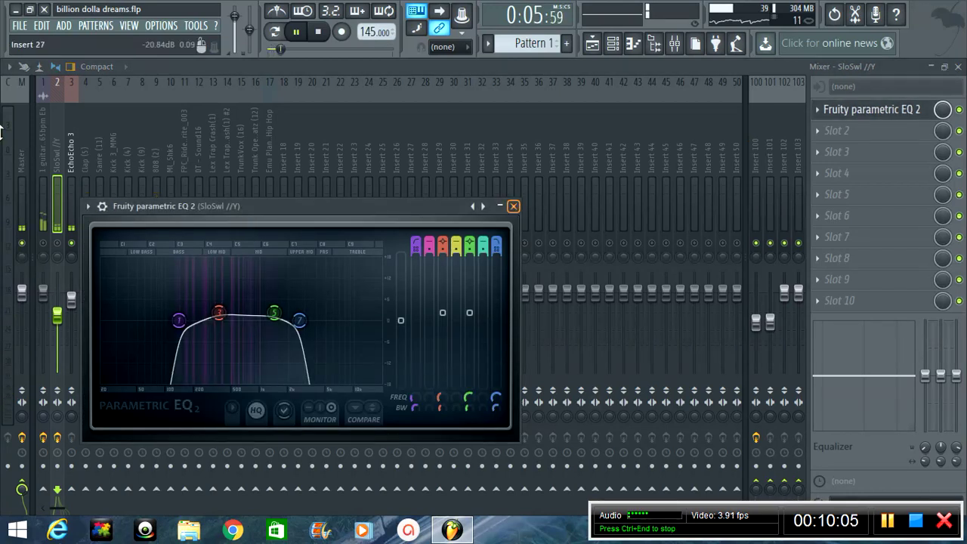
Step: Load Fruity parametric EQ 2 onto EchoEcho 3, shift band 6 to about 2752 Hz, and lower the high band to about 8.5 kHz
key(Right)
click(831, 110)
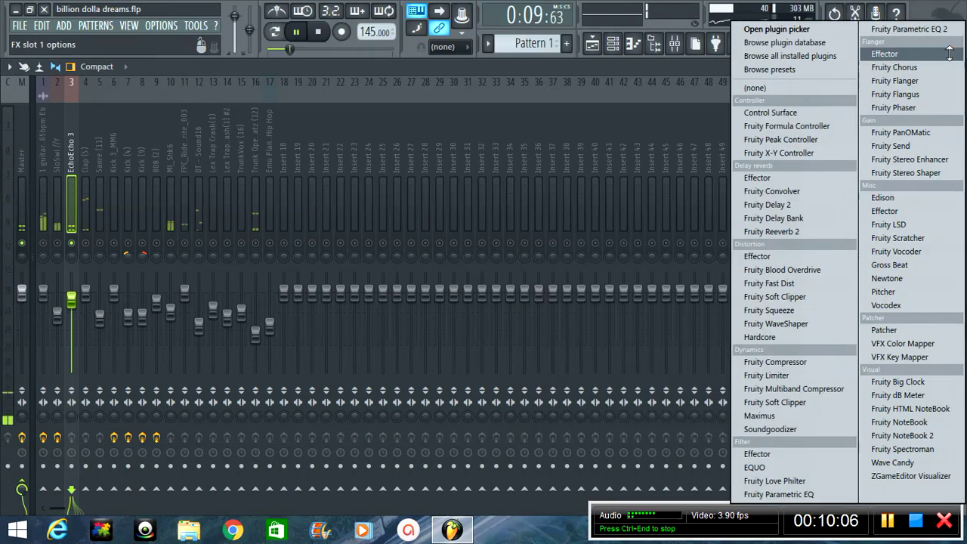
click(909, 29)
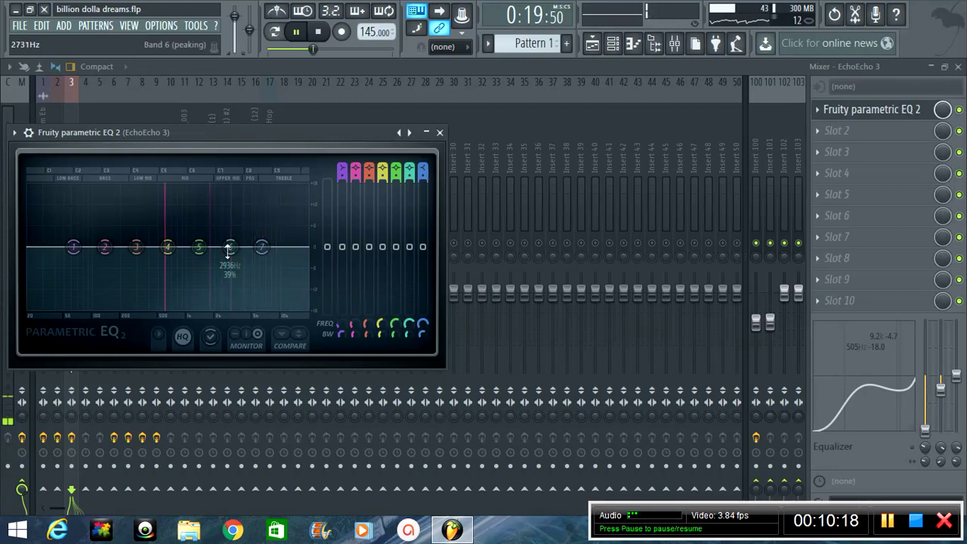
drag(227, 251, 229, 247)
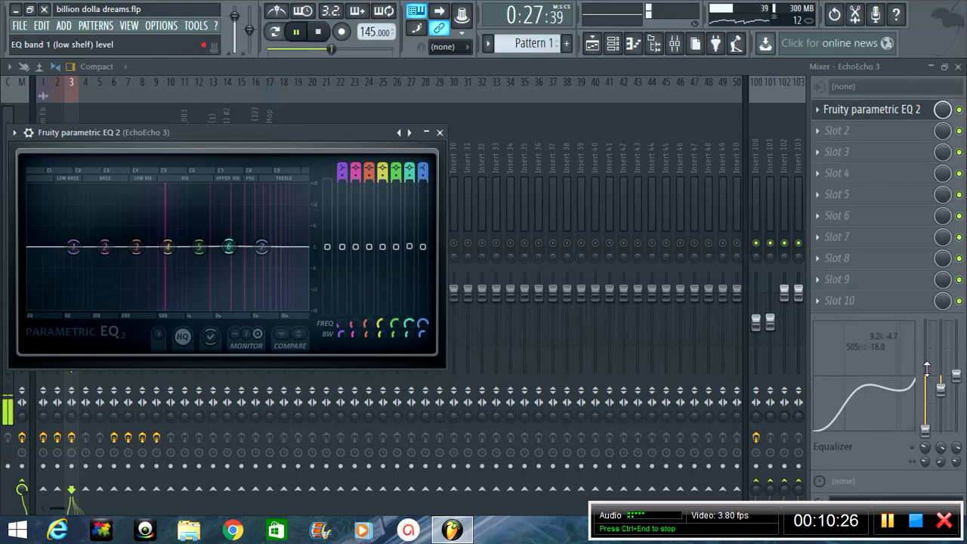
drag(941, 446, 940, 442)
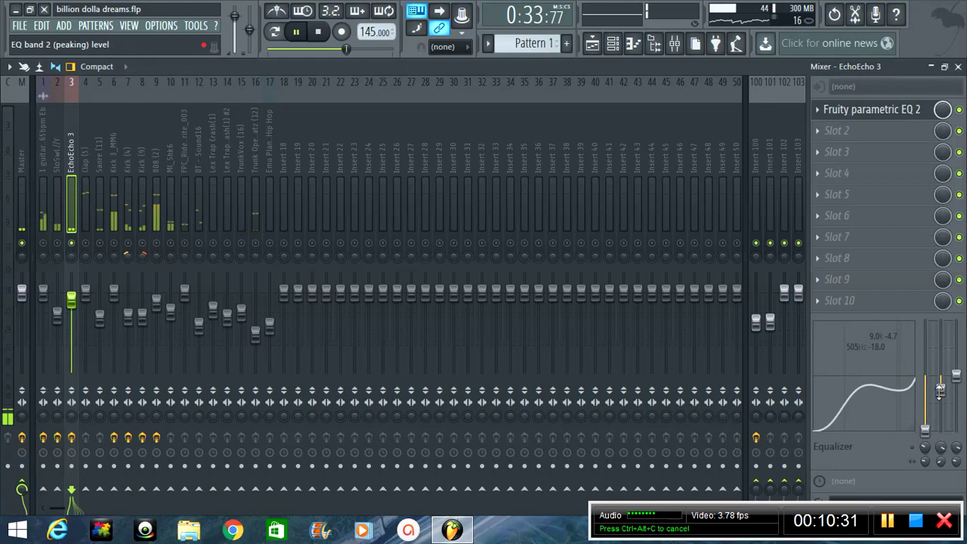
Step: Remove the parametric EQ from EchoEcho 3's first slot via Replace > (none)
click(818, 110)
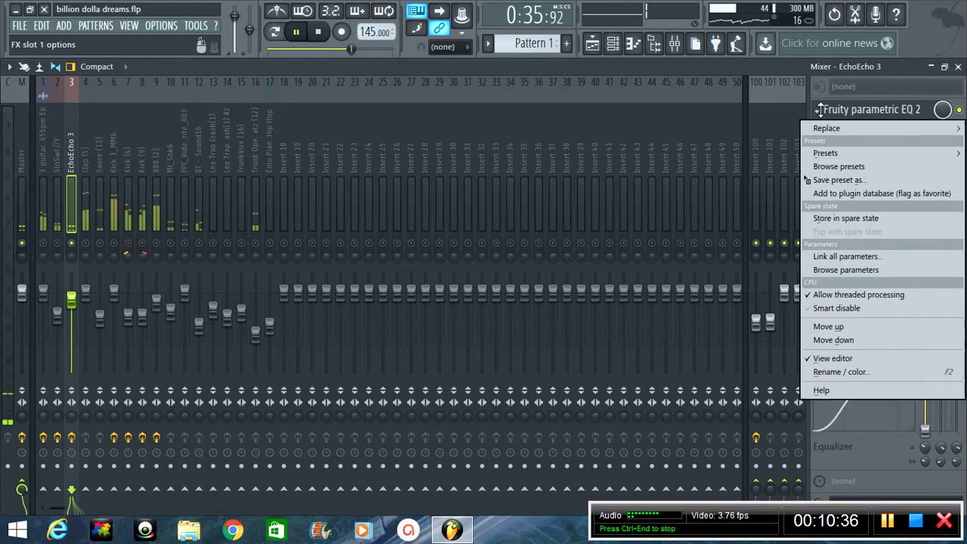
mouse_move(827, 128)
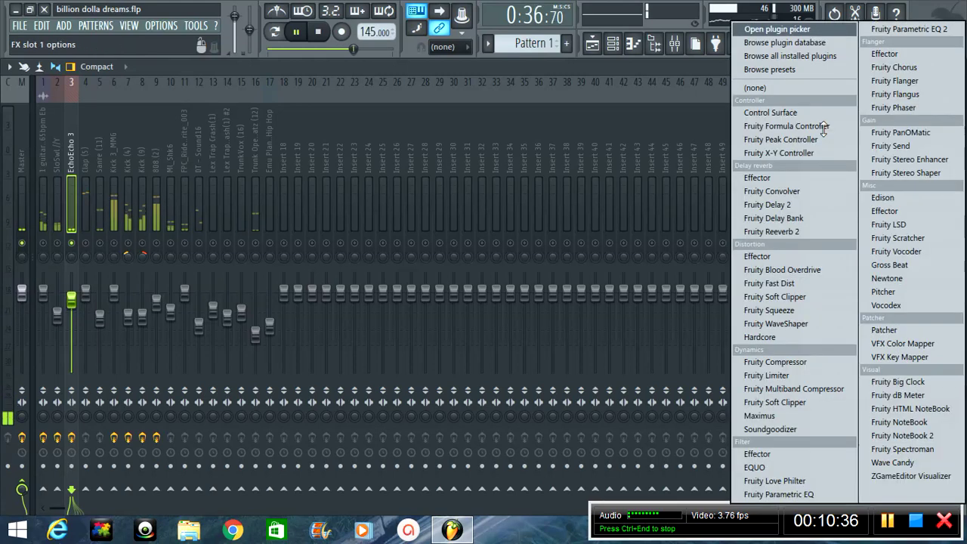
click(773, 89)
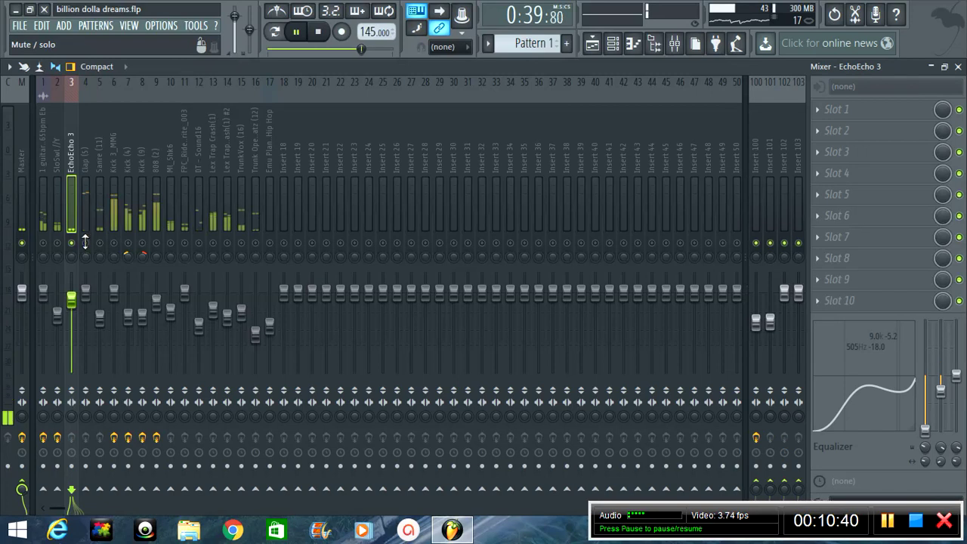
Step: Move Clap (5)'s high dip toward 5 kHz at -5.0 dB and raise its low cut to about 392 Hz
click(85, 242)
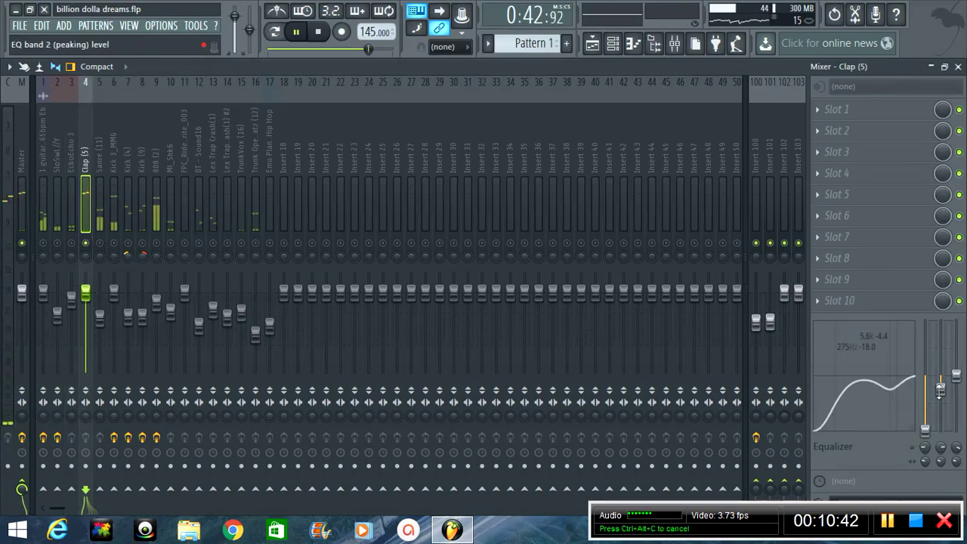
drag(940, 389, 940, 391)
drag(942, 445, 941, 447)
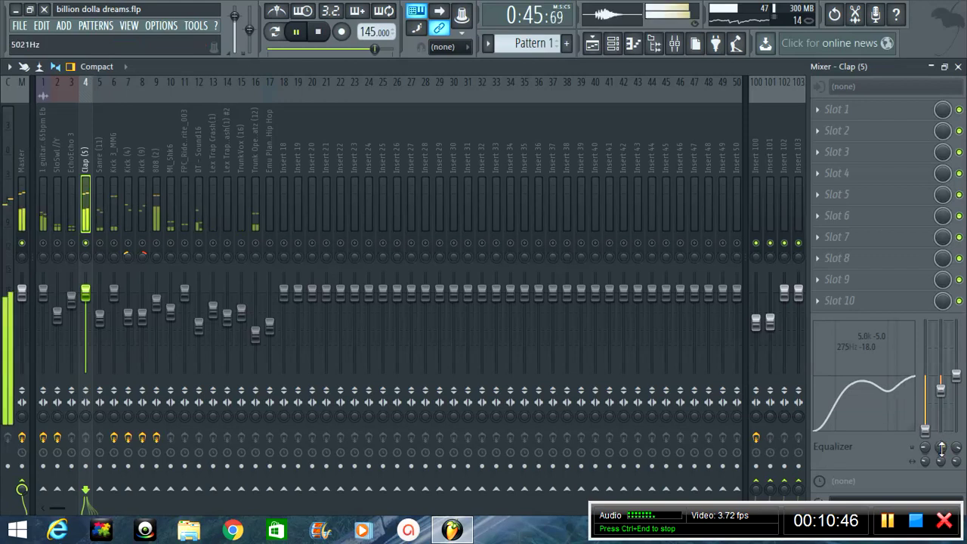
scroll(942, 448, up, 2)
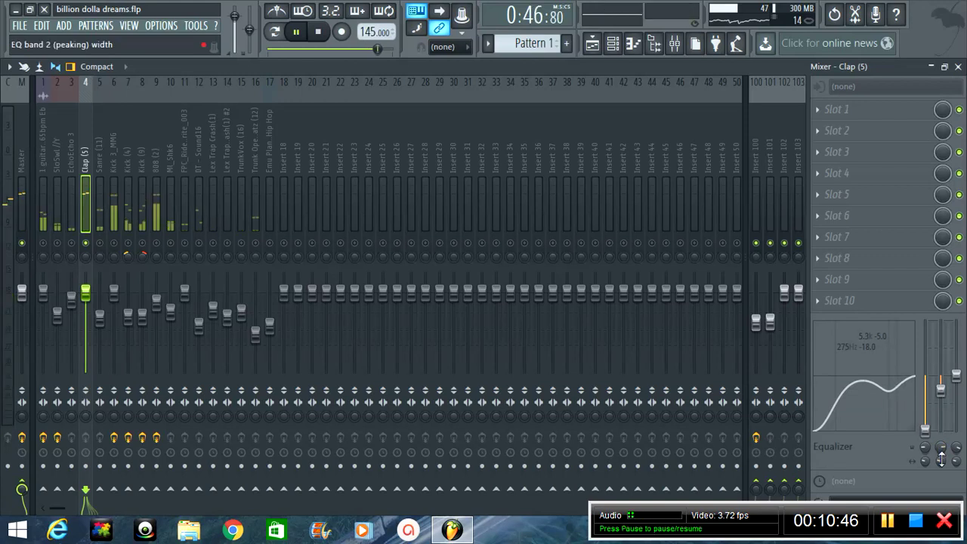
drag(925, 447, 925, 433)
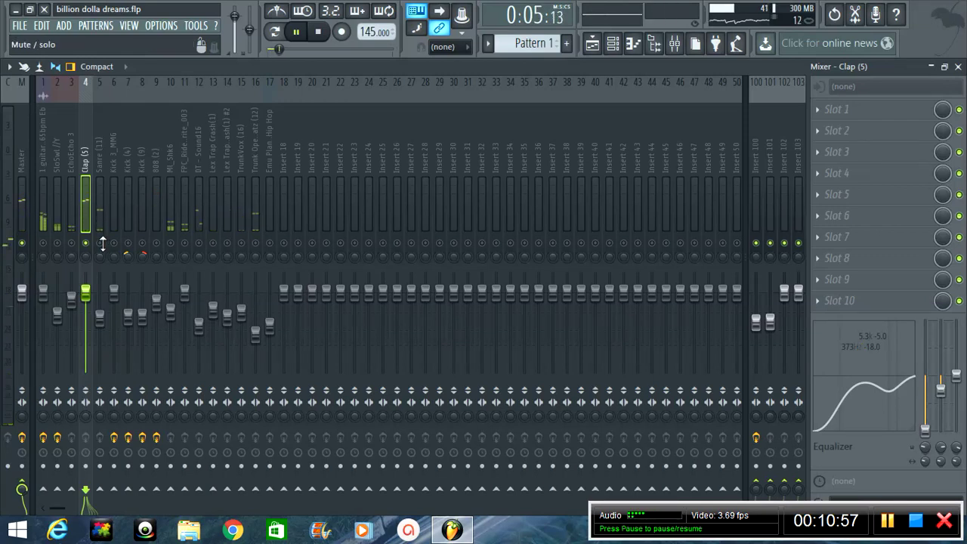
click(99, 91)
Step: Carve a snare dip near 5.9 kHz at about -3 dB, then select the Kick 3_MMG insert
drag(890, 412, 886, 389)
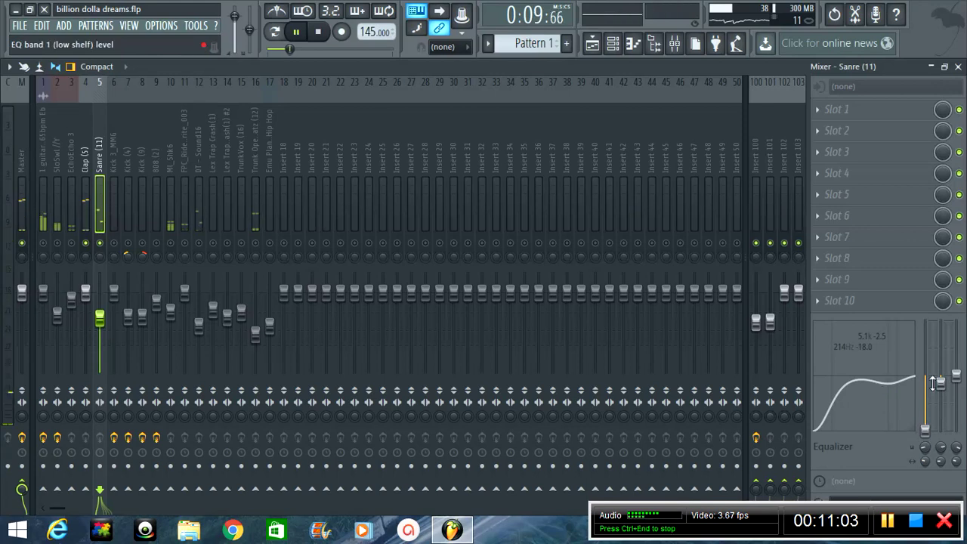
drag(935, 384, 940, 386)
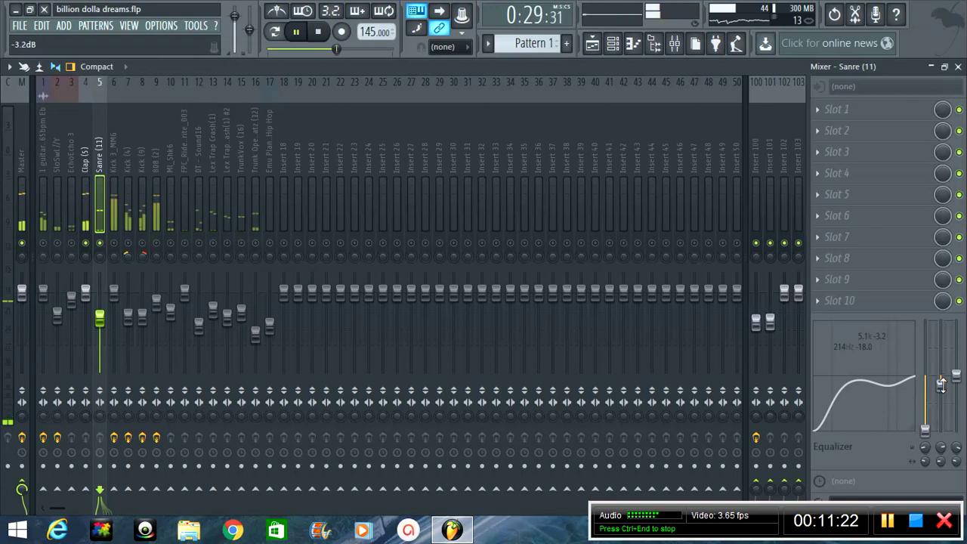
click(114, 157)
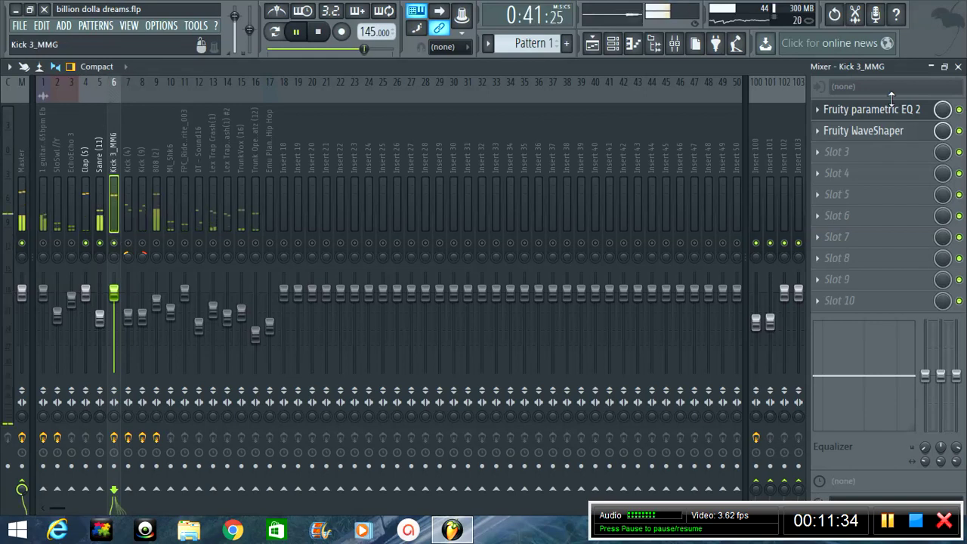
Step: Open Kick 3_MMG's Fruity Parametric EQ 2 in the mixer and lower its high-pass band to 23 Hz
click(612, 43)
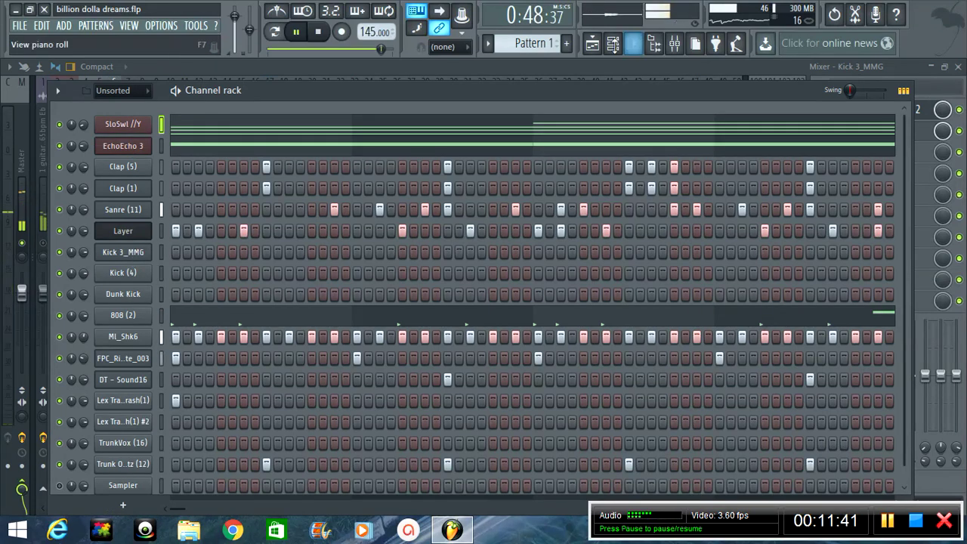
key(F9)
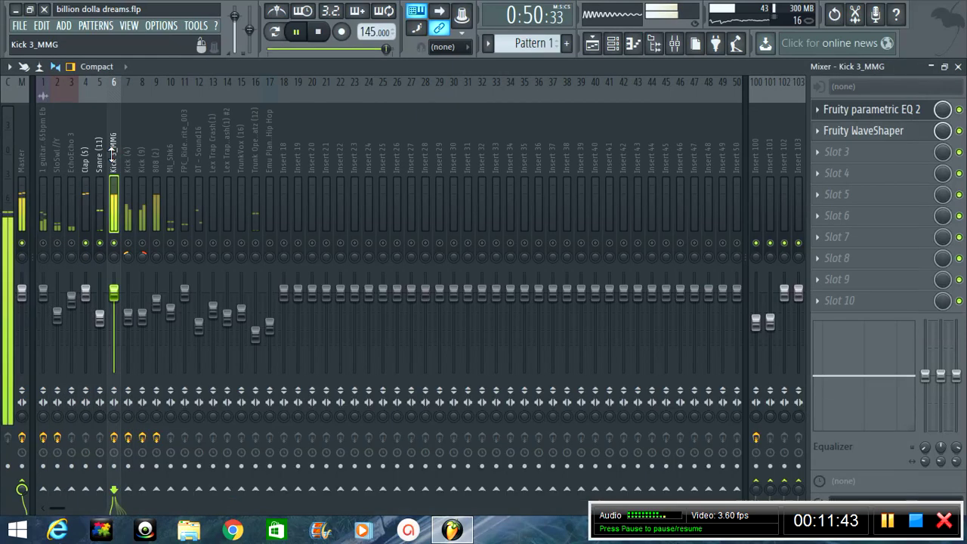
click(857, 112)
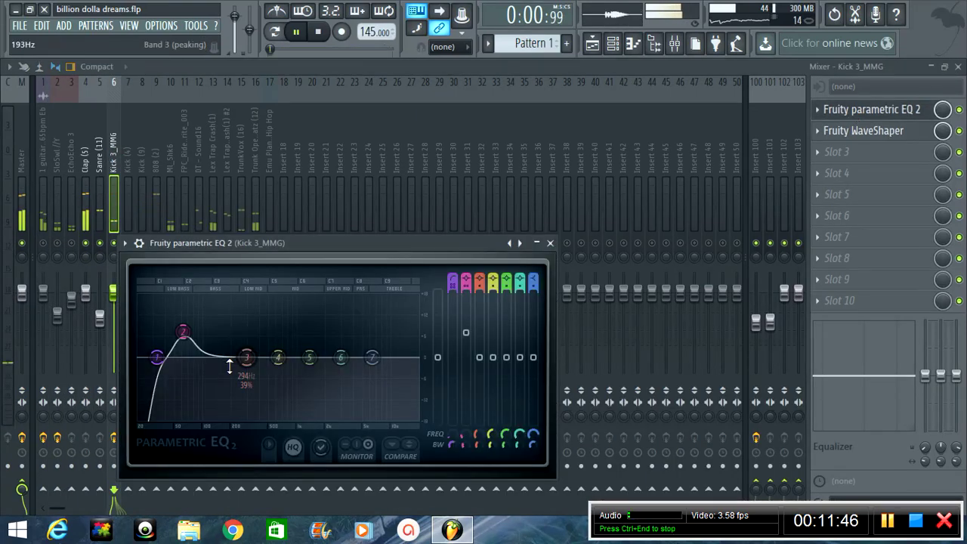
drag(155, 366, 145, 355)
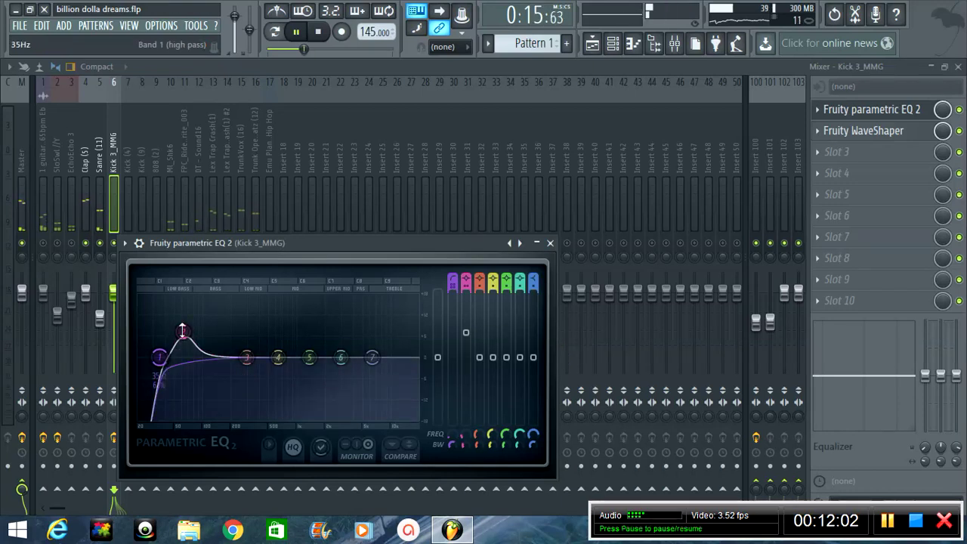
Step: Switch to song mode and nudge the kick's low boost up to 67 Hz
click(275, 33)
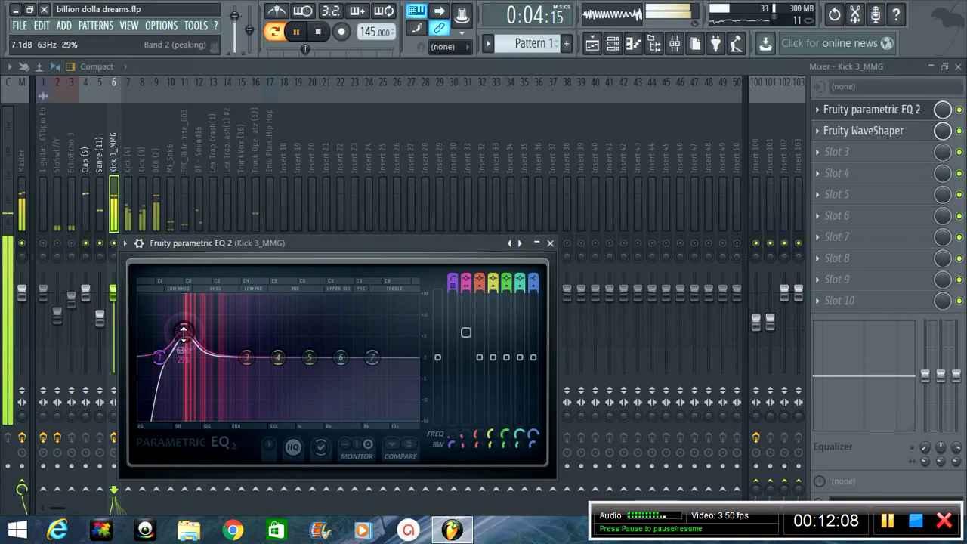
drag(183, 333, 185, 330)
scroll(186, 333, up, 3)
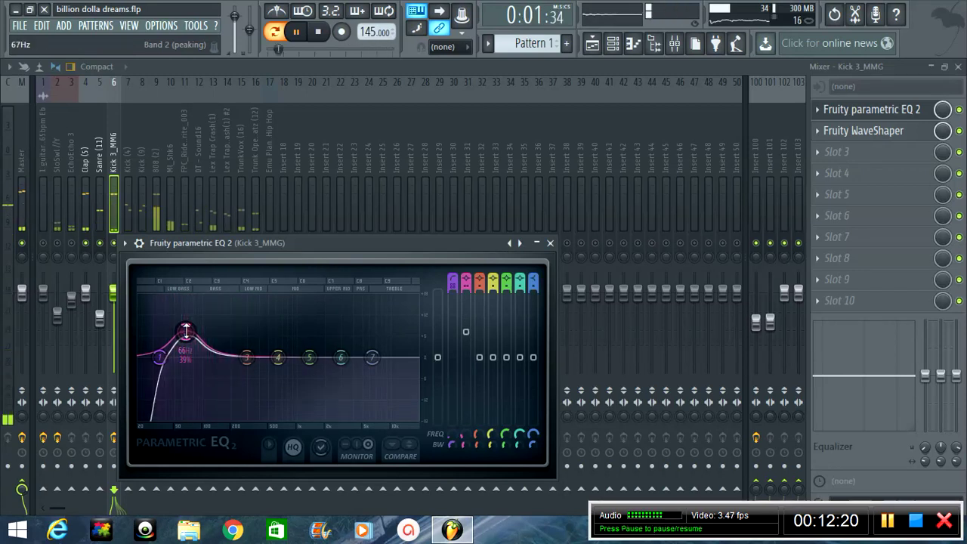
drag(185, 330, 185, 330)
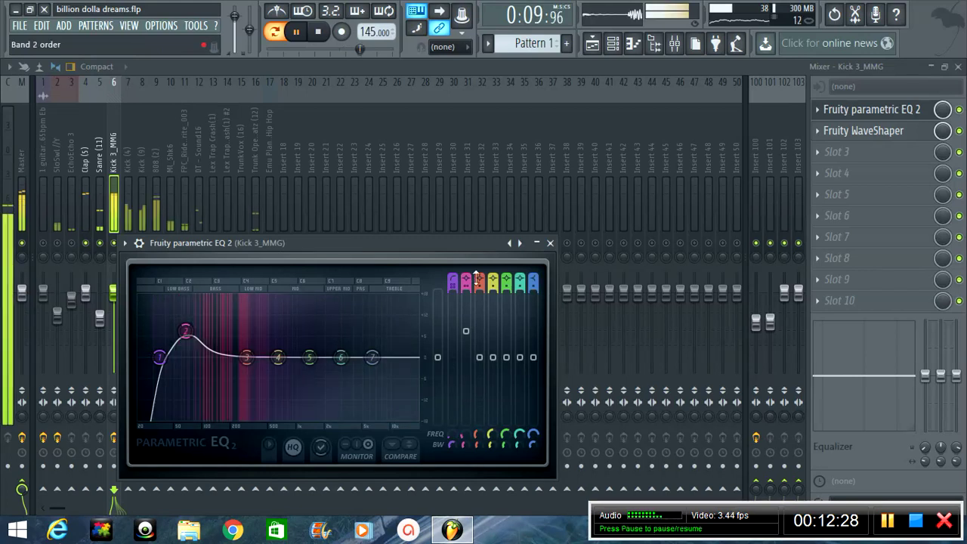
Step: Disable EQ bands 3 through 6, set the band 7 low-pass as a high-end roll-off, and close the EQ
drag(479, 357, 490, 392)
drag(493, 356, 506, 393)
mouse_move(517, 280)
mouse_down()
mouse_move(517, 302)
mouse_move(535, 285)
mouse_up()
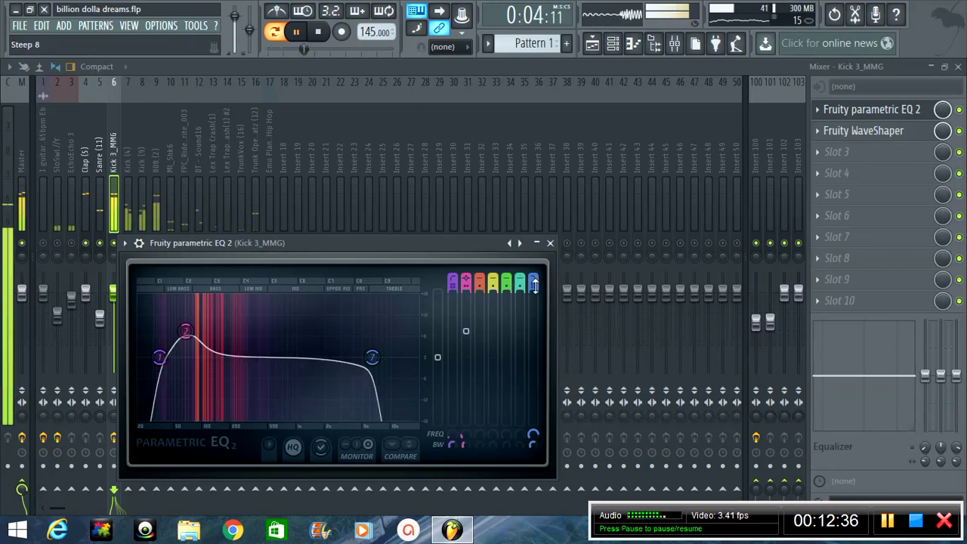
drag(371, 357, 227, 358)
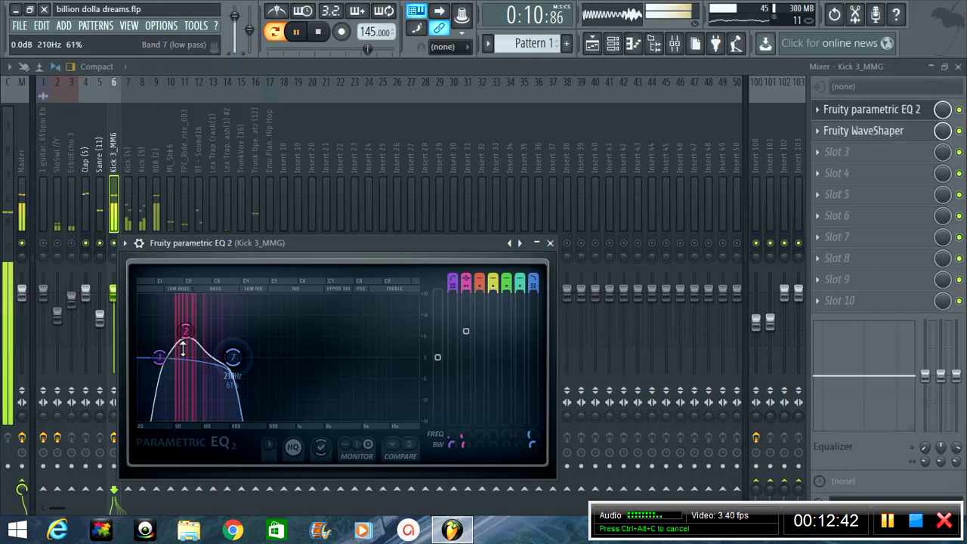
drag(233, 357, 342, 331)
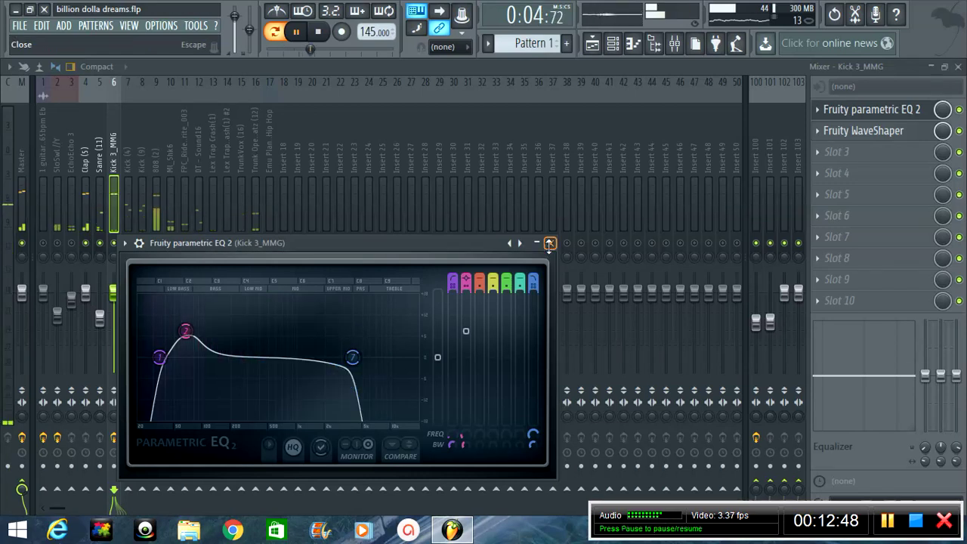
click(549, 244)
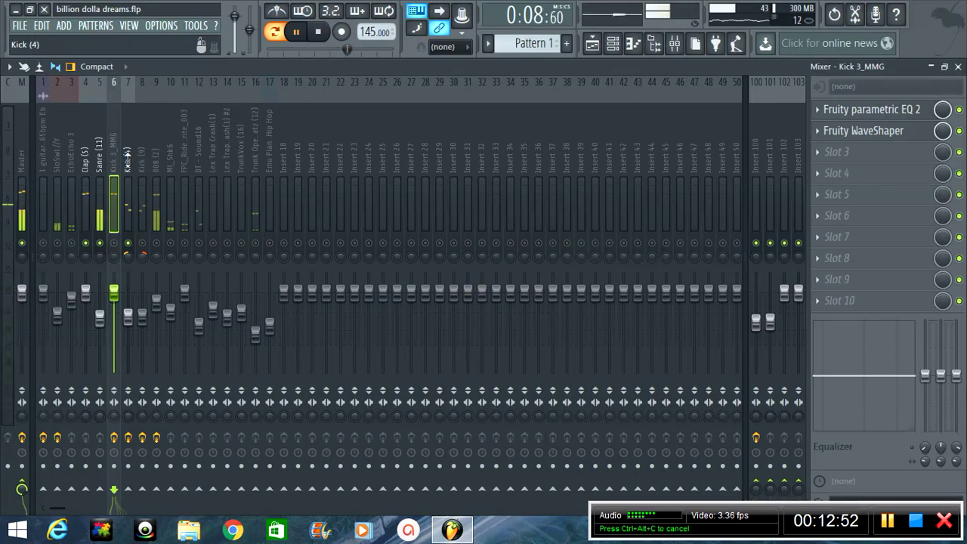
Step: Lower Kick (4)'s EQ low-pass to about 354 Hz, close it, and select the Kick (9) insert
click(127, 189)
click(869, 109)
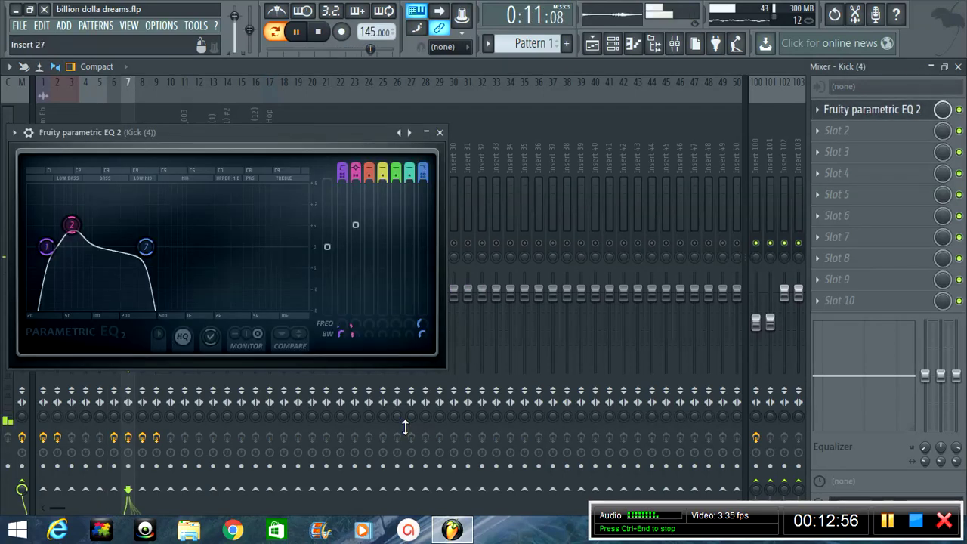
drag(148, 249, 117, 222)
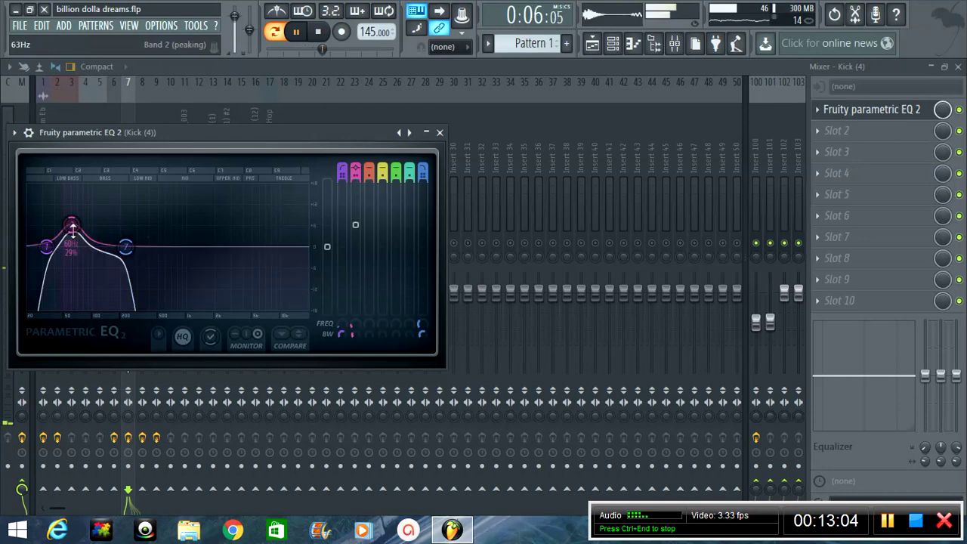
click(439, 133)
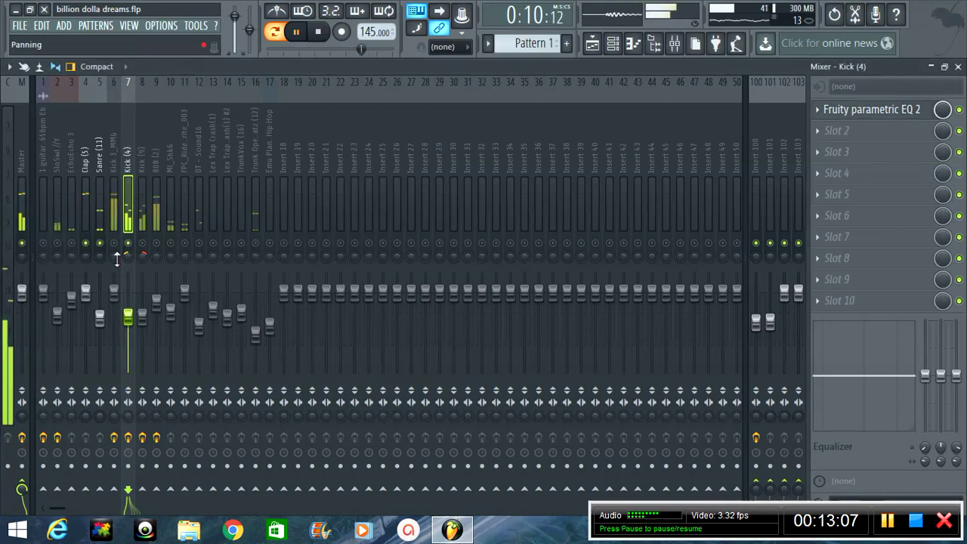
click(142, 173)
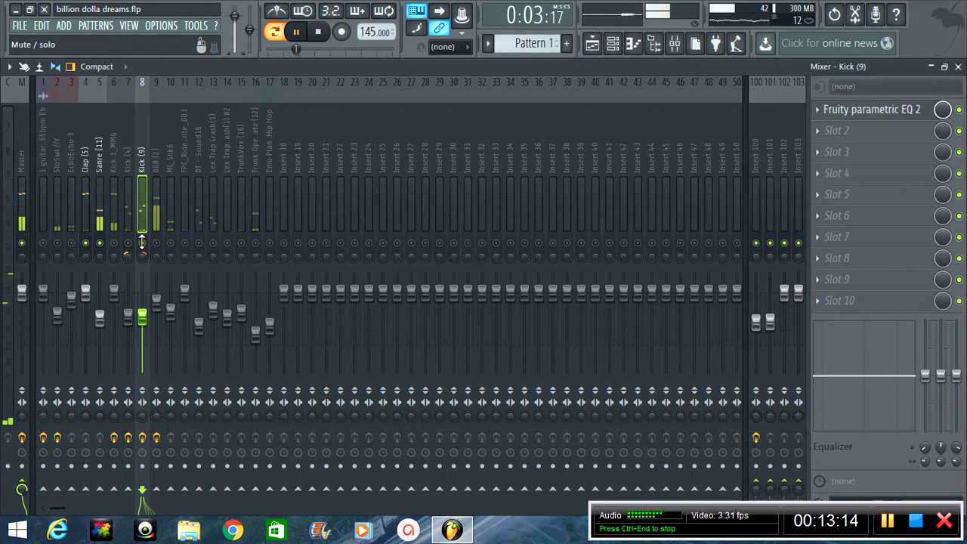
click(868, 110)
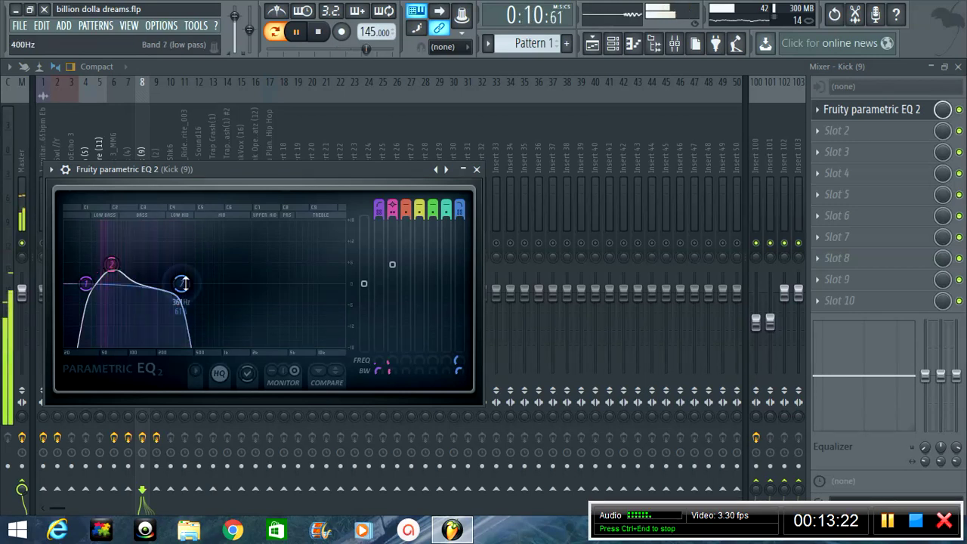
key(Escape)
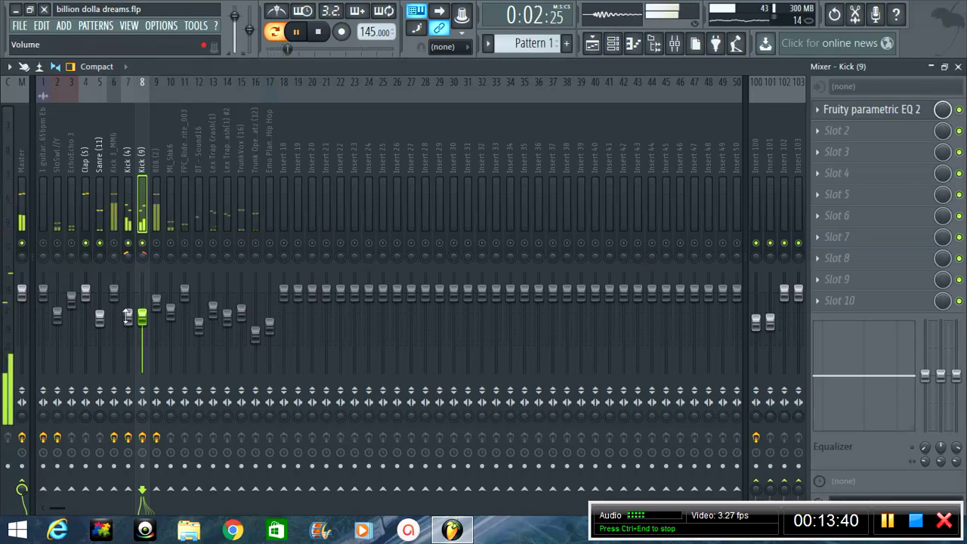
Step: Unmute insert 6 (Kick 3_MMG) and select its strip to show the EQ and WaveShaper chain
click(127, 168)
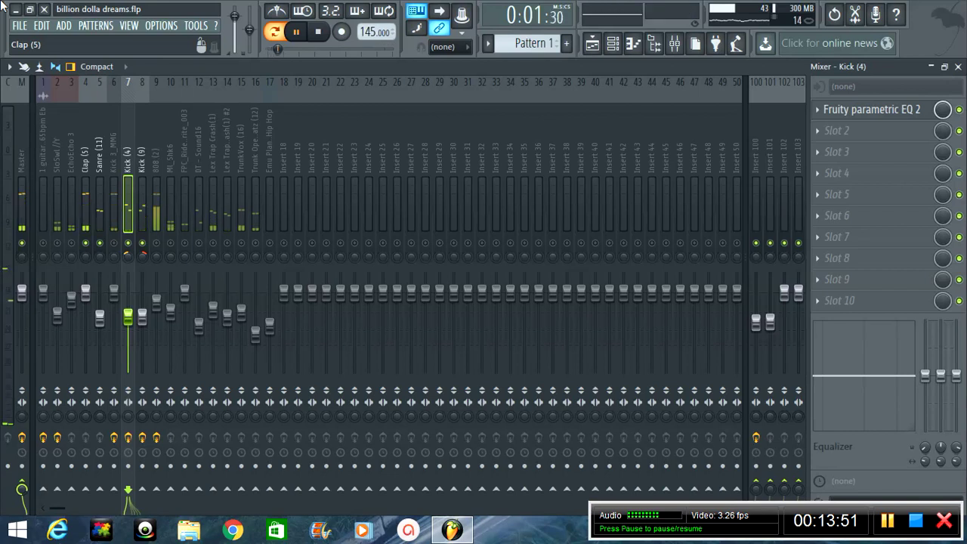
click(114, 243)
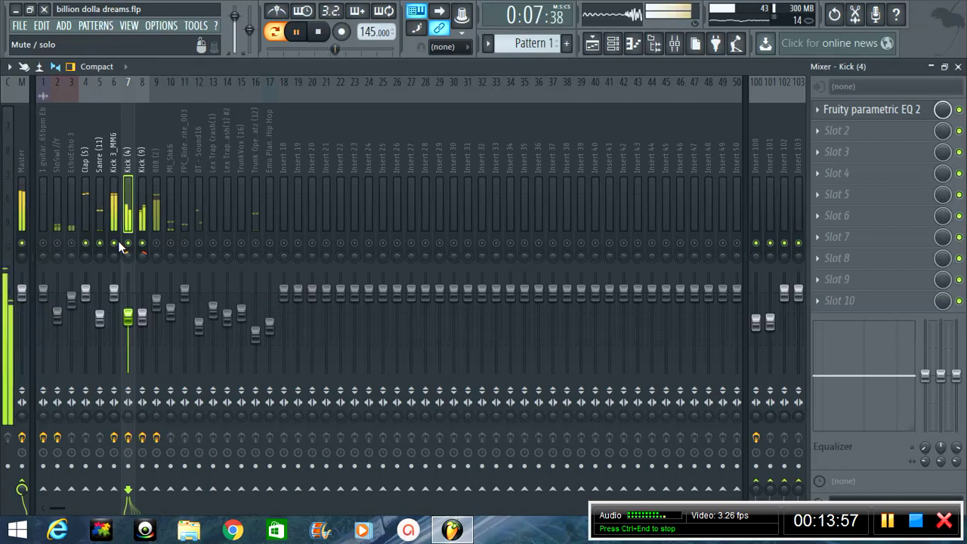
click(113, 148)
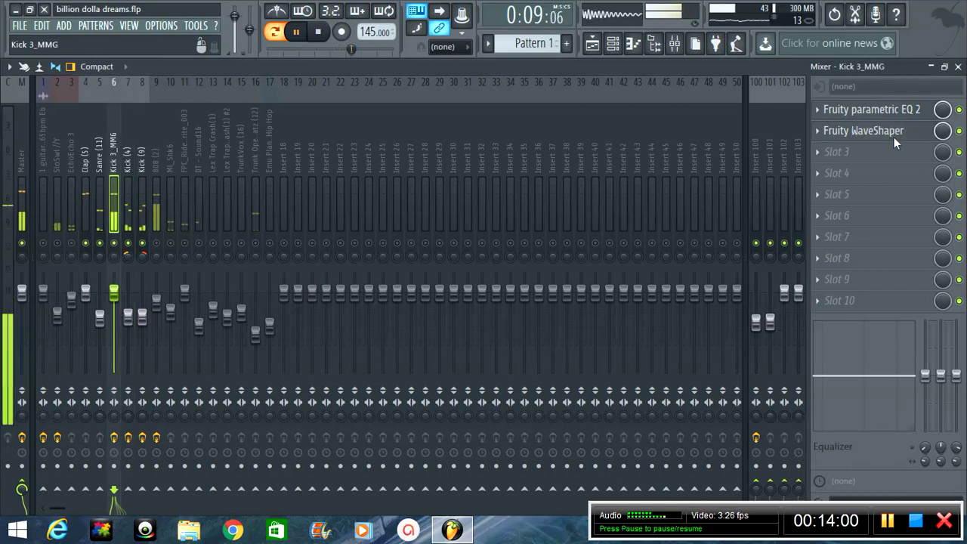
Step: Set Kick 3_MMG's WaveShaper curve to 13.44% tension, close it, and select the 808 (2) insert
click(891, 119)
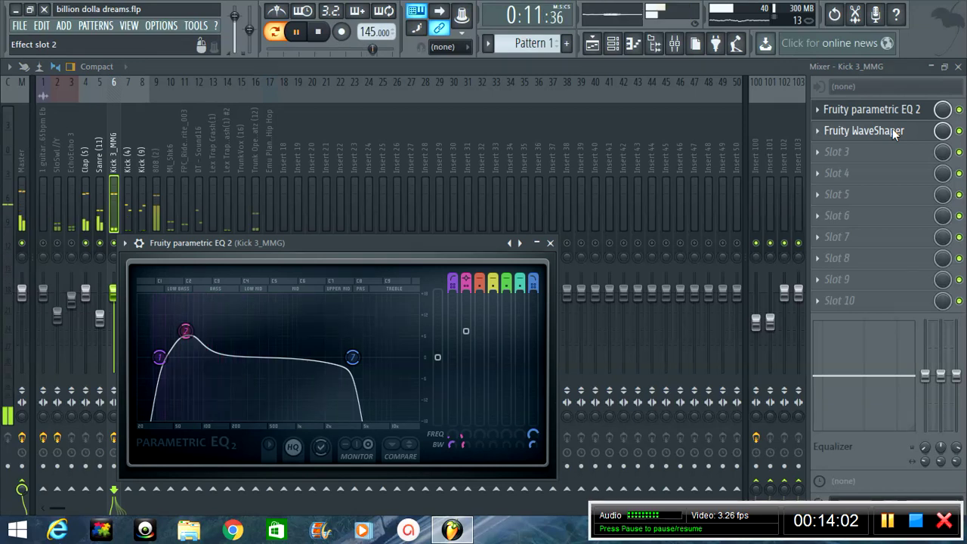
click(892, 130)
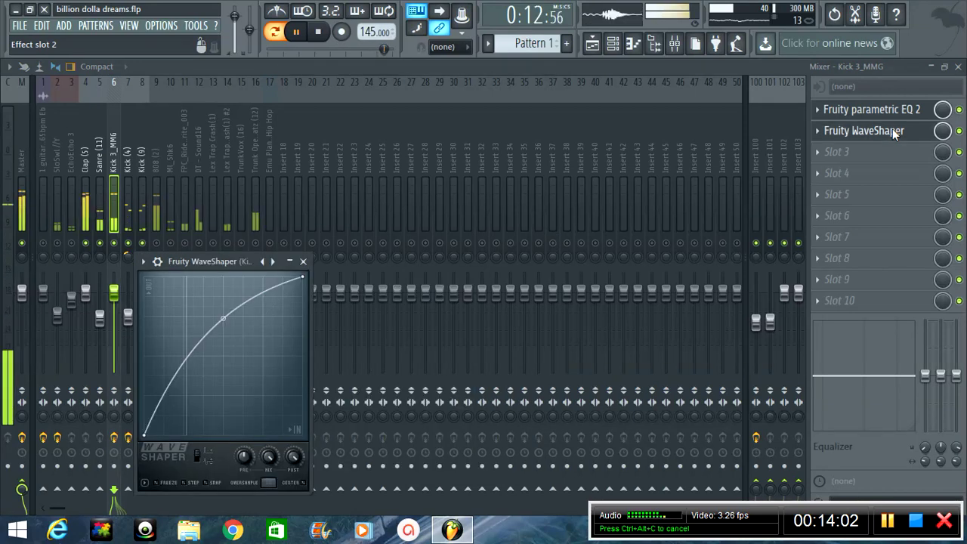
drag(216, 262, 396, 130)
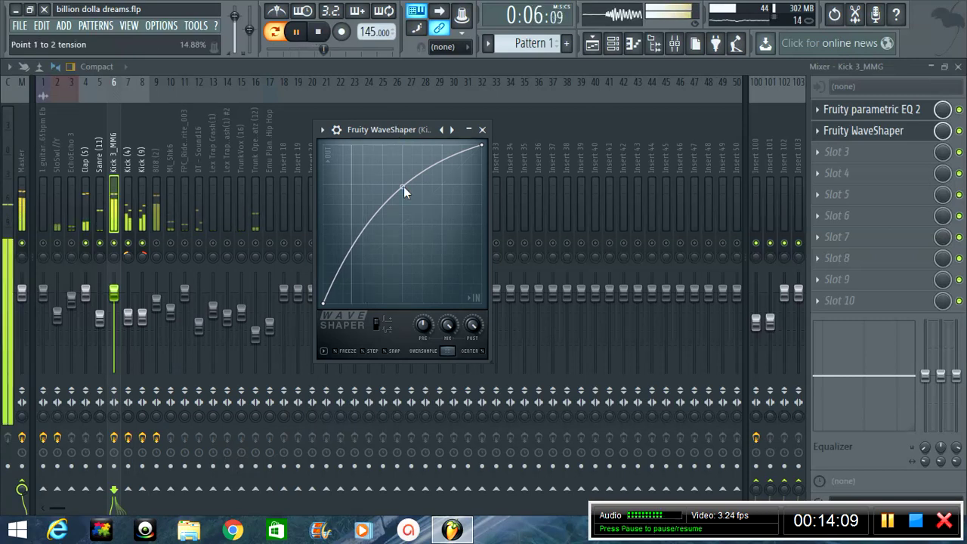
drag(409, 190, 404, 190)
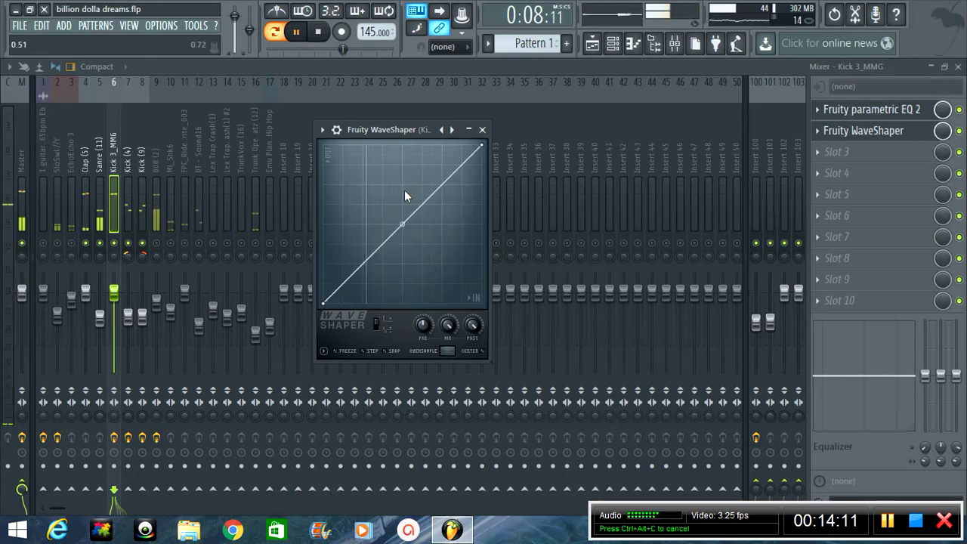
drag(403, 225, 400, 199)
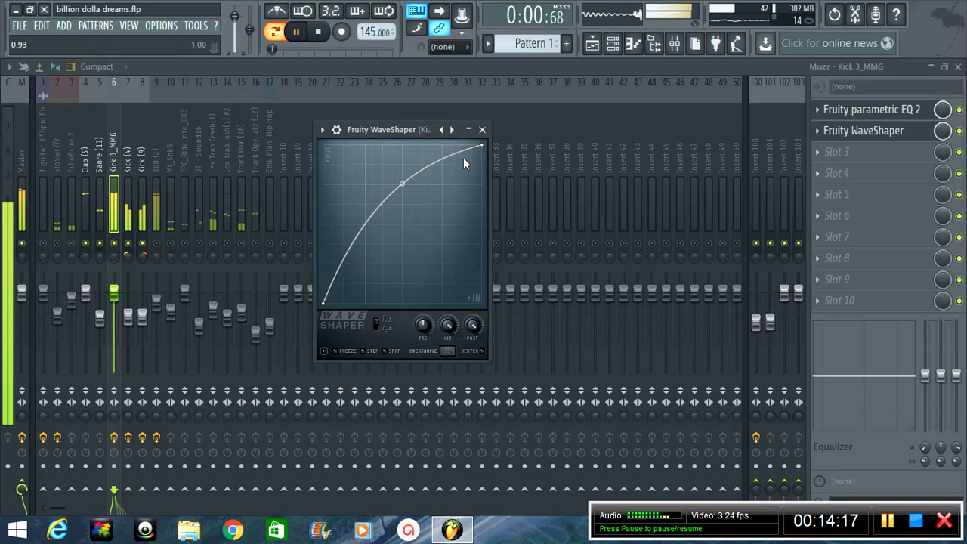
click(482, 129)
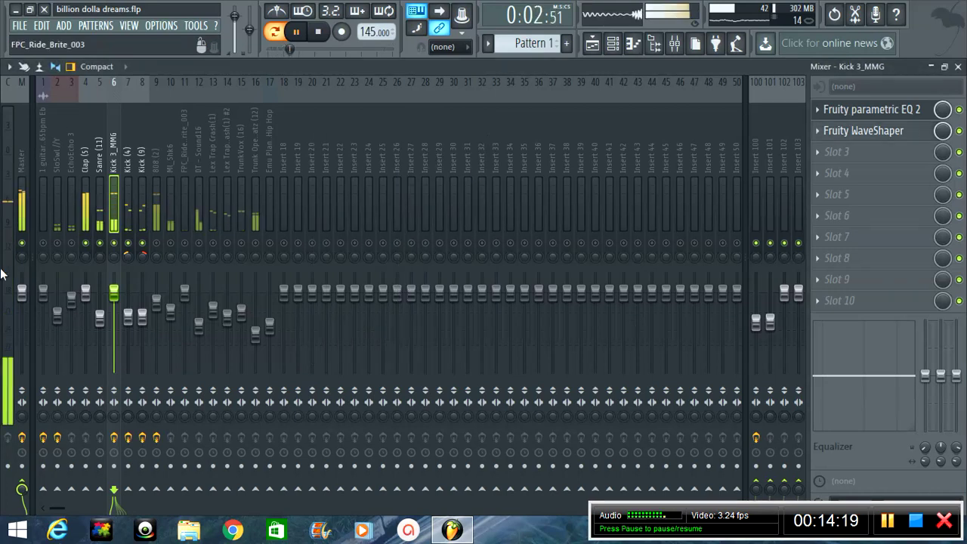
click(157, 156)
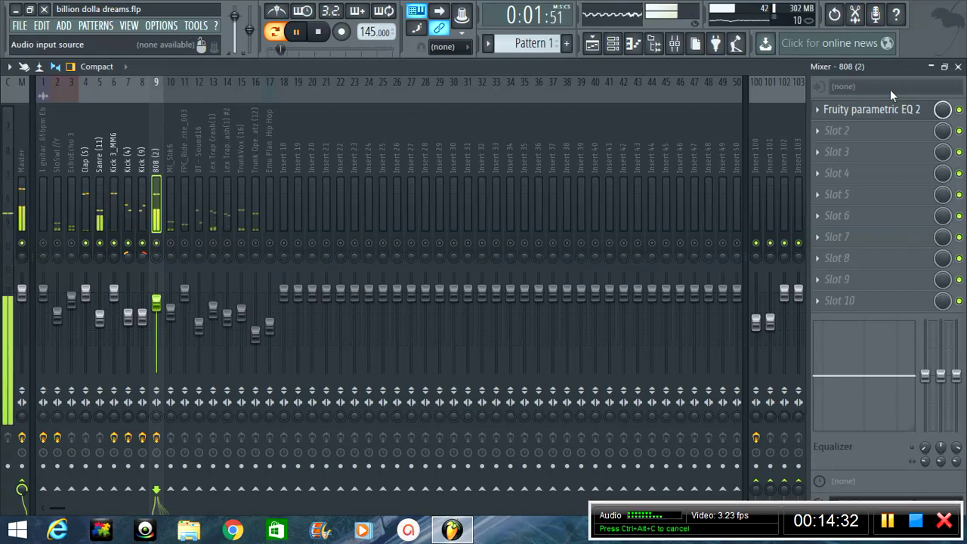
Step: Set the 808 (2) EQ low-pass to 462 Hz and move its bass boost down to 40 Hz
click(890, 112)
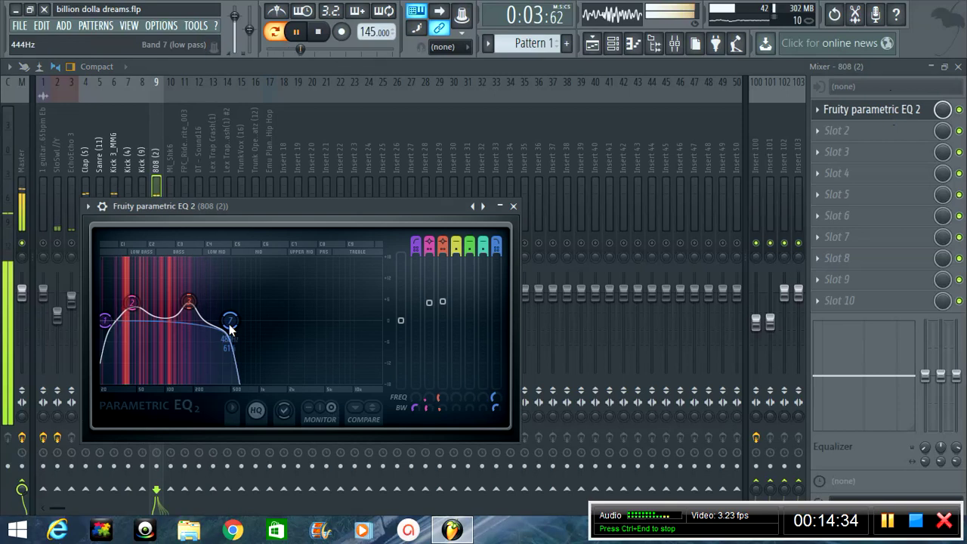
drag(230, 327, 228, 327)
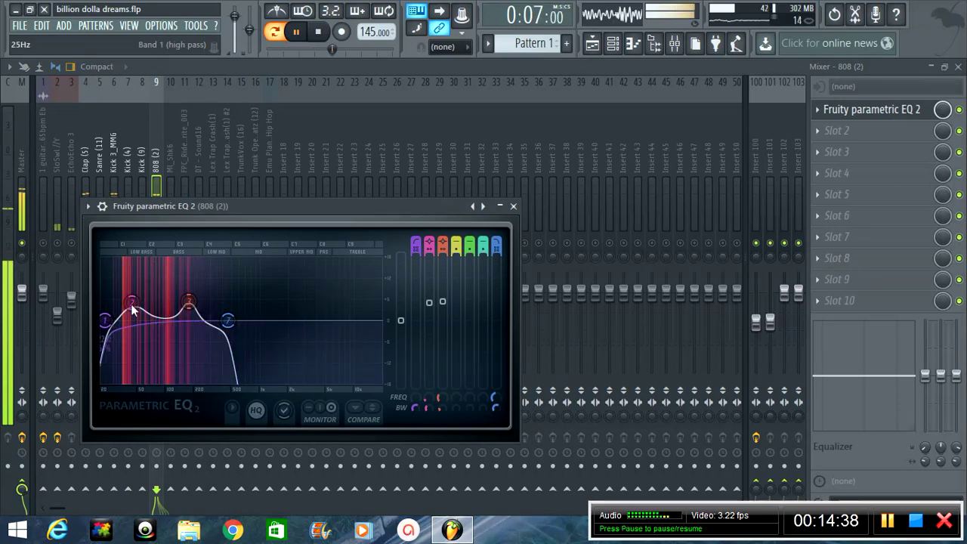
drag(131, 310, 129, 308)
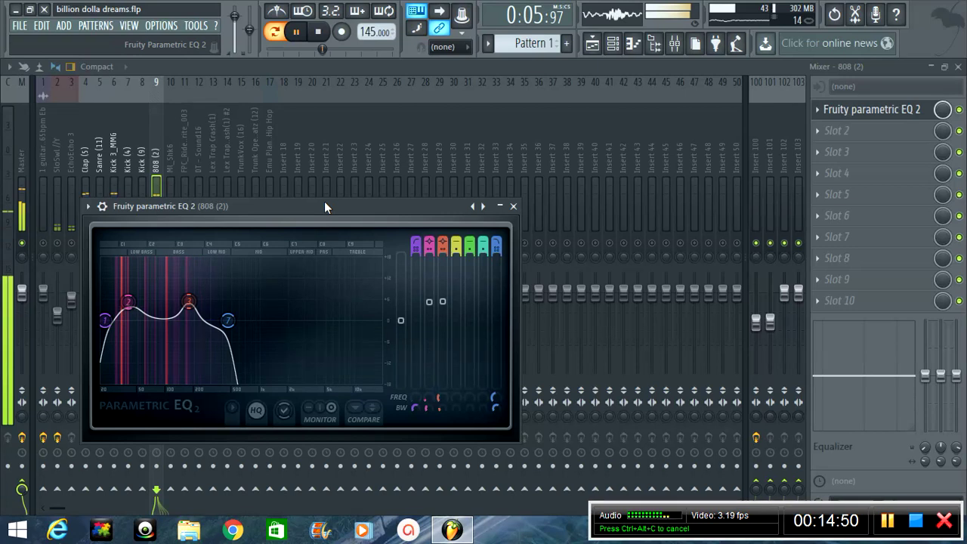
drag(324, 204, 371, 193)
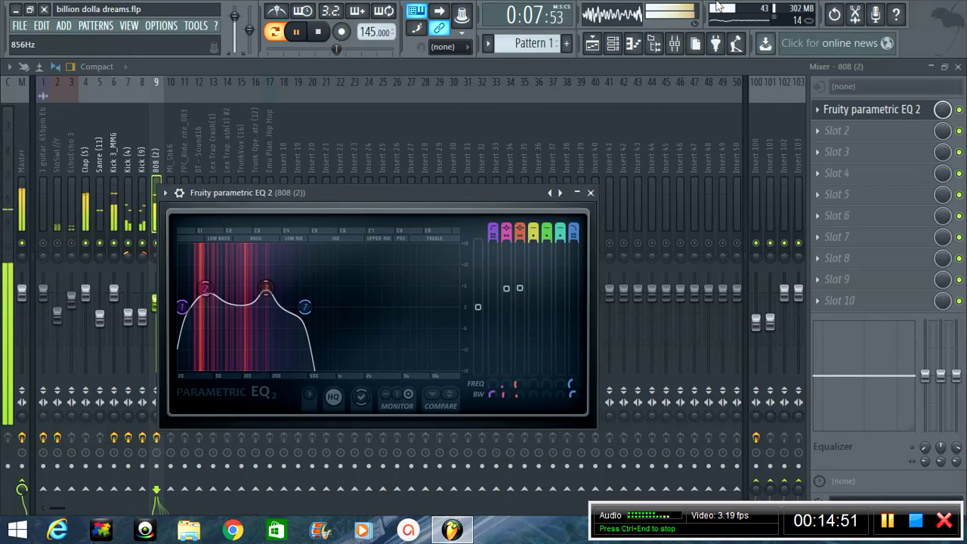
Step: Open the 808 (2) notes in the piano roll, close it, and reopen the 808 (2) Parametric EQ 2
click(613, 47)
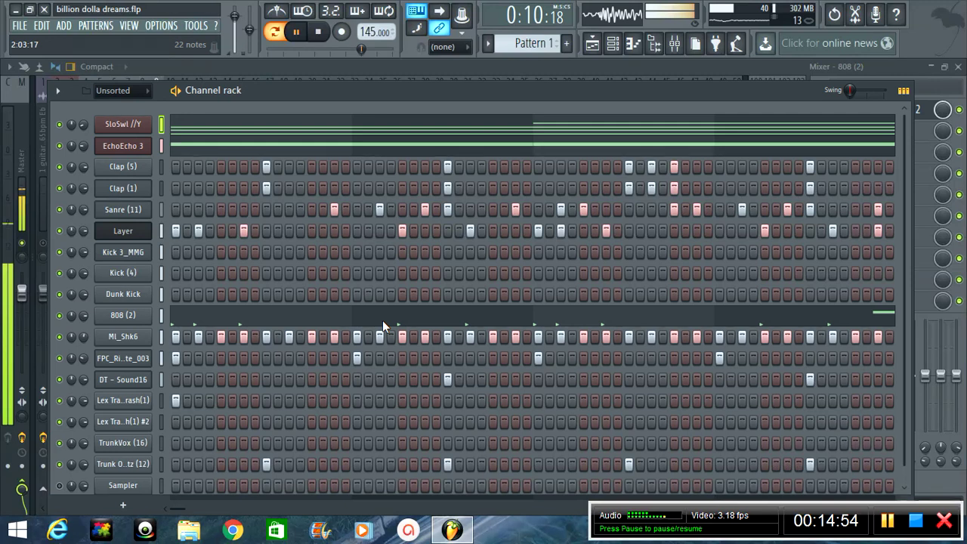
click(382, 320)
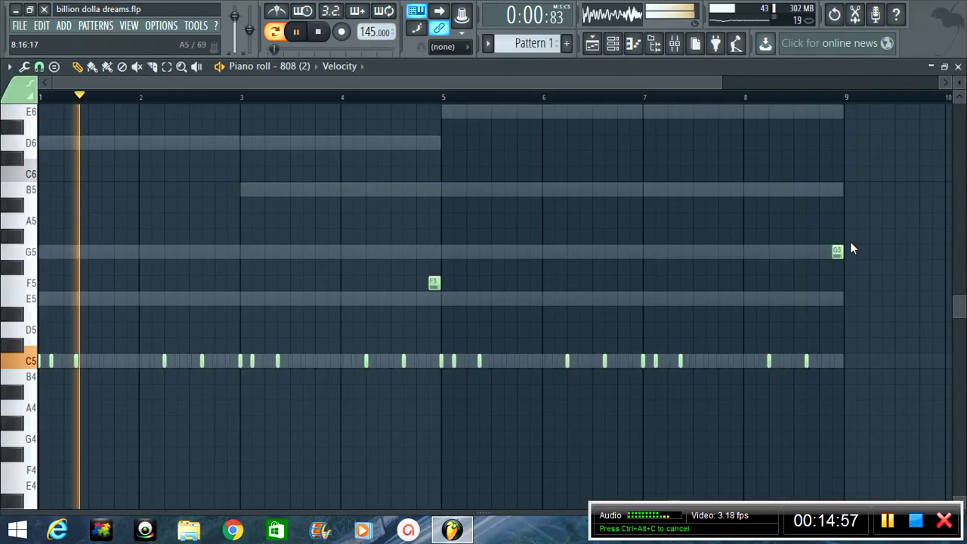
key(F6)
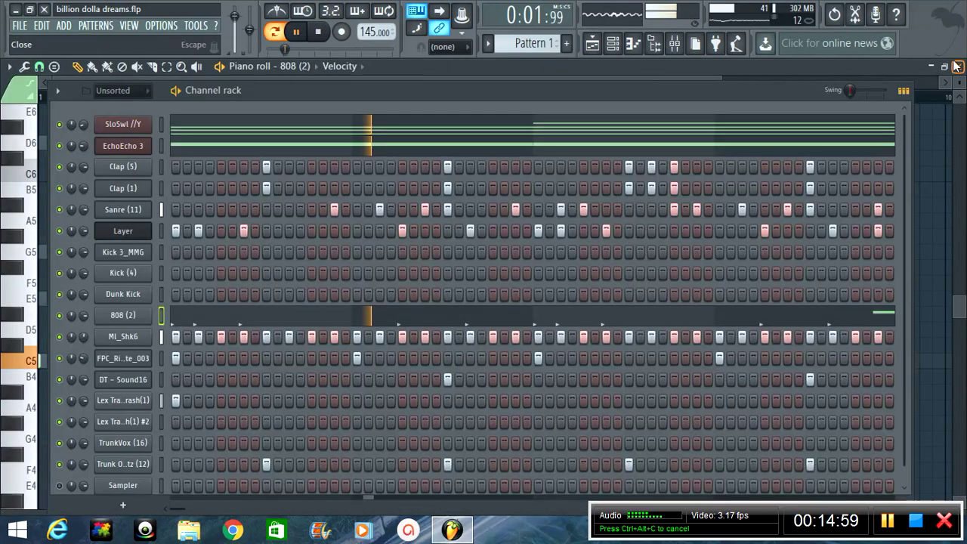
click(956, 67)
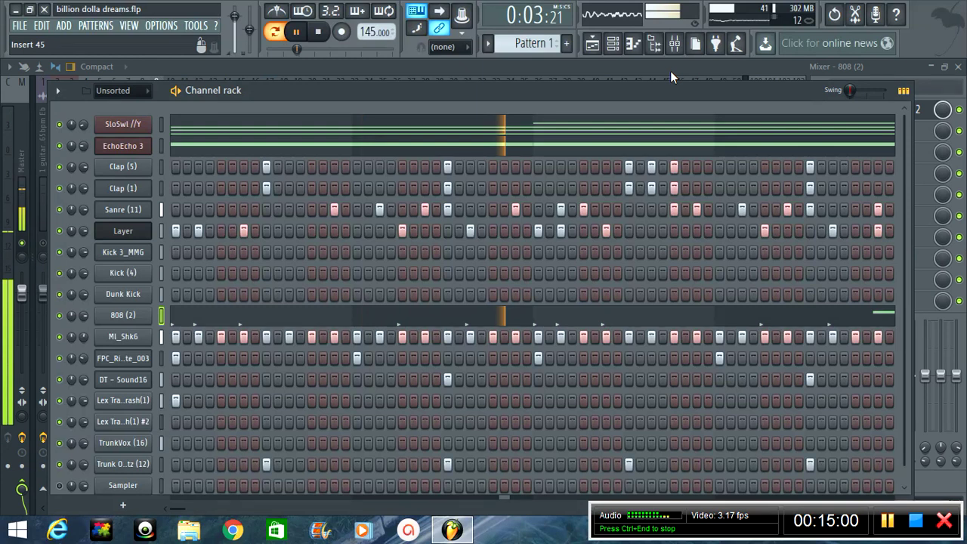
click(670, 71)
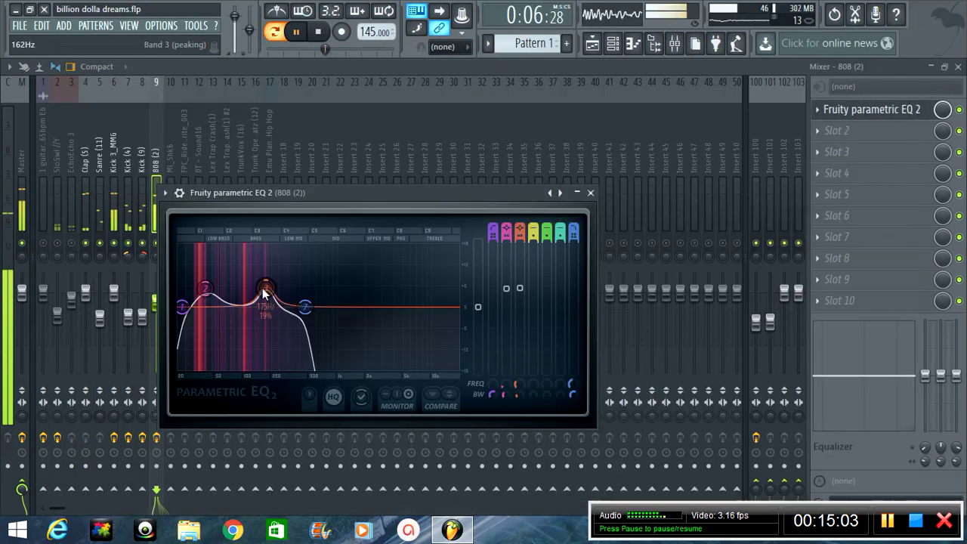
Step: Move the 808's bass peak to 166 Hz and its low-pass to about 385 Hz, then close the EQ
drag(266, 293, 267, 287)
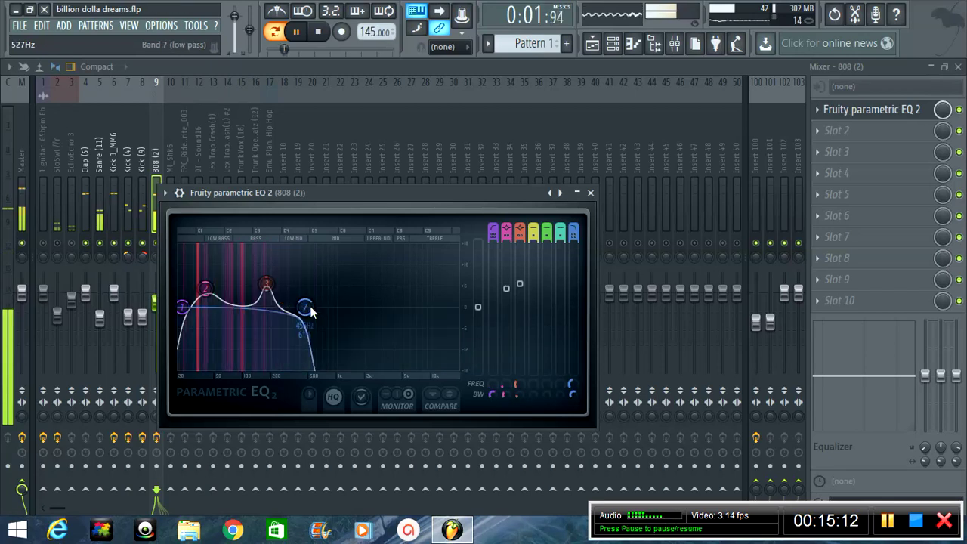
drag(310, 306, 560, 298)
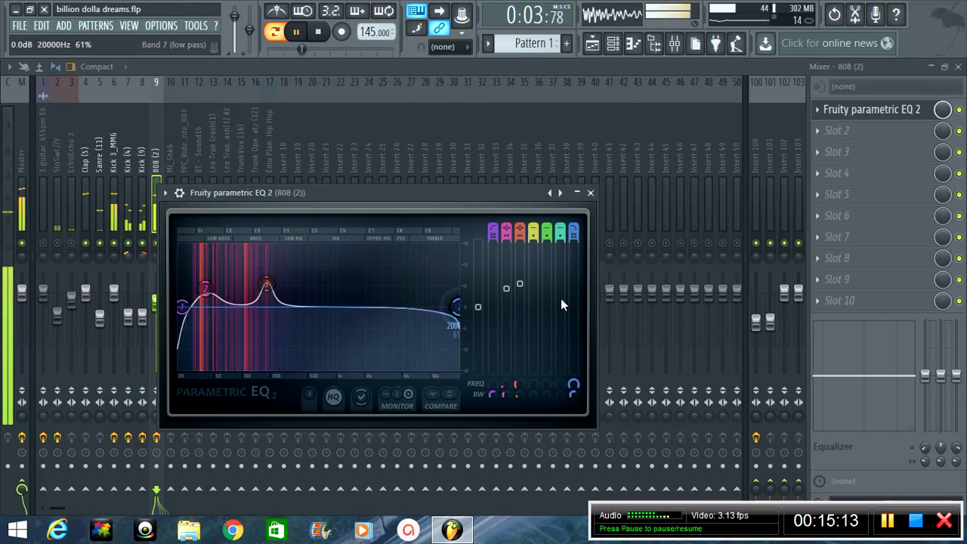
key(ctrl+z)
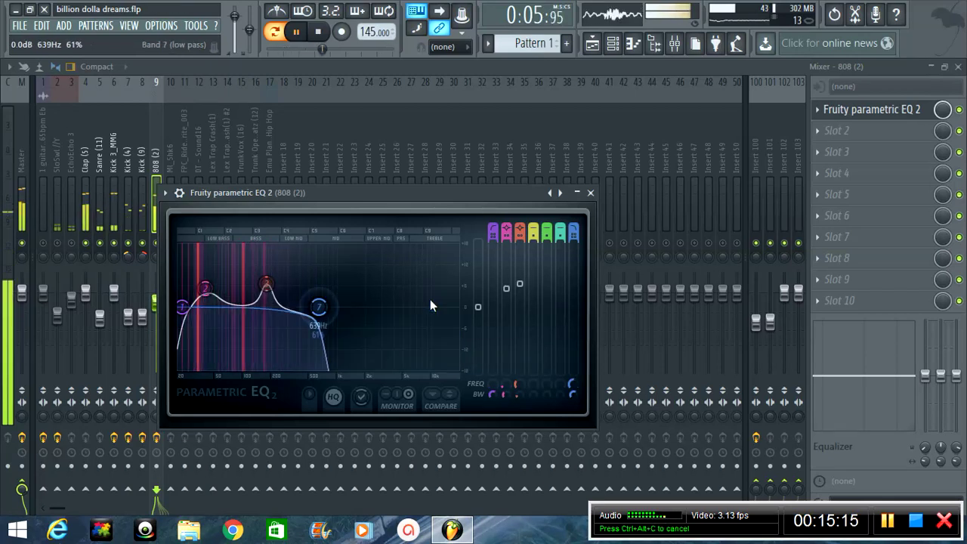
drag(310, 304, 299, 304)
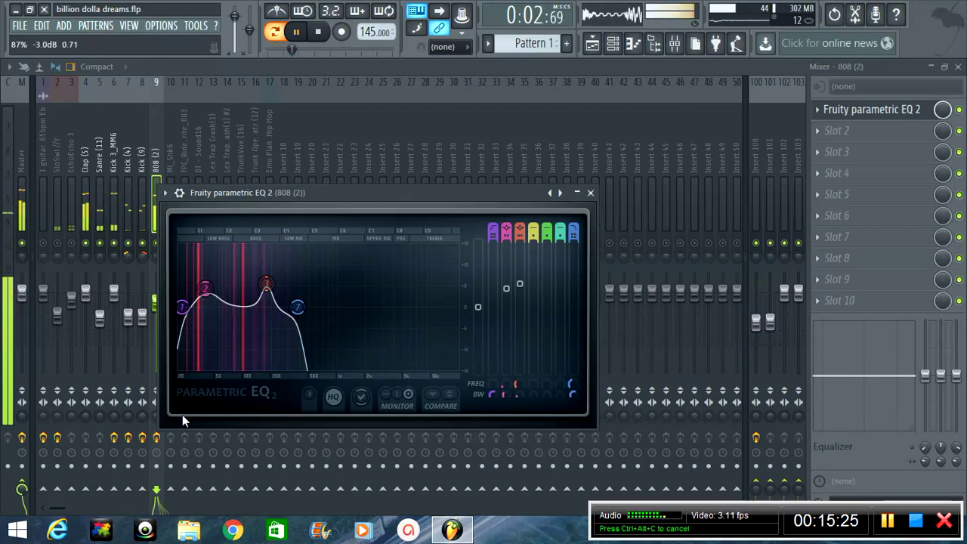
click(929, 110)
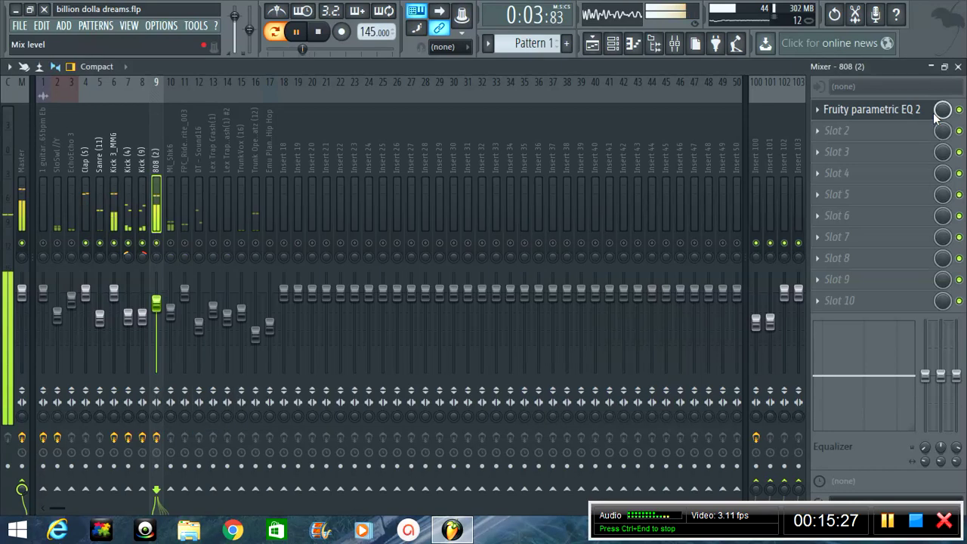
click(890, 112)
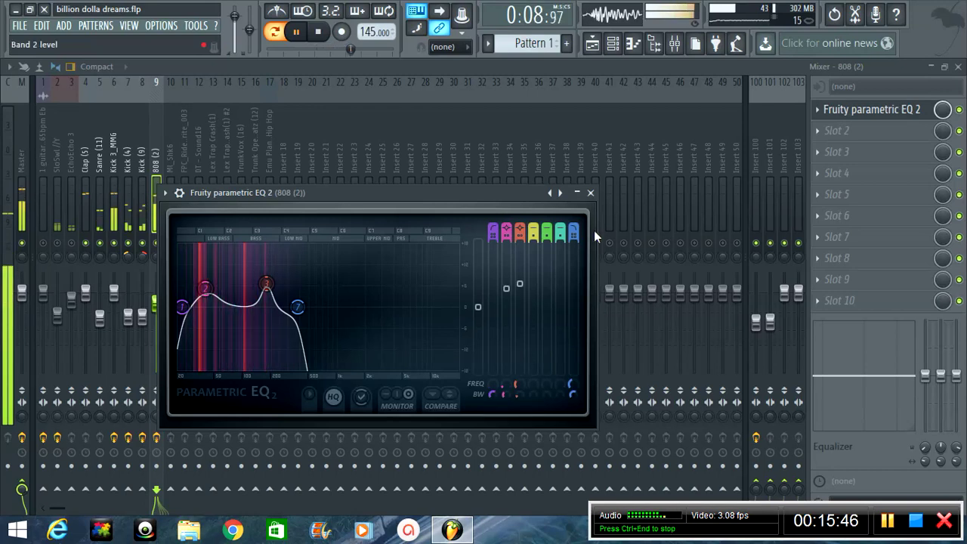
click(590, 194)
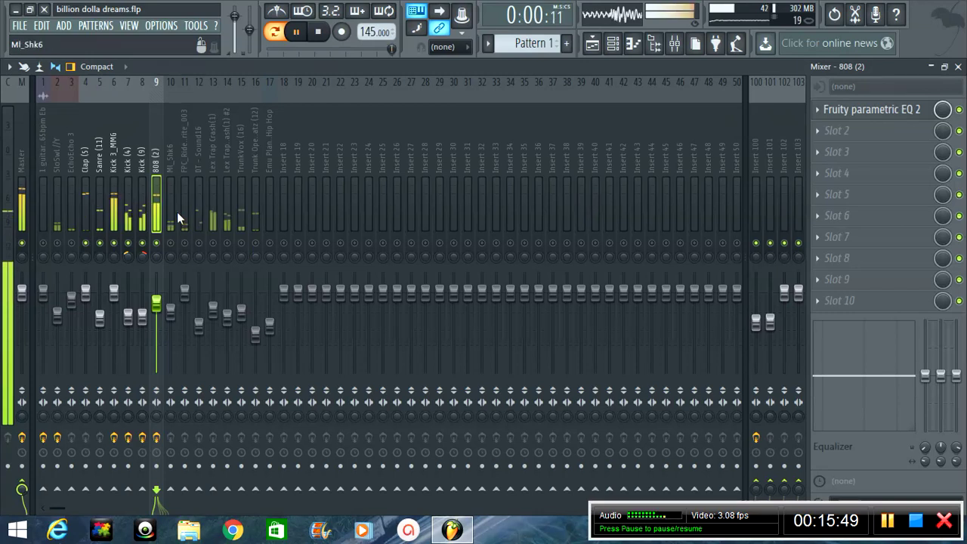
Step: Unmute the Ml_Shk6 and FPC ride inserts
click(172, 157)
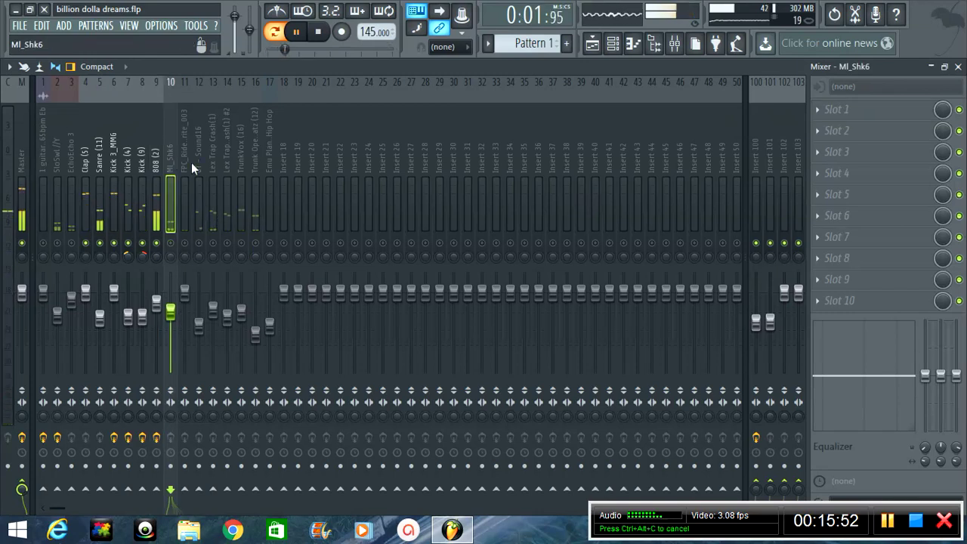
click(187, 159)
click(200, 162)
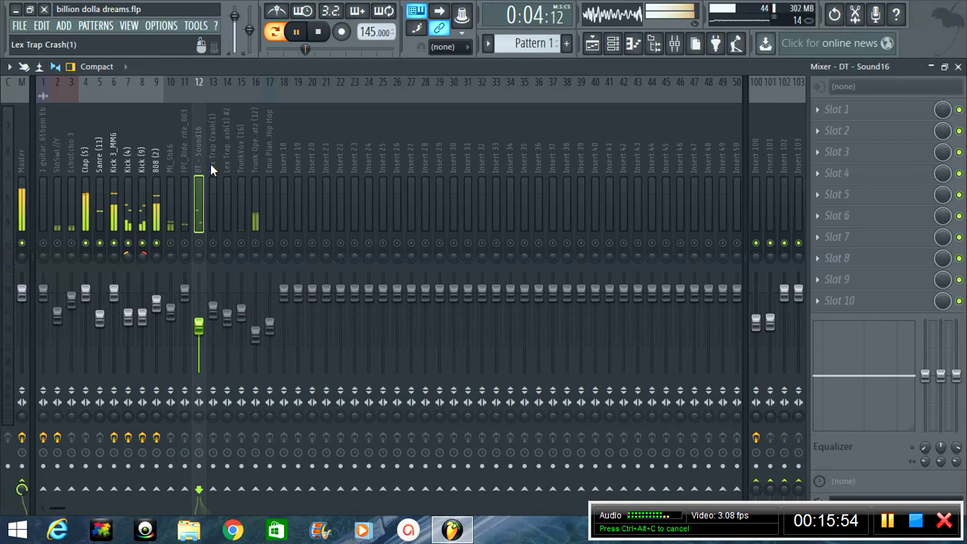
click(227, 161)
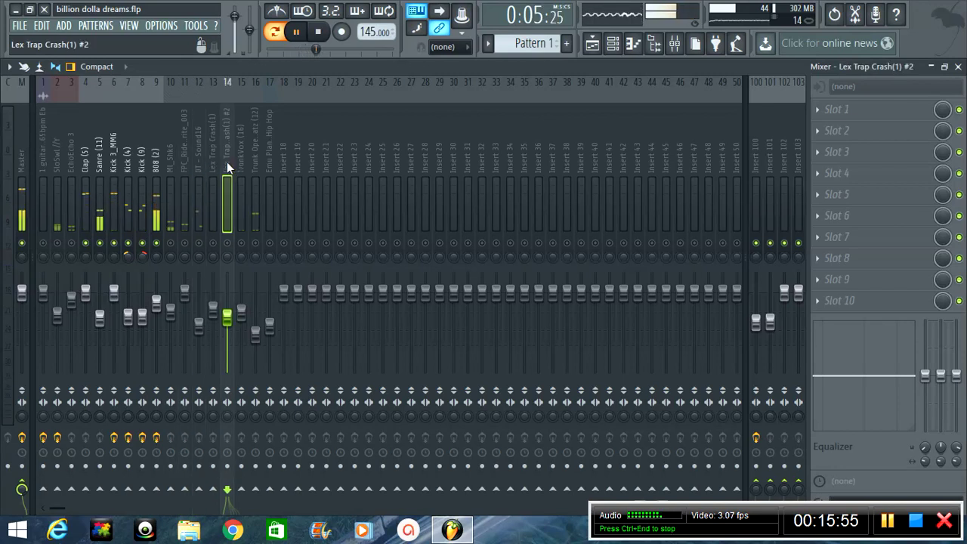
click(171, 242)
click(184, 241)
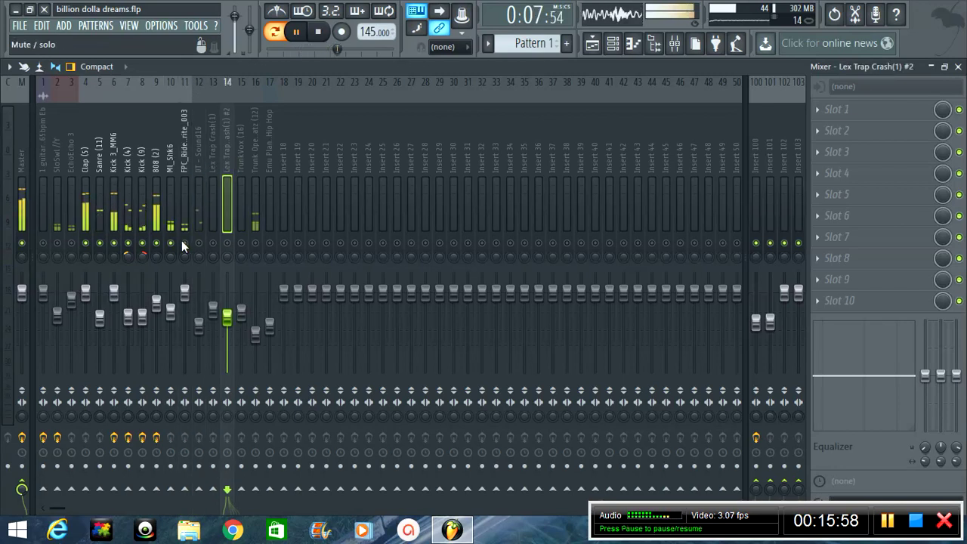
Step: Unmute DT - Sound16, the TrunkVox and insert 17 sounds, both Lex Trap Crash inserts, and EchoEcho 3
click(170, 200)
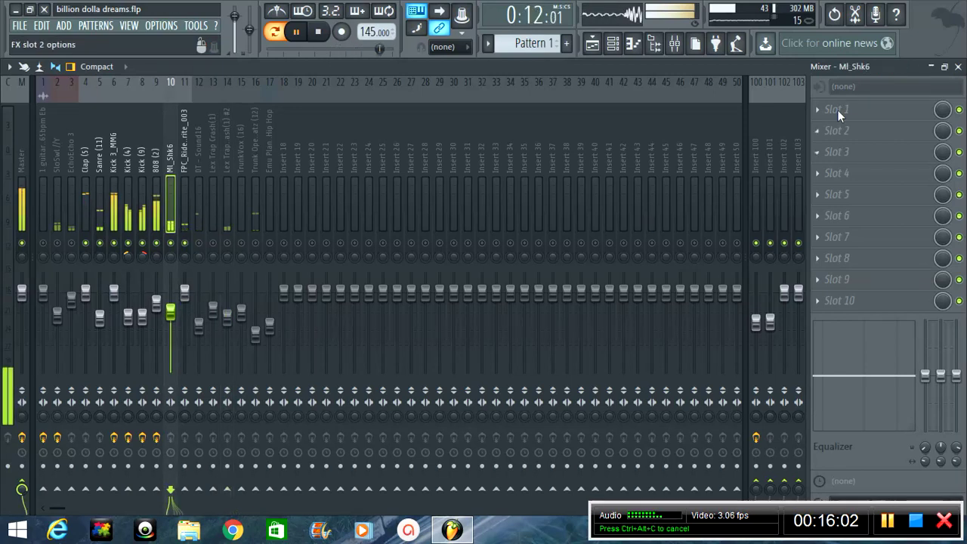
click(198, 153)
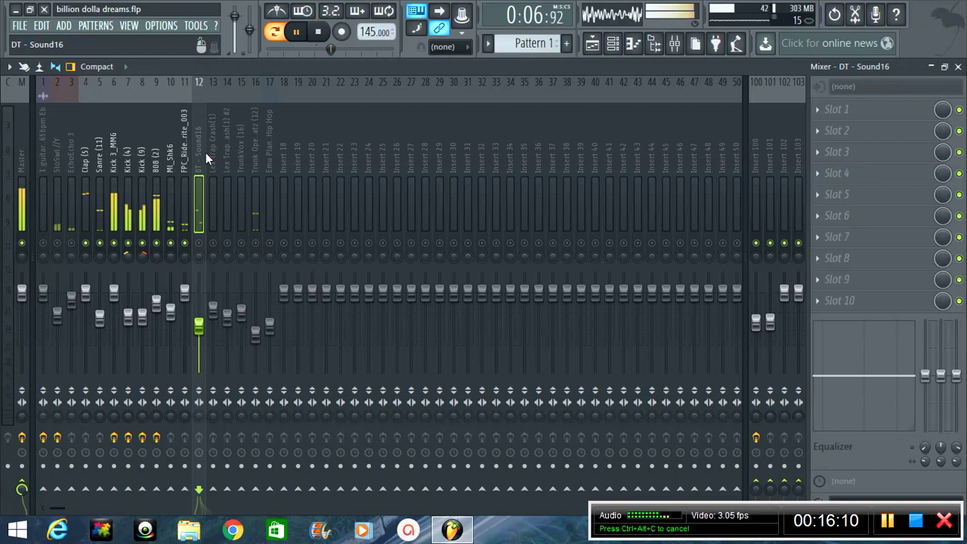
click(199, 243)
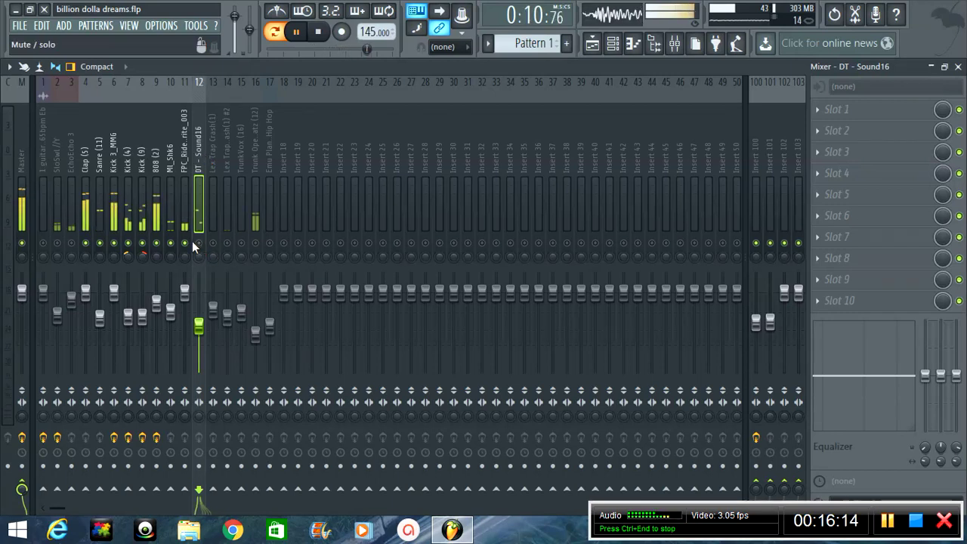
click(254, 242)
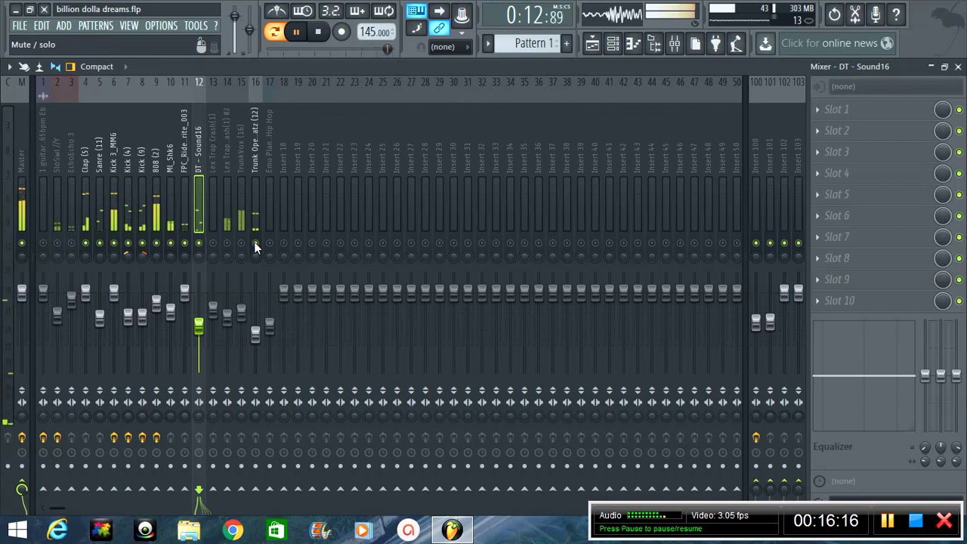
click(242, 242)
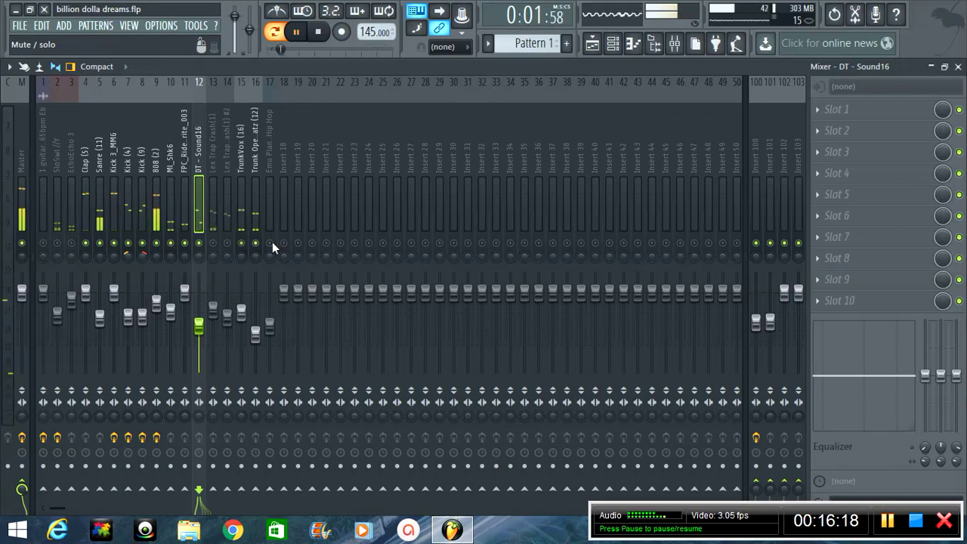
click(270, 242)
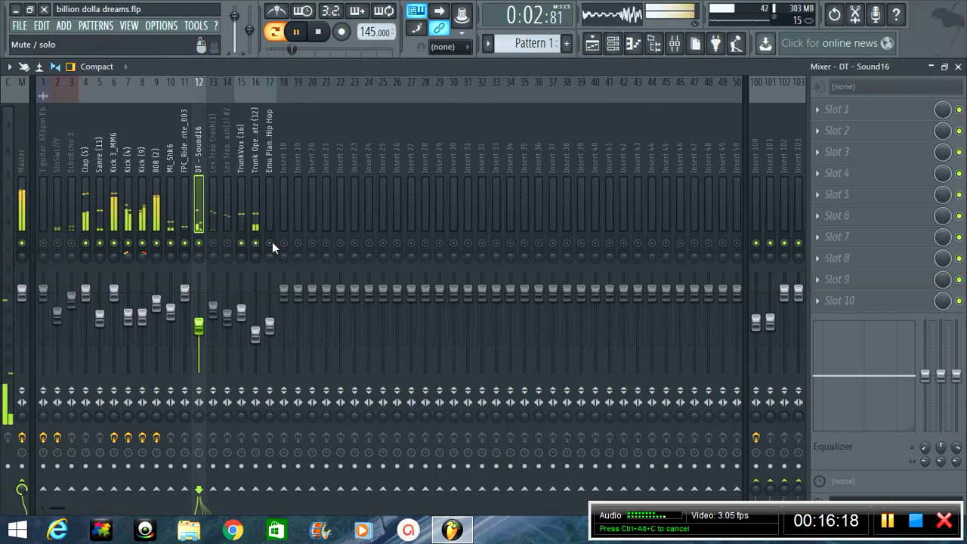
click(226, 242)
click(214, 242)
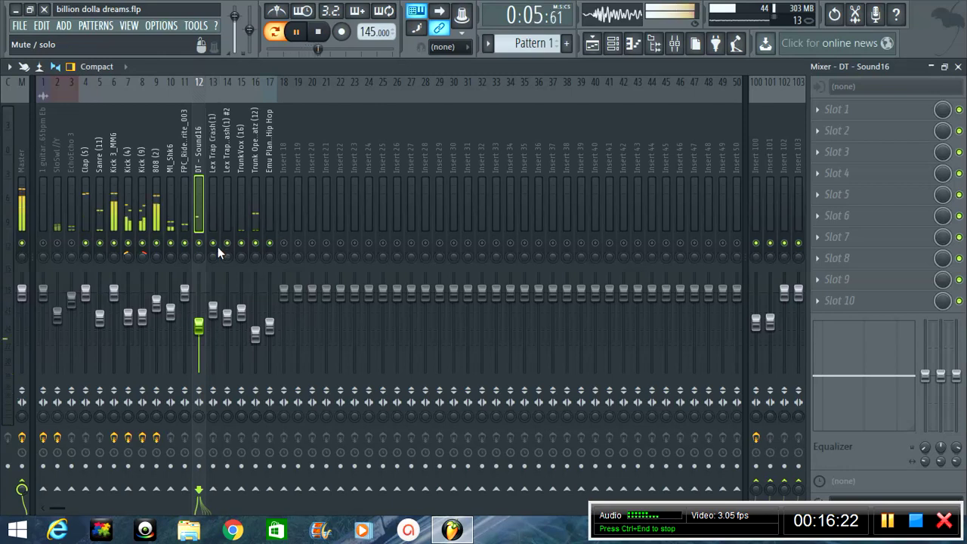
click(73, 244)
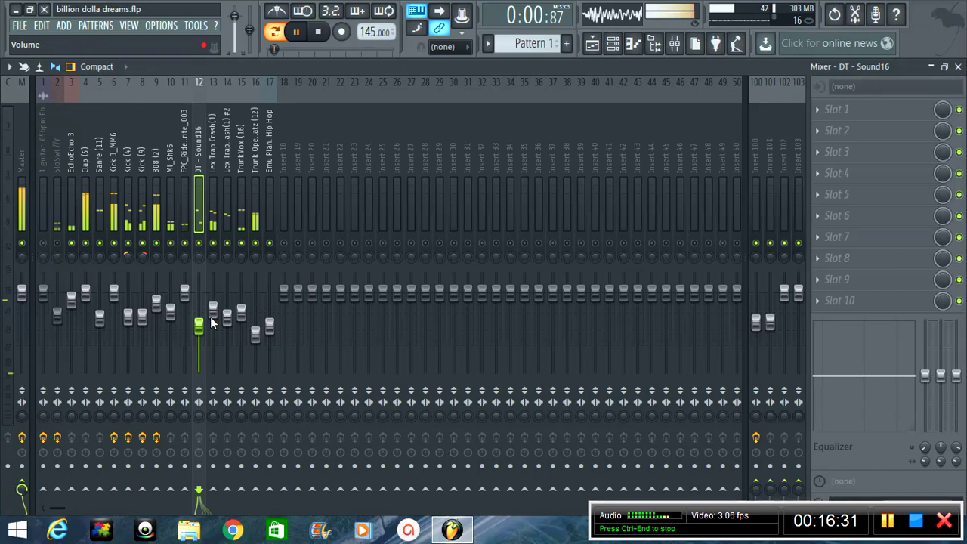
Step: Unmute the guitar on mixer insert 1
key(Right)
key(Right)
click(42, 243)
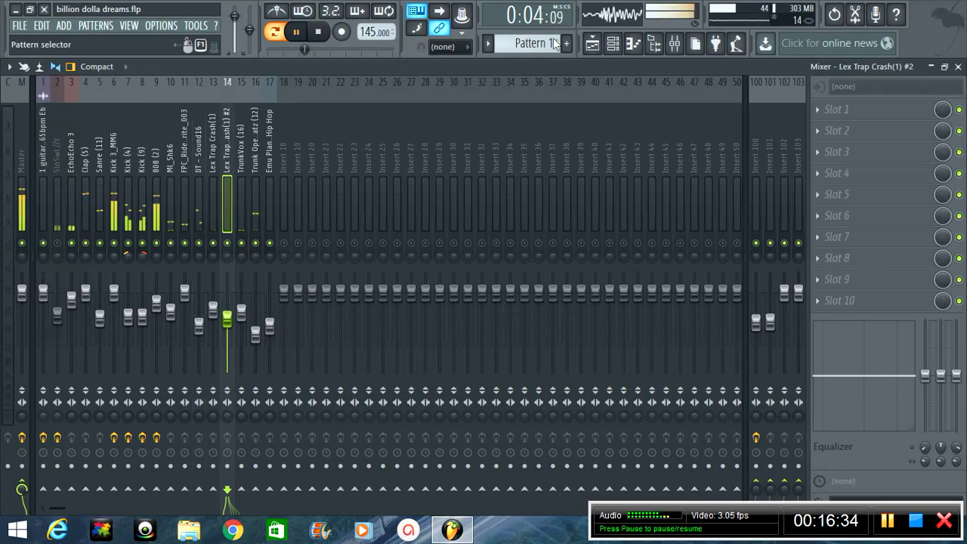
click(588, 47)
click(586, 48)
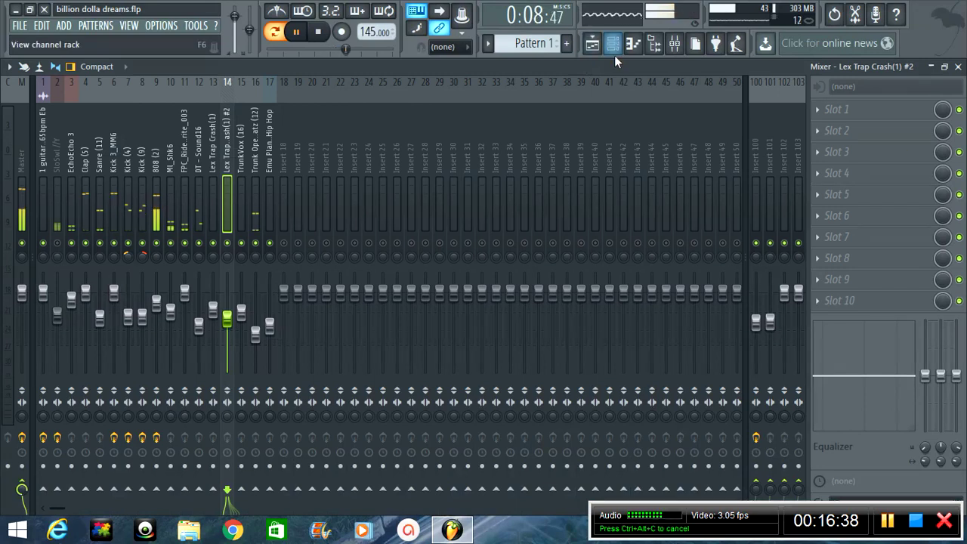
Step: Filter the channel rack to audio channels only and switch playback to song mode
click(614, 44)
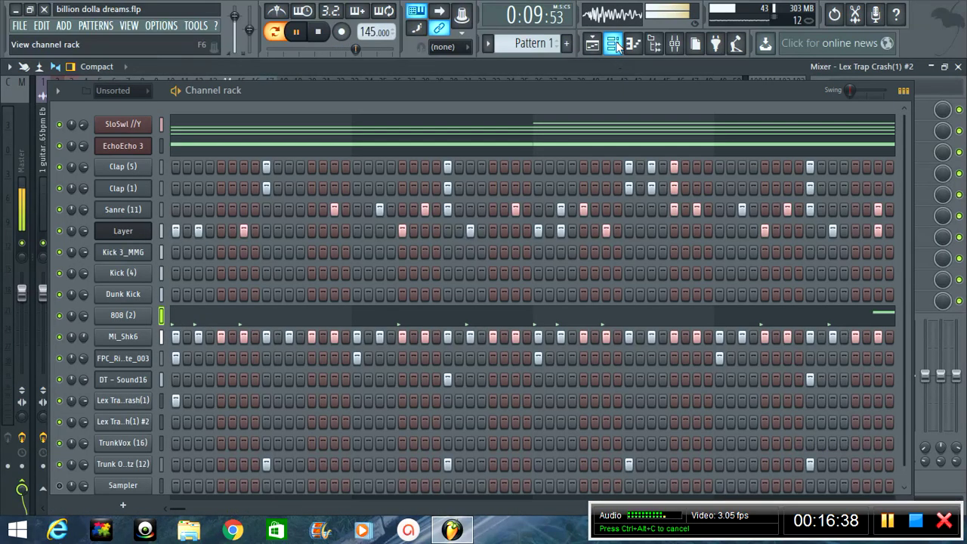
click(121, 90)
click(129, 123)
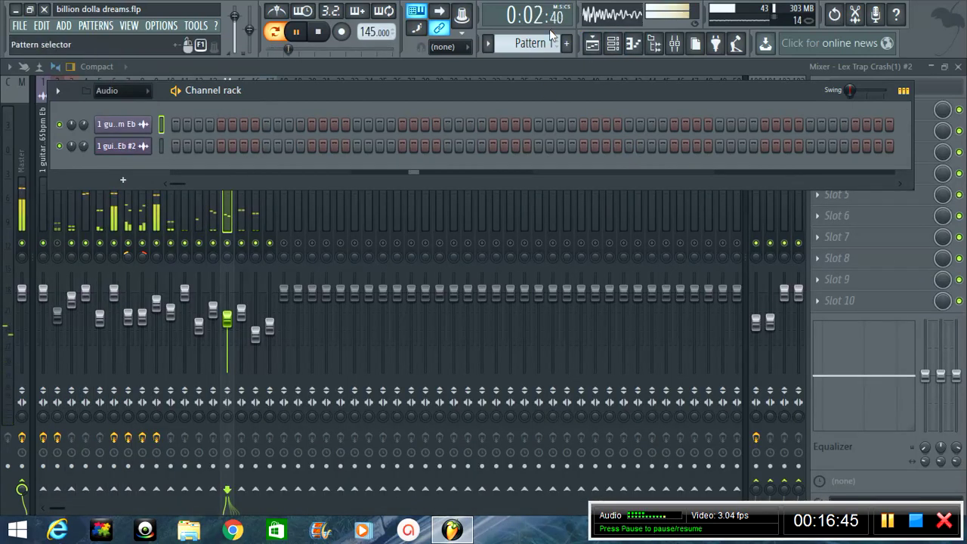
key(F5)
click(274, 32)
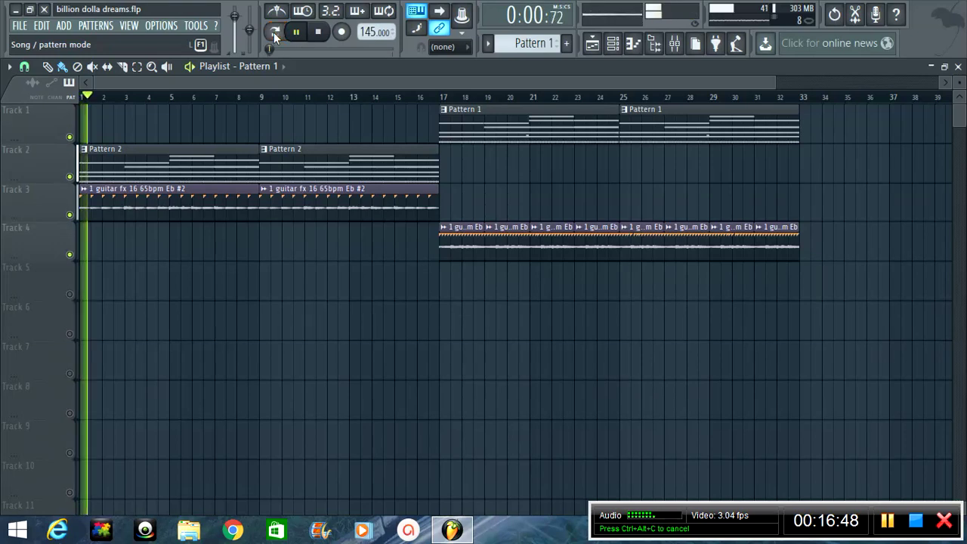
click(682, 49)
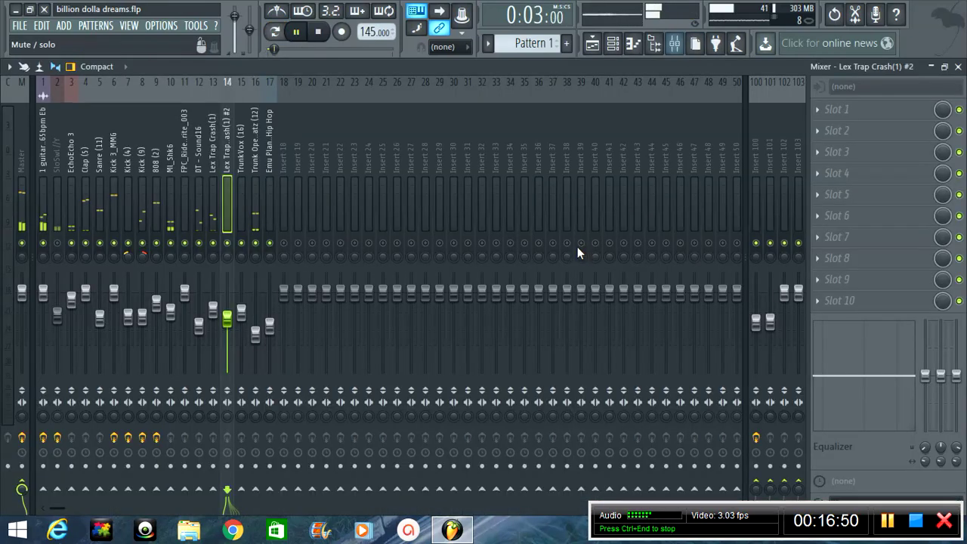